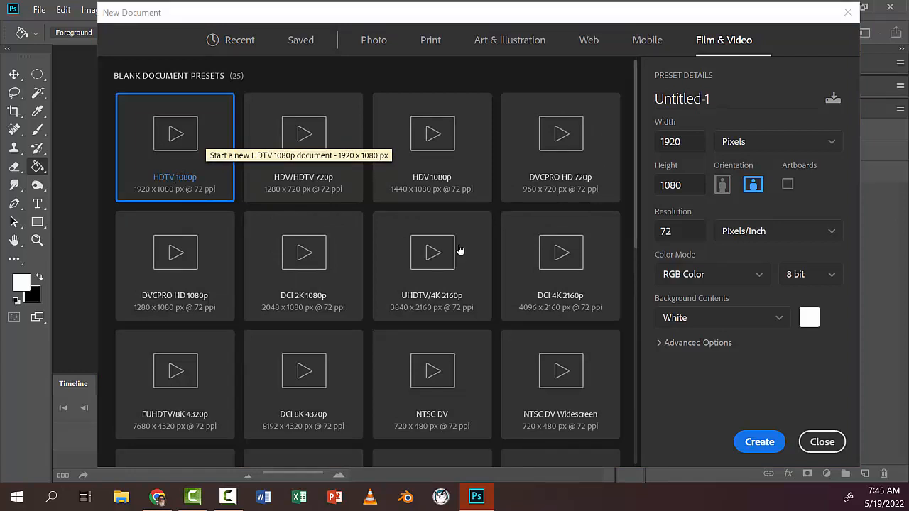
Step: Create a 1920 x 1080 px HDTV 1080p document with a white background at 72 ppi and add an empty layer
left_click(757, 442)
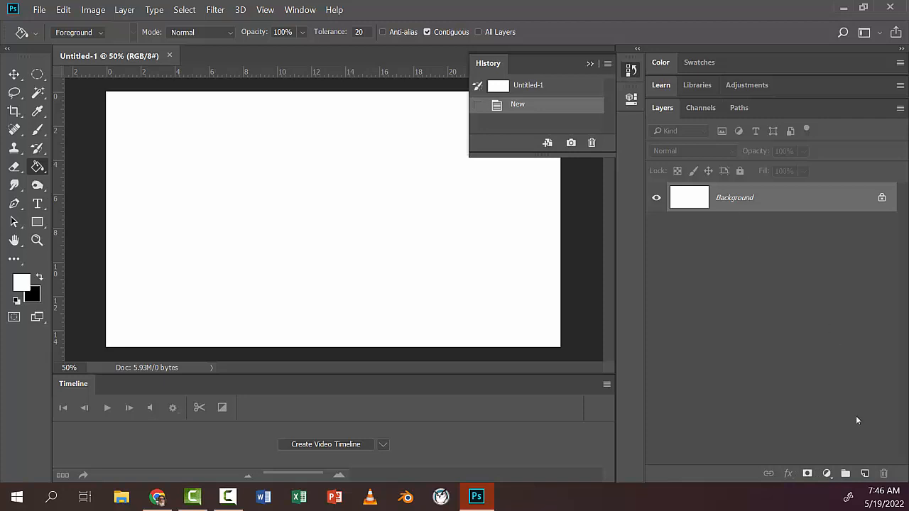
left_click(864, 474)
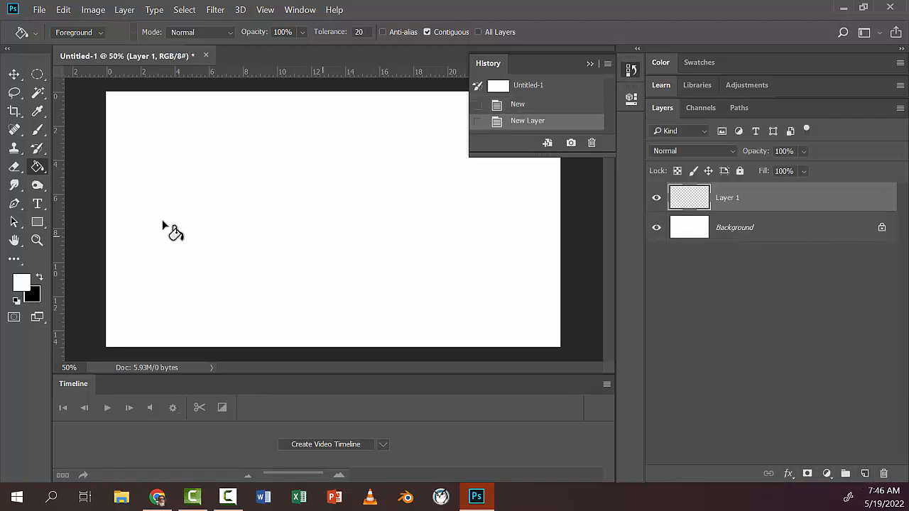
left_click(588, 64)
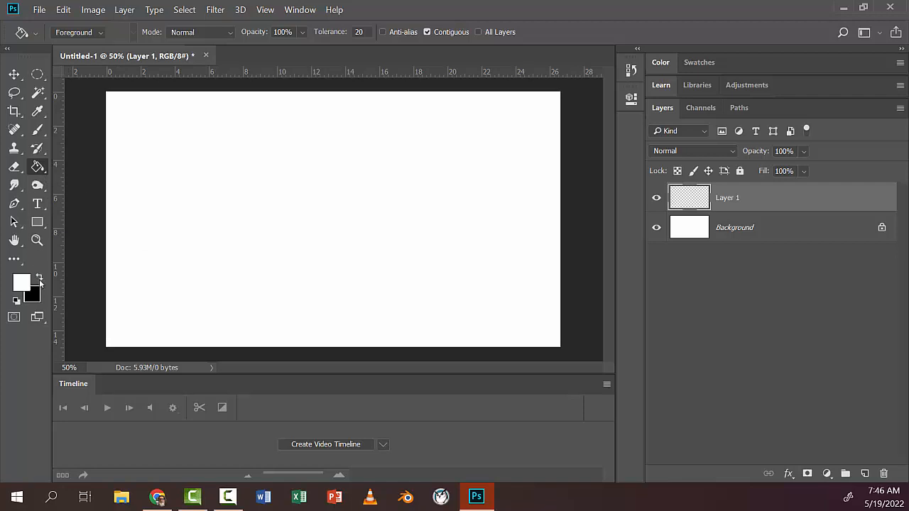
Step: Set the foreground color to bright sky blue 7fe8ff
left_click(25, 284)
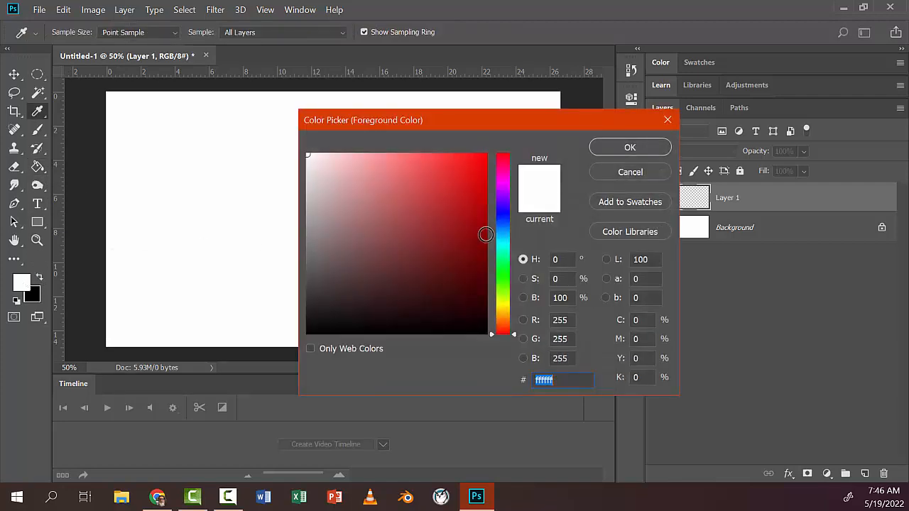
left_click(500, 240)
left_click_drag(458, 198, 397, 154)
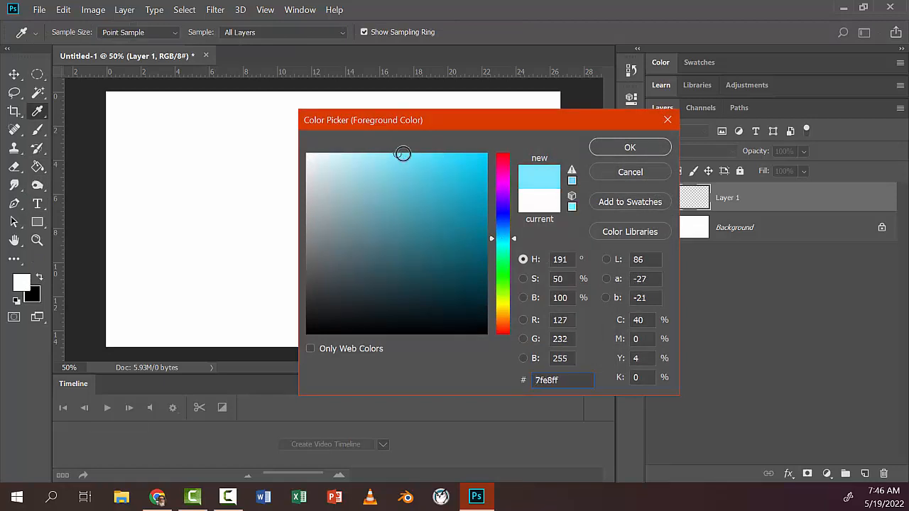
left_click(630, 147)
key("g")
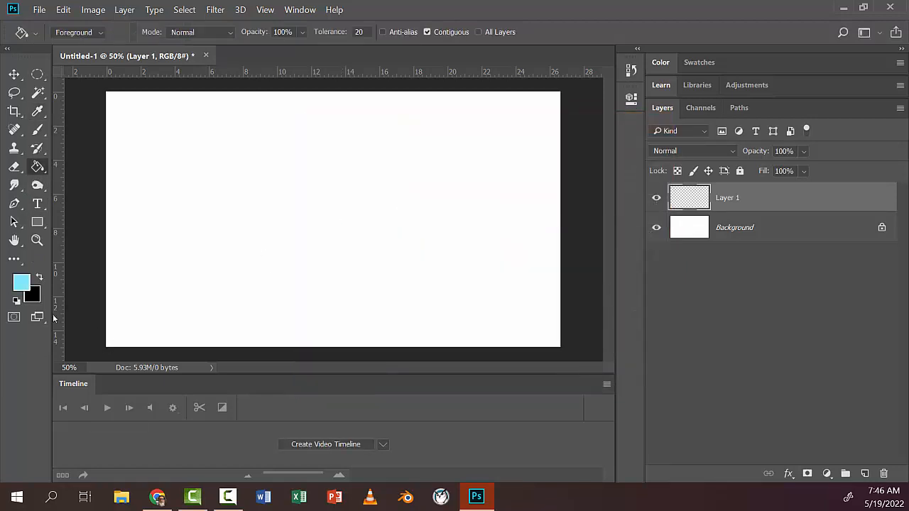
Step: Set the background color to pale blue addee9 and switch to the Gradient tool
left_click(38, 301)
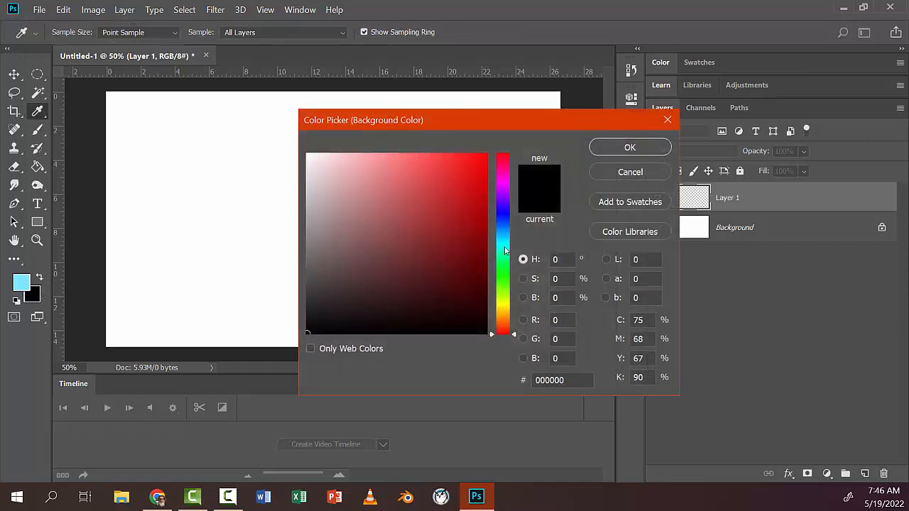
left_click(502, 242)
left_click_drag(419, 210, 404, 161)
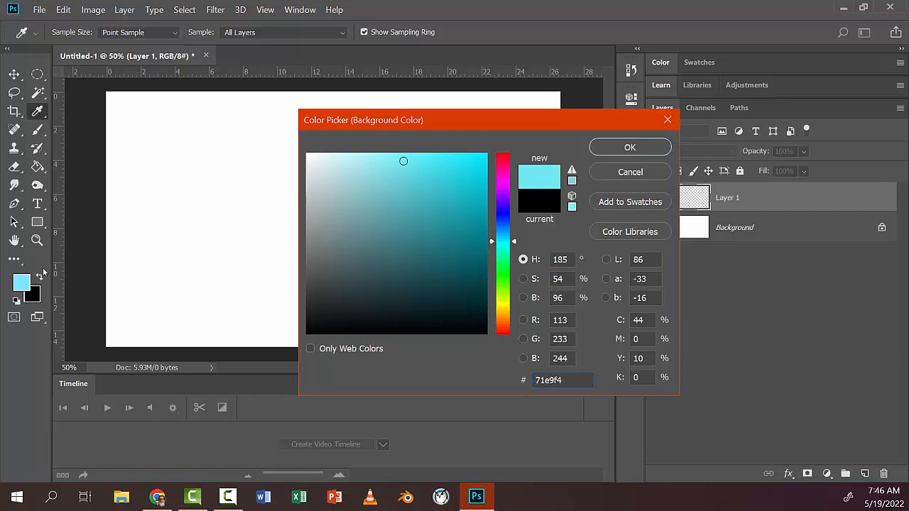
left_click(23, 279)
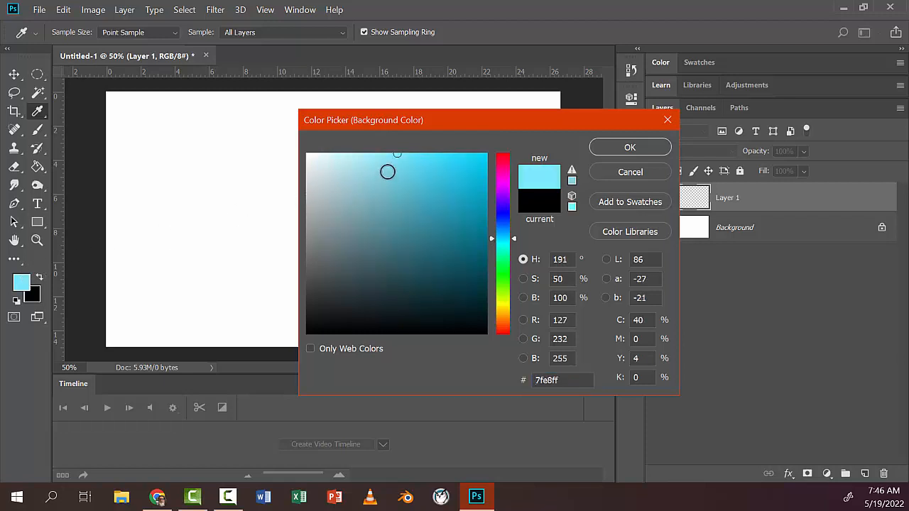
left_click_drag(398, 156, 352, 166)
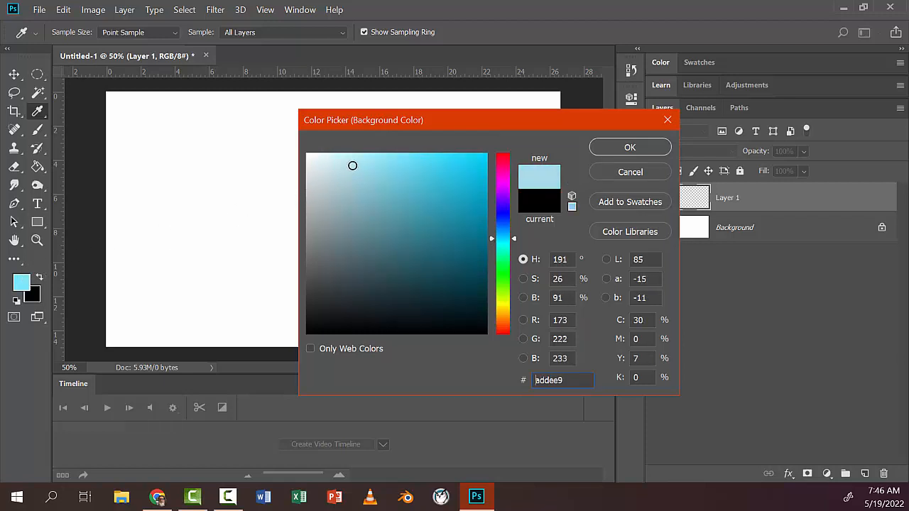
left_click(630, 147)
key("g")
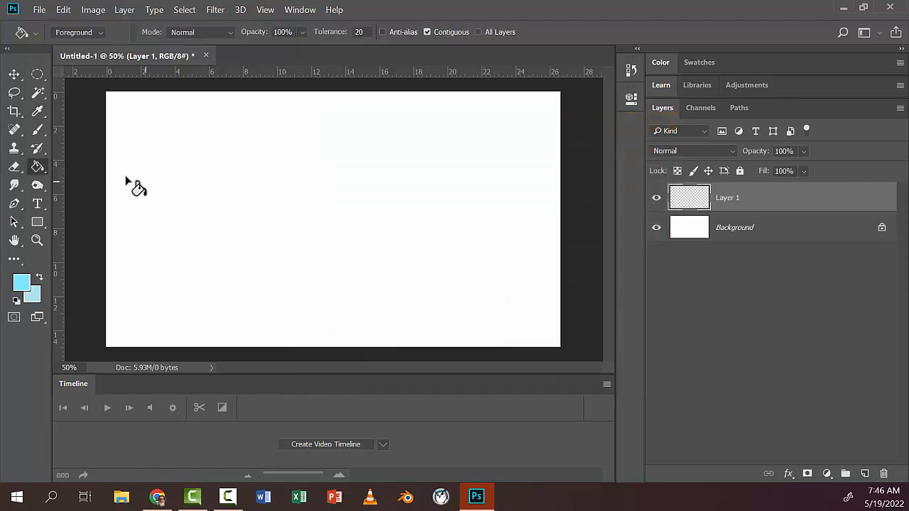
right_click(38, 167)
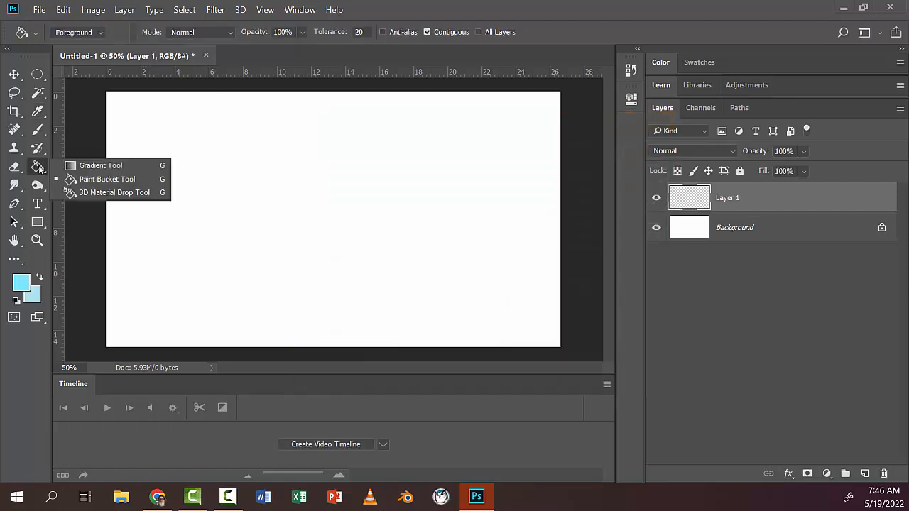
left_click(92, 167)
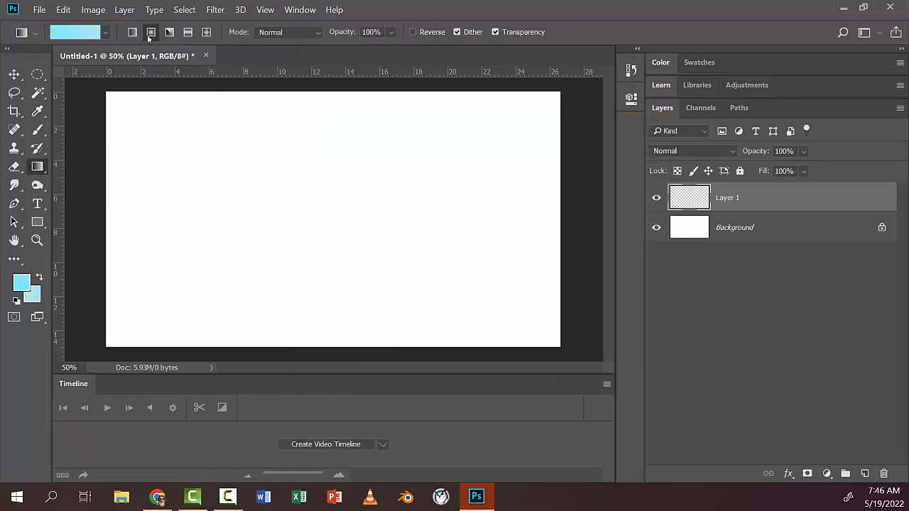
Step: Try an angle gradient and a reflected gradient from the canvas center on Layer 1, undoing each one
left_click(148, 35)
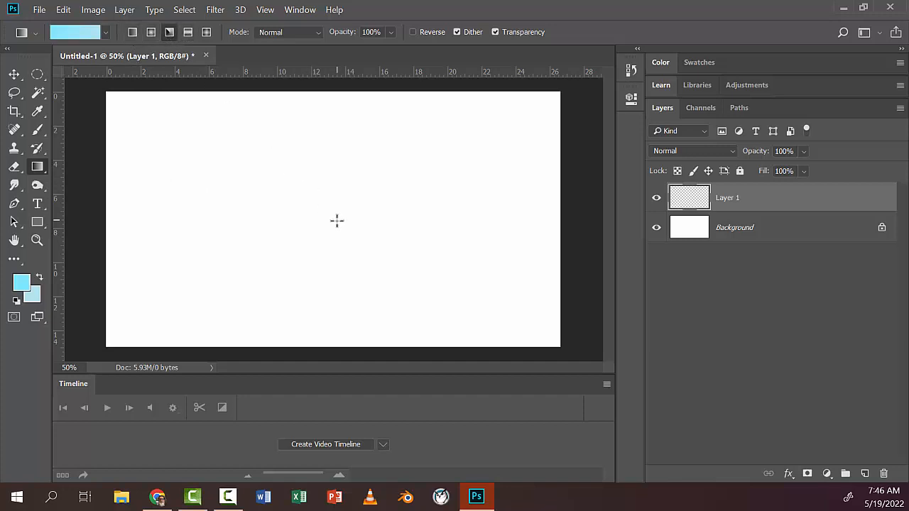
left_click_drag(313, 210, 420, 282)
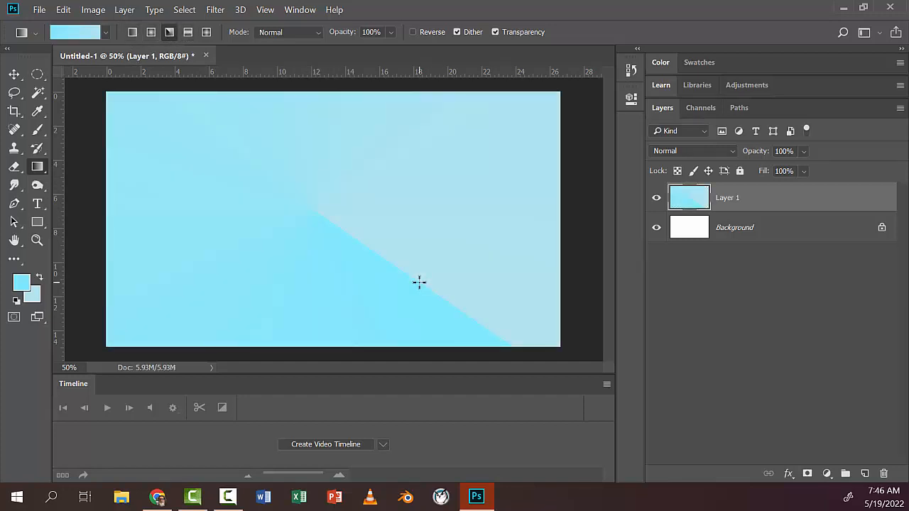
key("ctrl+z")
left_click(187, 32)
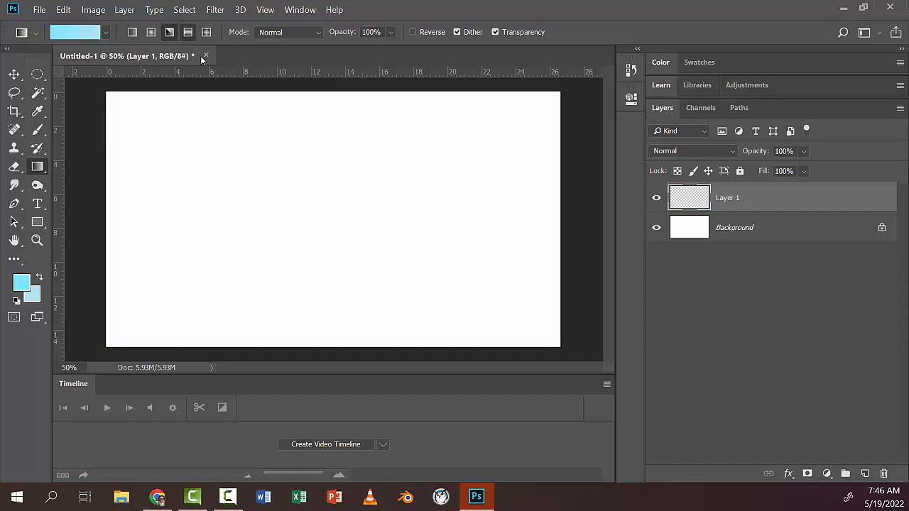
left_click_drag(309, 199, 319, 299)
key("ctrl+z")
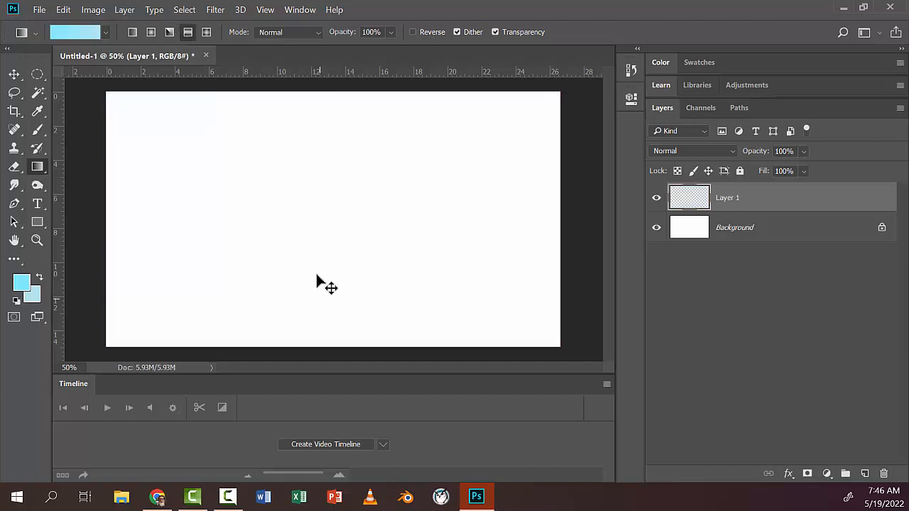
Step: Try a diamond gradient and a short linear gradient on Layer 1, undoing each one
left_click(206, 32)
left_click_drag(316, 219, 504, 276)
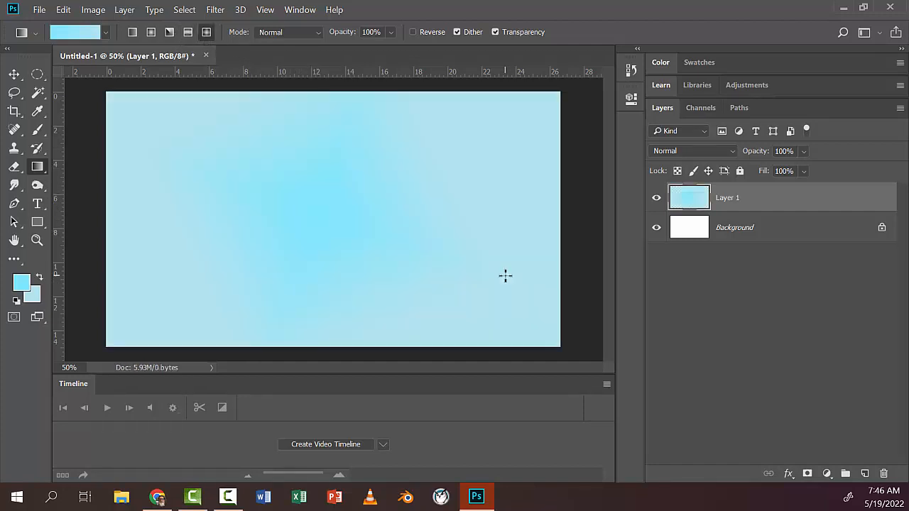
key("ctrl+z")
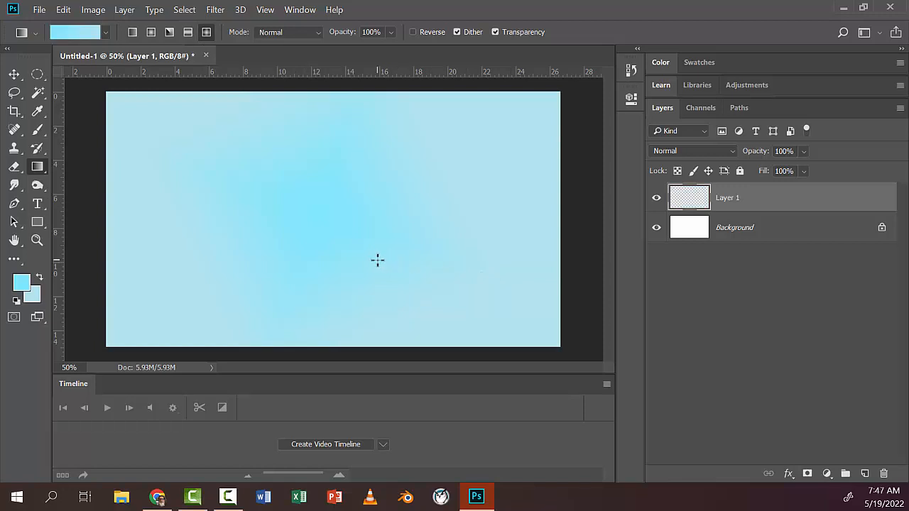
left_click(132, 32)
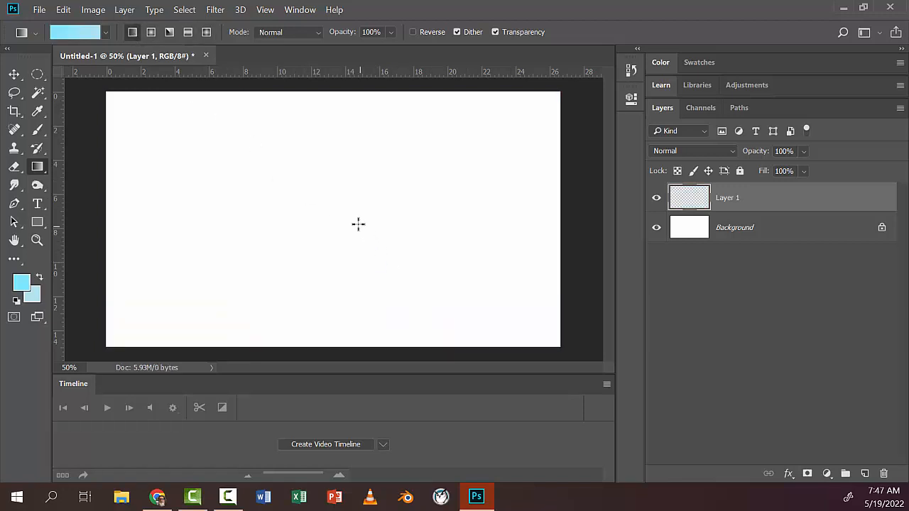
left_click_drag(357, 223, 313, 240)
key("ctrl+z")
Step: Set the background color to dark slate blue 2a4146
left_click(34, 301)
mouse_move(413, 267)
left_mouse_down()
mouse_move(416, 260)
mouse_move(379, 284)
left_mouse_up()
left_click(619, 152)
Step: Try a linear gradient and two radial gradients from bright to dark blue on Layer 1, undoing each one
left_click_drag(331, 211, 224, 249)
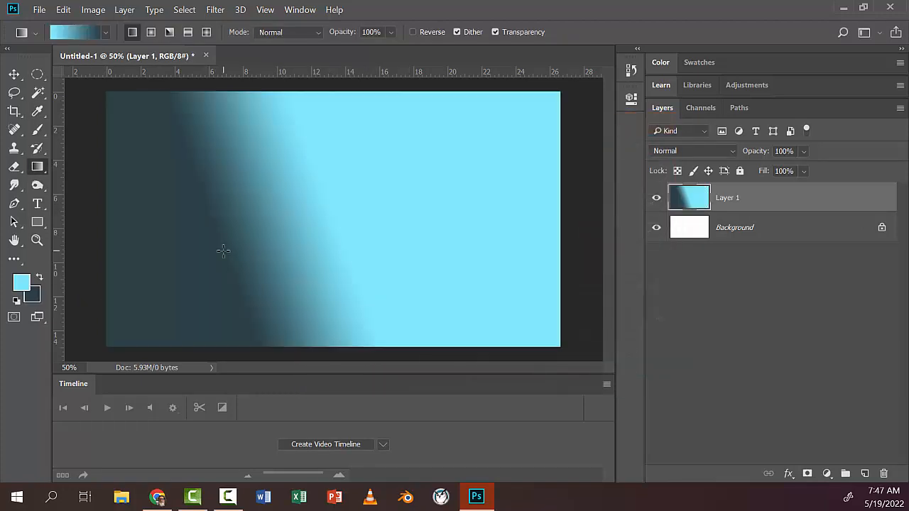
key("ctrl+z")
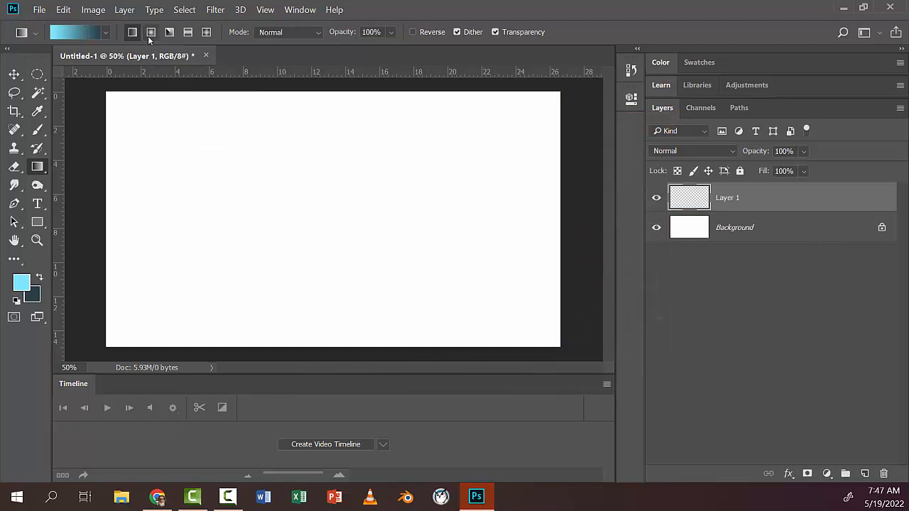
left_click(151, 31)
left_click_drag(313, 198, 197, 284)
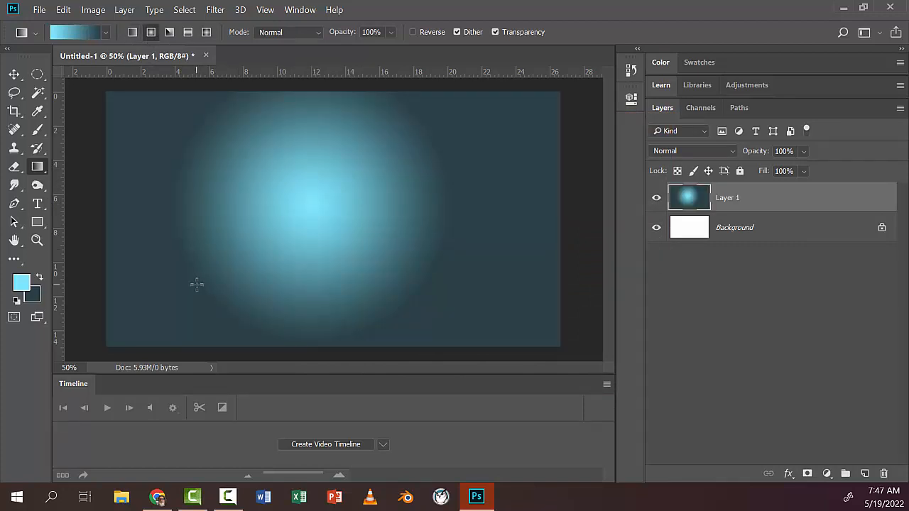
key("ctrl+z")
left_click_drag(362, 239, 200, 276)
key("ctrl+z")
Step: Try an angle gradient and a horizontal reflected band in bright and dark blue on Layer 1, undoing each one
left_click(171, 34)
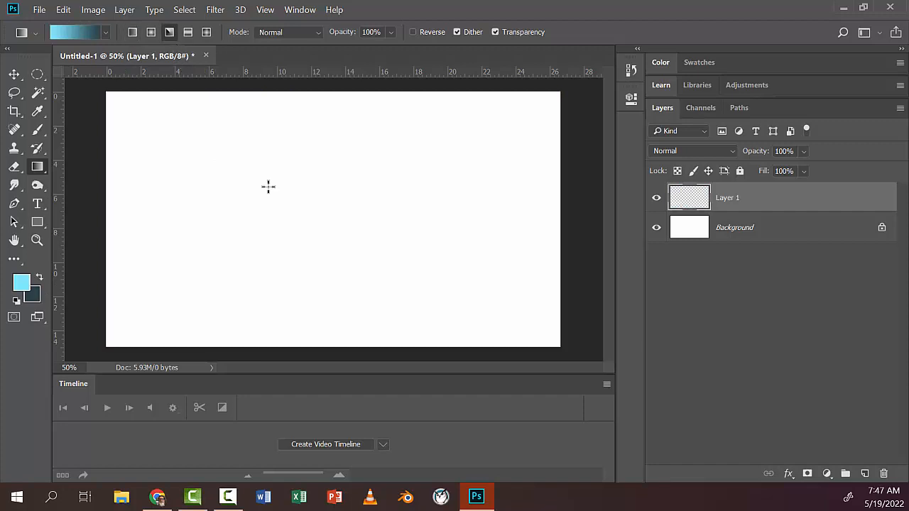
left_click_drag(311, 215, 180, 284)
key("ctrl+z")
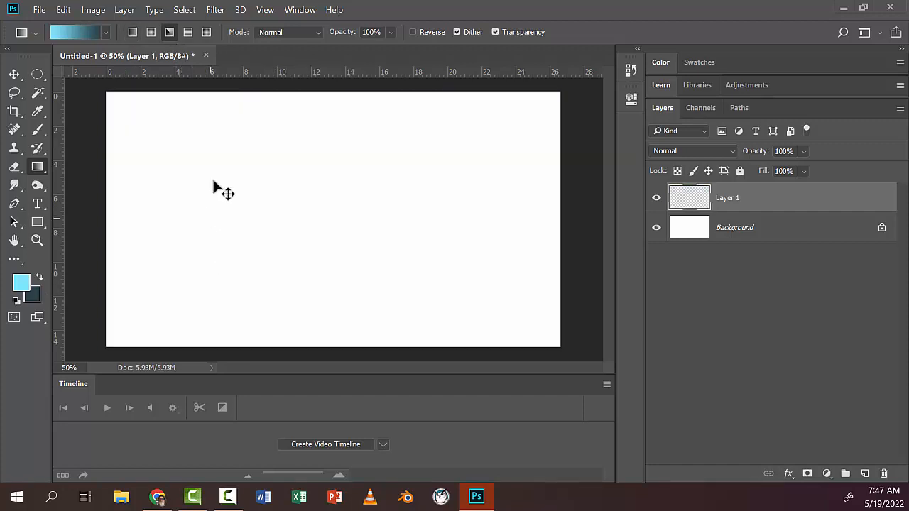
left_click(188, 31)
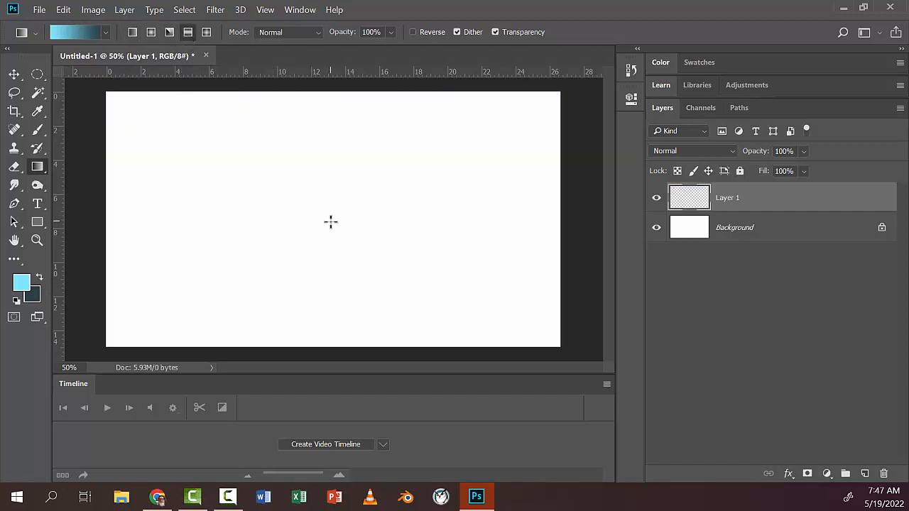
left_click_drag(331, 221, 329, 308)
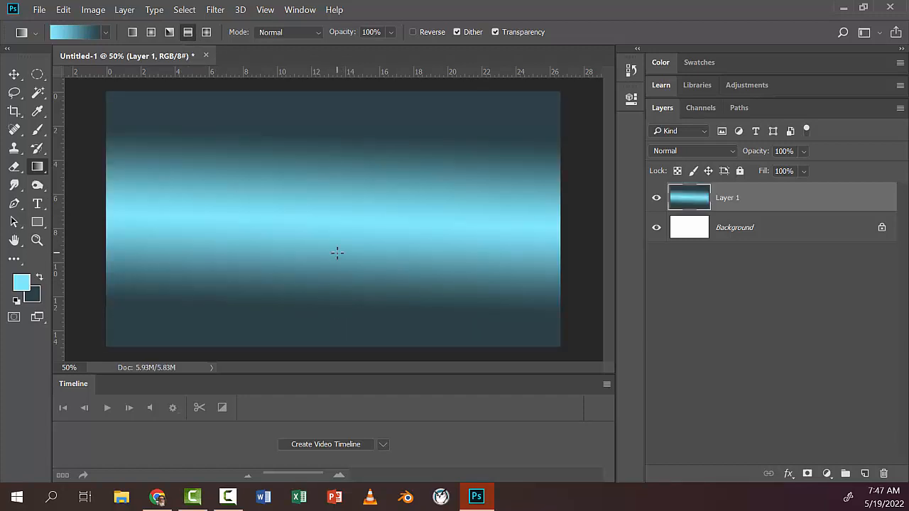
key("ctrl+z")
Step: Try a diamond gradient in bright and dark blue near the center of Layer 1 and undo it
left_click(206, 32)
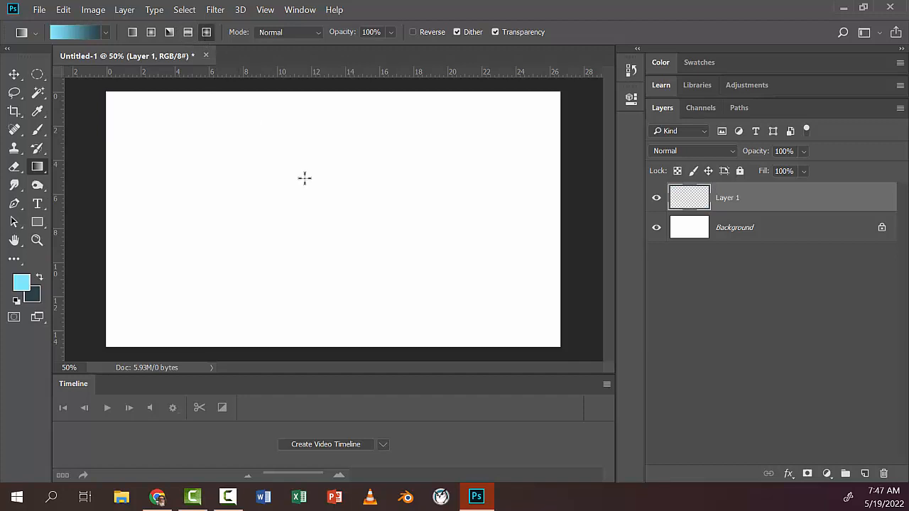
left_click_drag(305, 203, 282, 285)
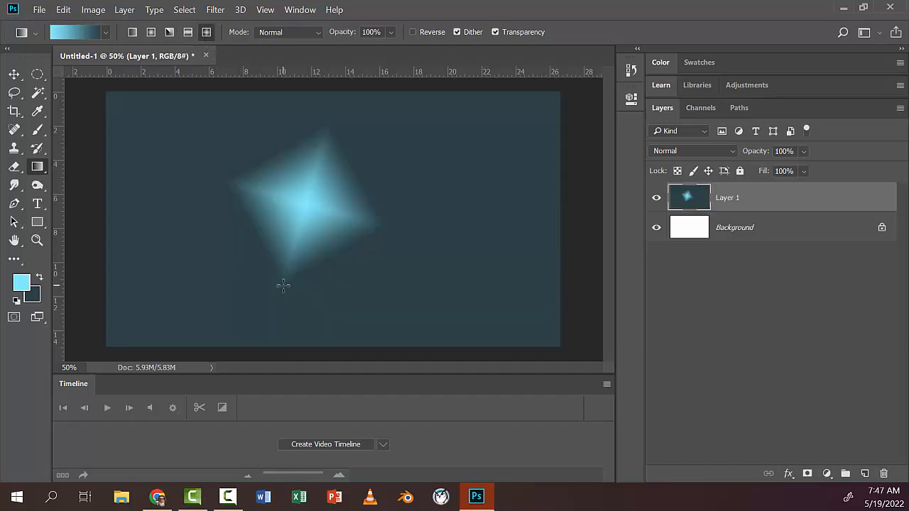
key("ctrl+z")
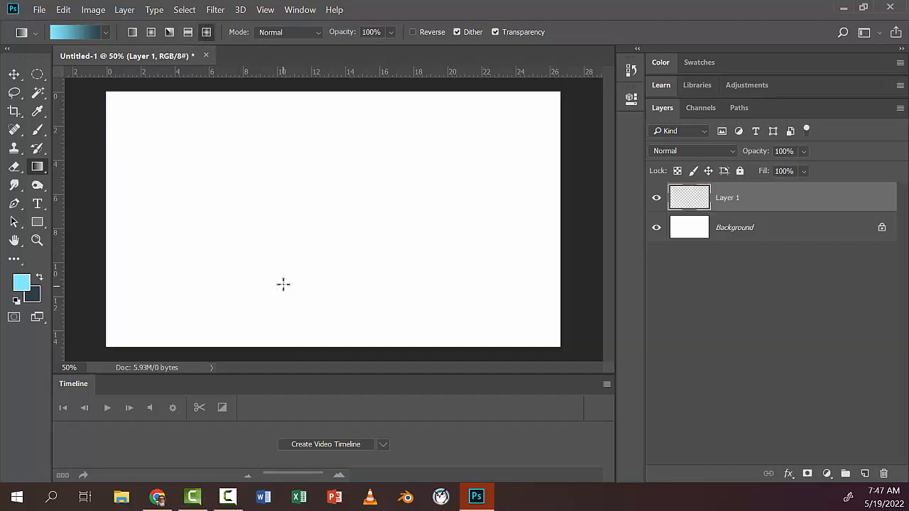
Step: Set the background color to light blue afe9f6 and choose the radial gradient type
left_click(131, 32)
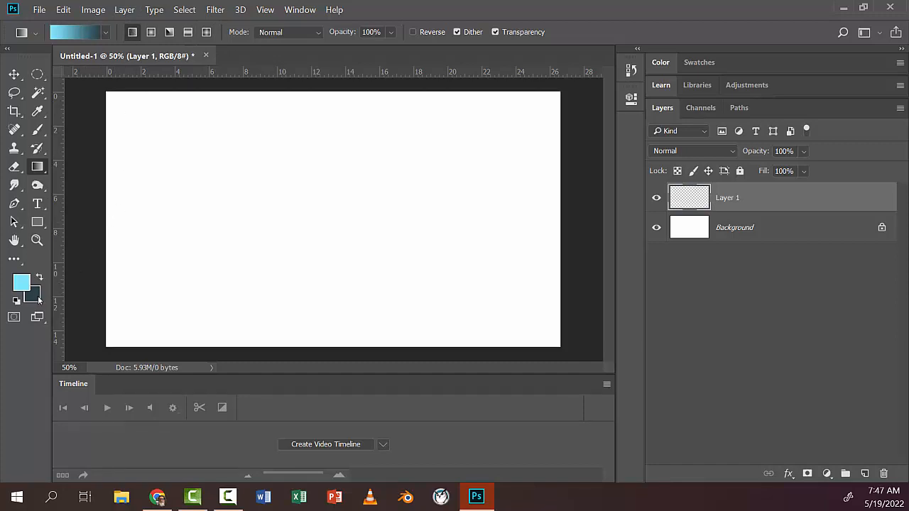
left_click(36, 294)
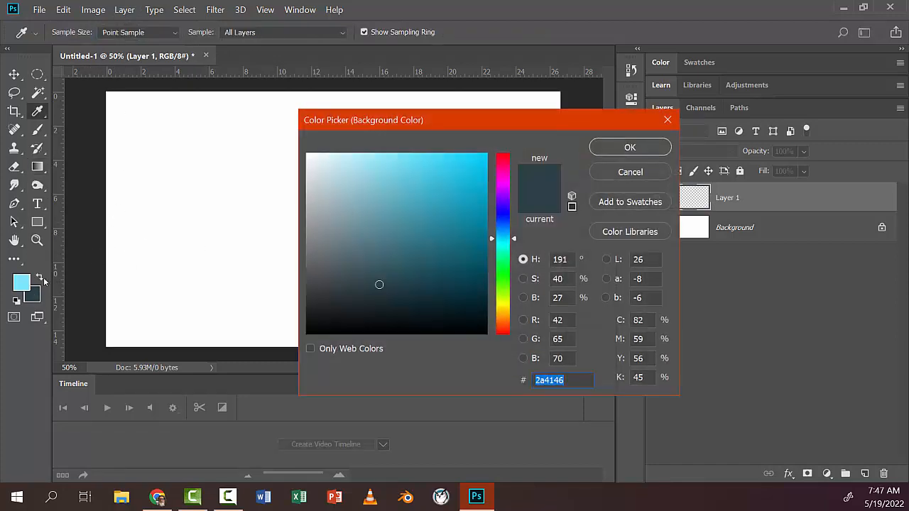
left_click(23, 278)
left_click_drag(393, 161, 358, 160)
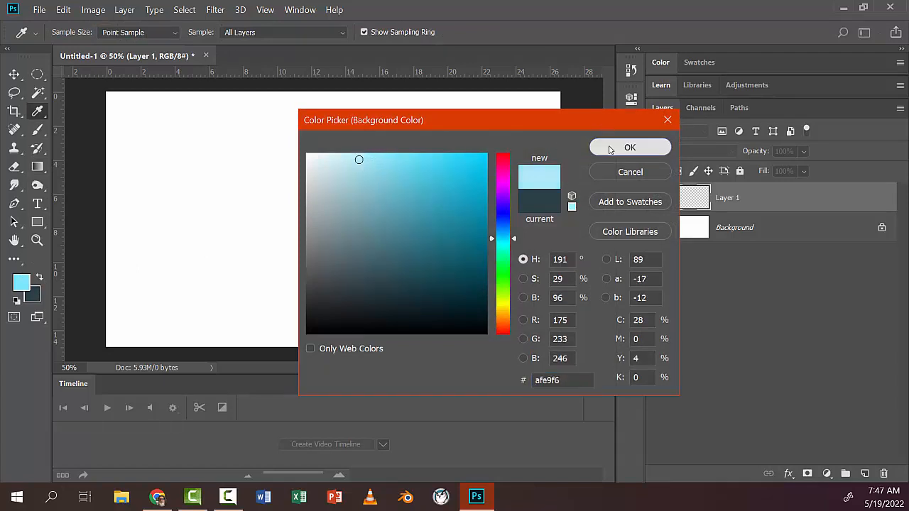
left_click(609, 148)
key("g")
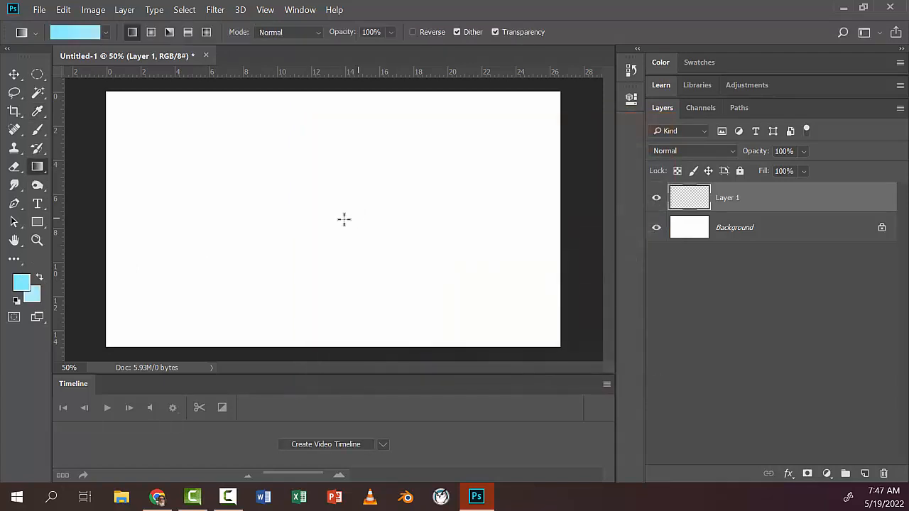
left_click(151, 33)
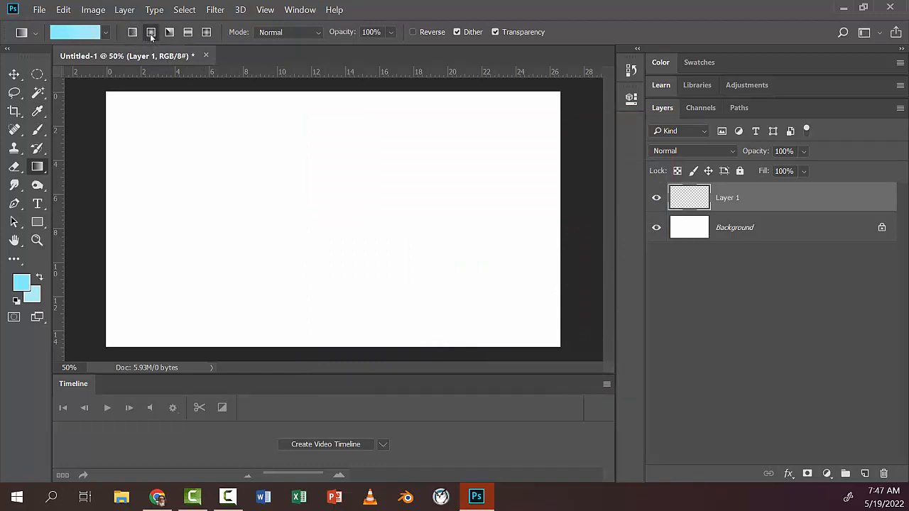
Step: Try a radial gradient from the canvas's lower-left corner toward the upper right on Layer 1 and undo it
left_click_drag(109, 328, 536, 160)
key("ctrl+z")
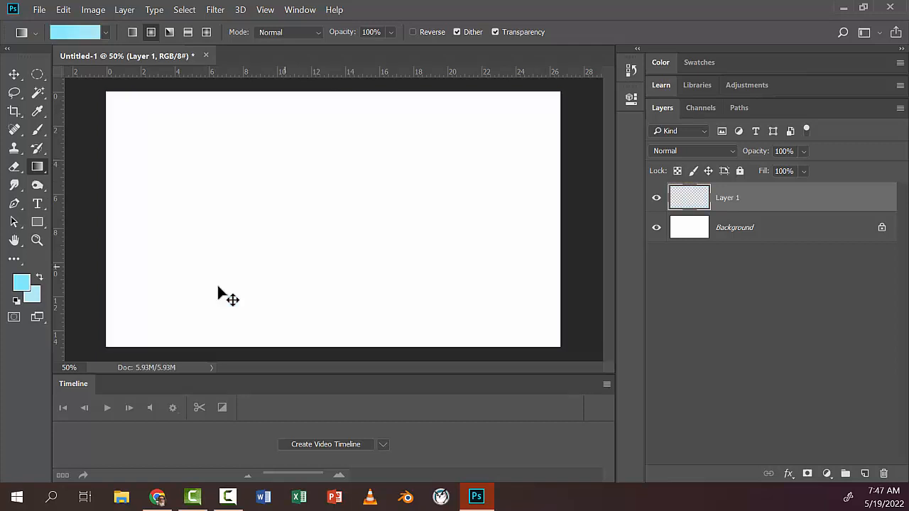
Step: Lighten the background color to very pale blue d6f7fe
left_click(40, 302)
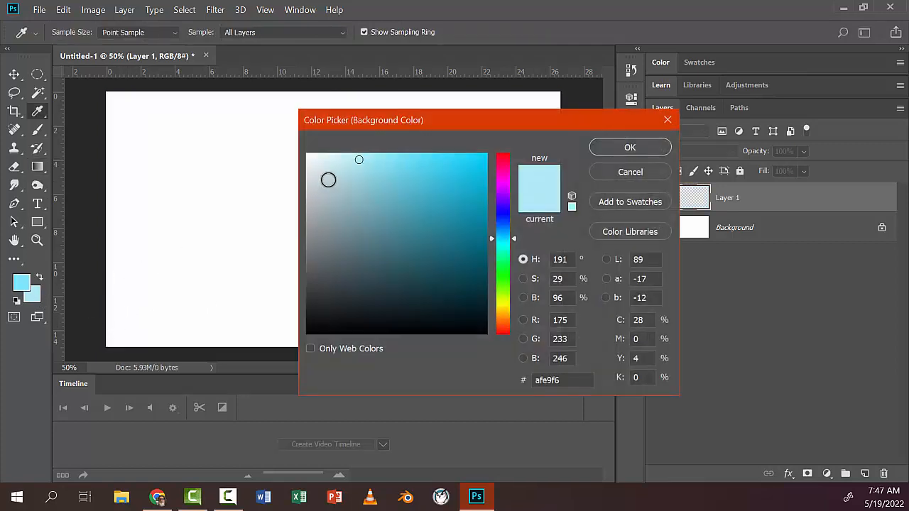
left_click(334, 154)
left_click(630, 147)
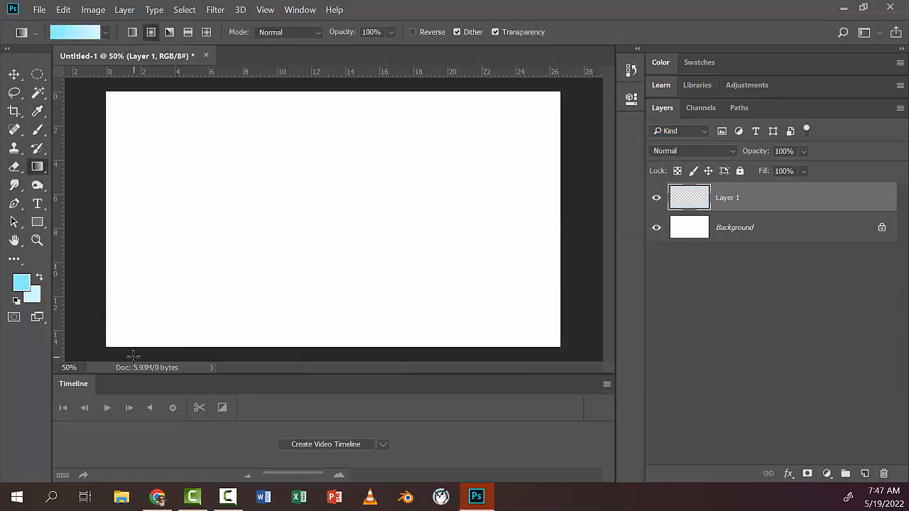
Step: Try radial gradients on Layer 1 starting from the lower-left, lower-right and bottom-center areas of the canvas, undoing the first one
left_click_drag(126, 338, 468, 172)
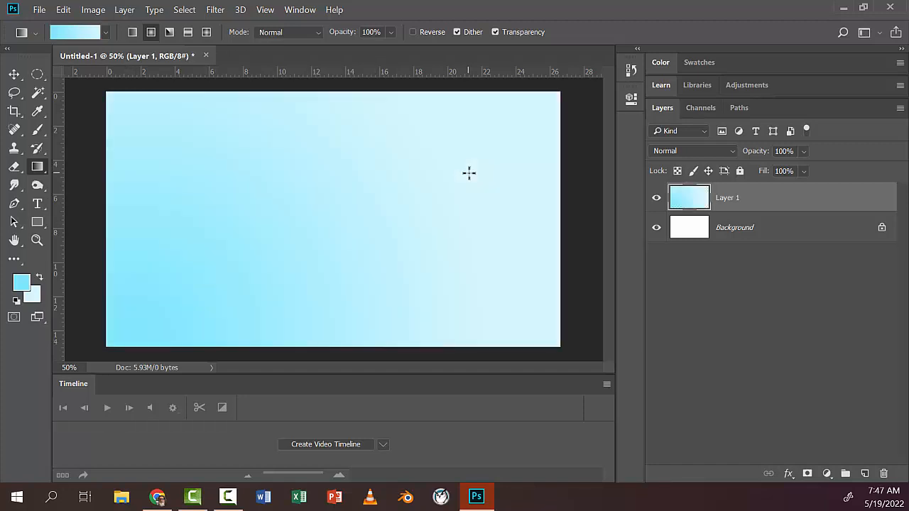
key("ctrl+z")
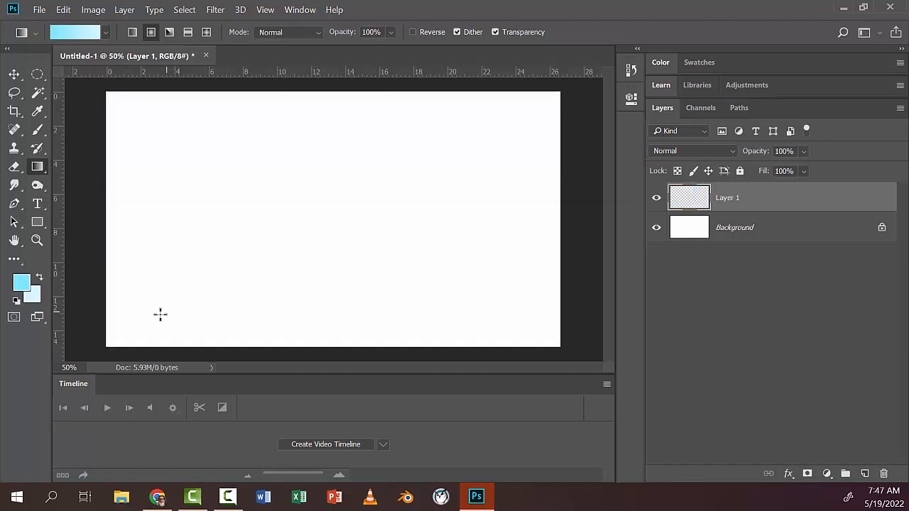
mouse_move(149, 315)
left_mouse_down()
mouse_move(411, 181)
mouse_move(487, 172)
left_mouse_up()
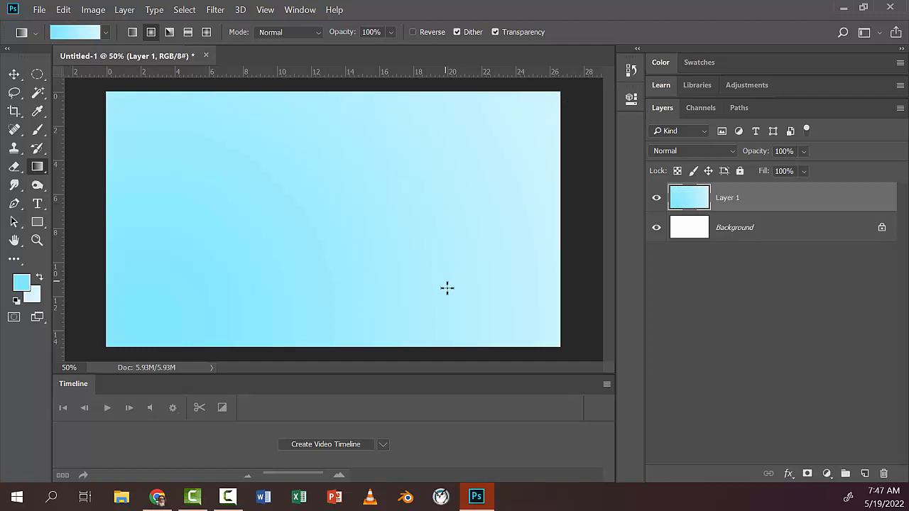
left_click_drag(467, 317, 303, 128)
left_click_drag(222, 331, 340, 109)
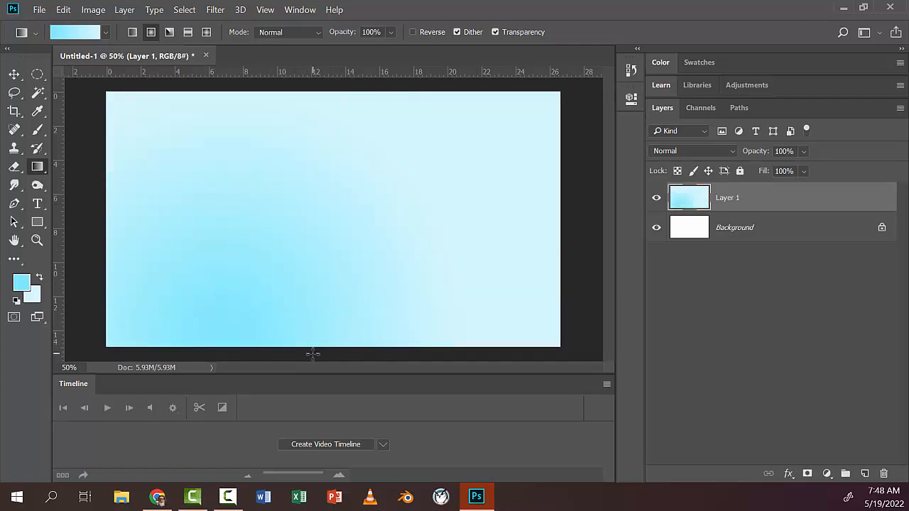
left_click_drag(312, 352, 304, 81)
left_click_drag(320, 353, 310, 138)
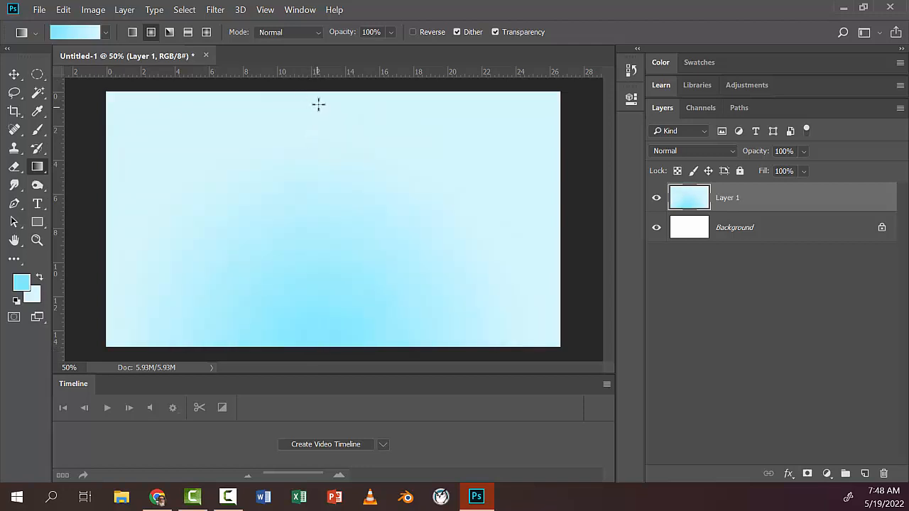
Step: Fill Layer 1 with a radial gradient running from the canvas's top center to its bottom edge, and add a new layer above
left_click_drag(321, 89, 318, 348)
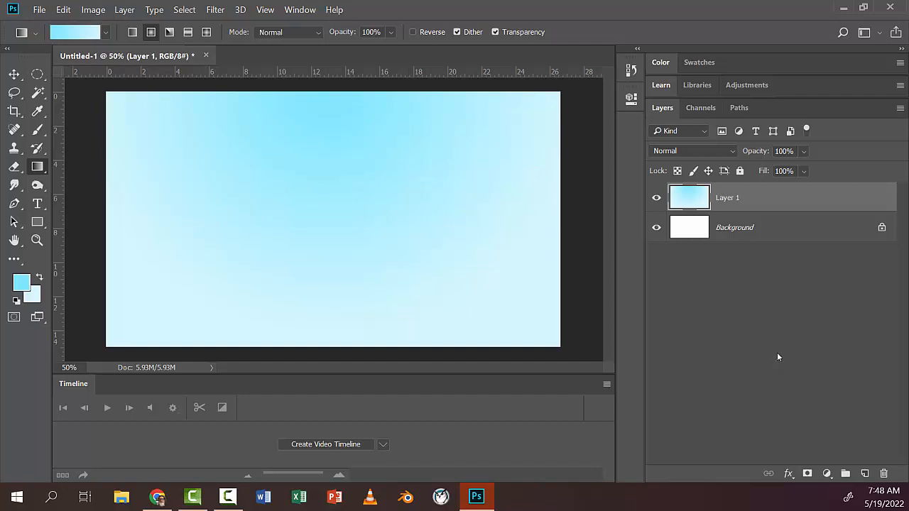
left_click(864, 473)
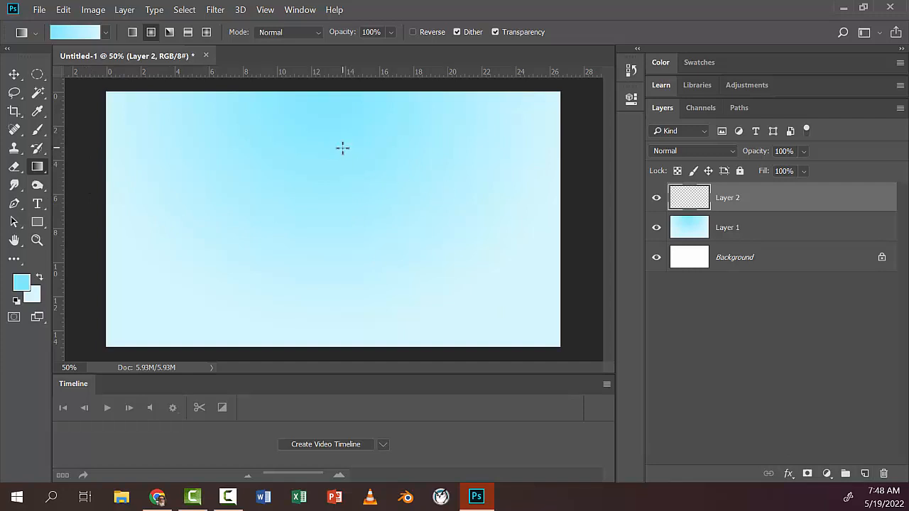
Step: Select a thin crescent band across the canvas by drawing an ellipse wider than the canvas and subtracting a second, slightly higher ellipse
key("ctrl+minus")
key("ctrl+minus")
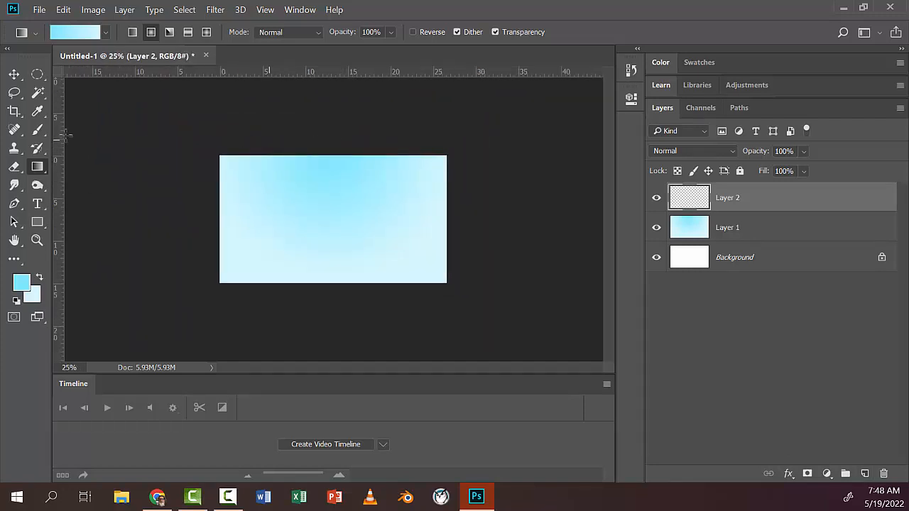
left_click(37, 74)
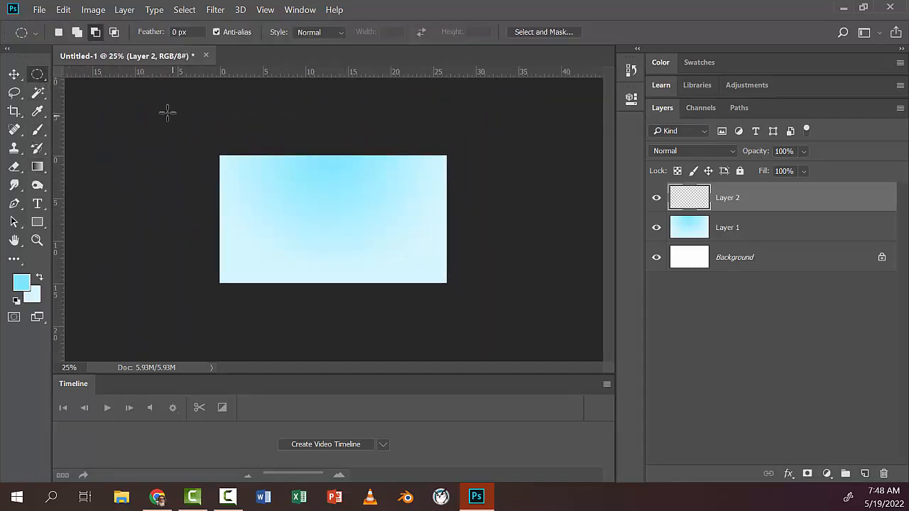
left_click_drag(162, 110, 507, 209)
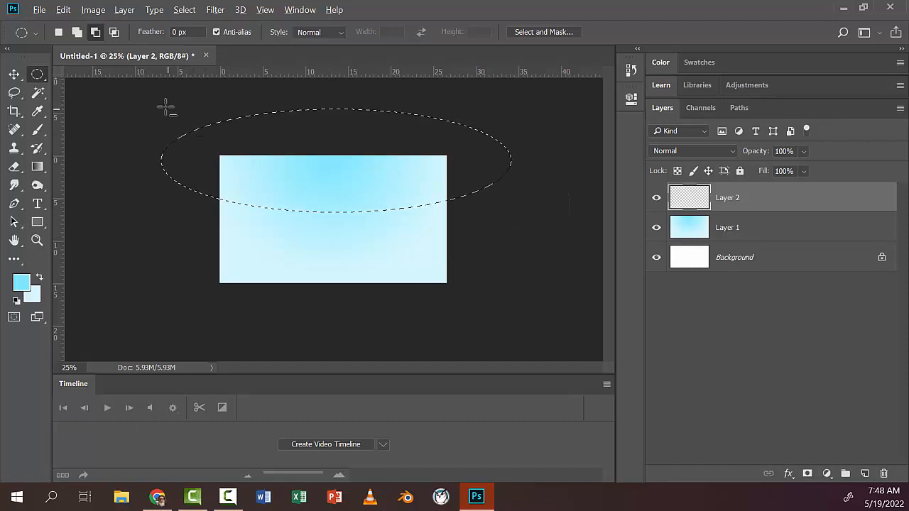
left_click_drag(155, 85, 499, 201)
key("space")
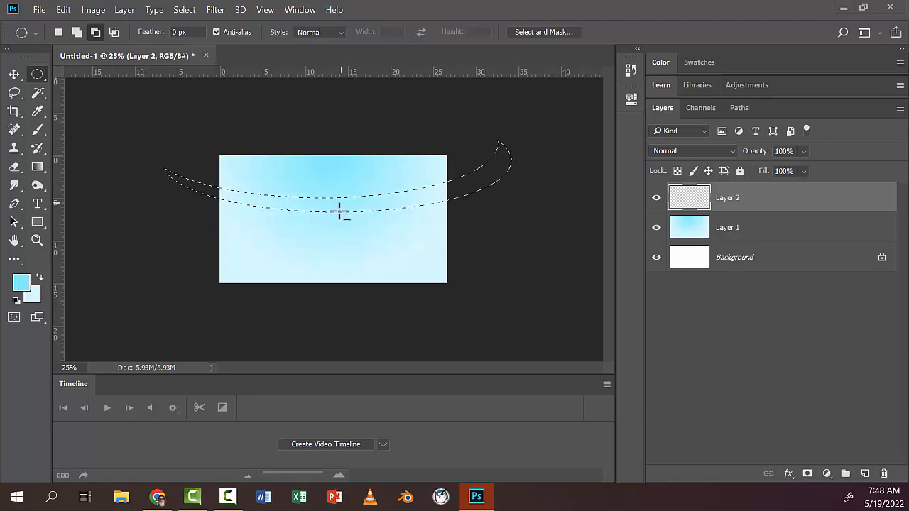
Step: Swap the foreground and background colors, set the foreground to light grey f1f1f1, and fill the crescent selection on Layer 2 with the Paint Bucket
left_click(41, 279)
left_click(22, 286)
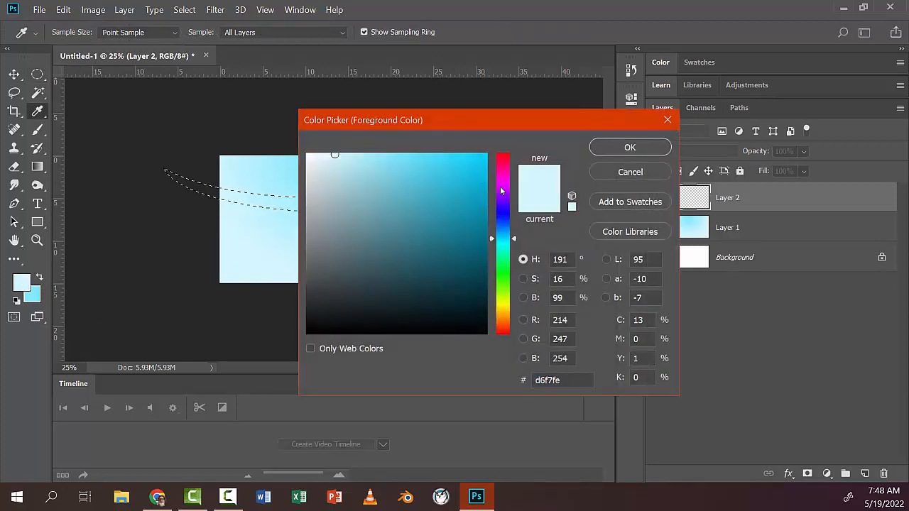
left_click_drag(333, 158, 301, 163)
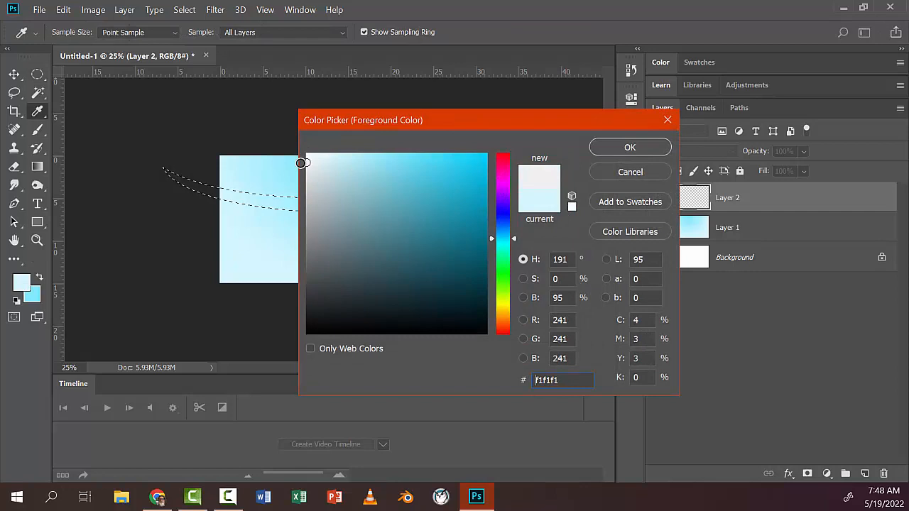
left_click(598, 151)
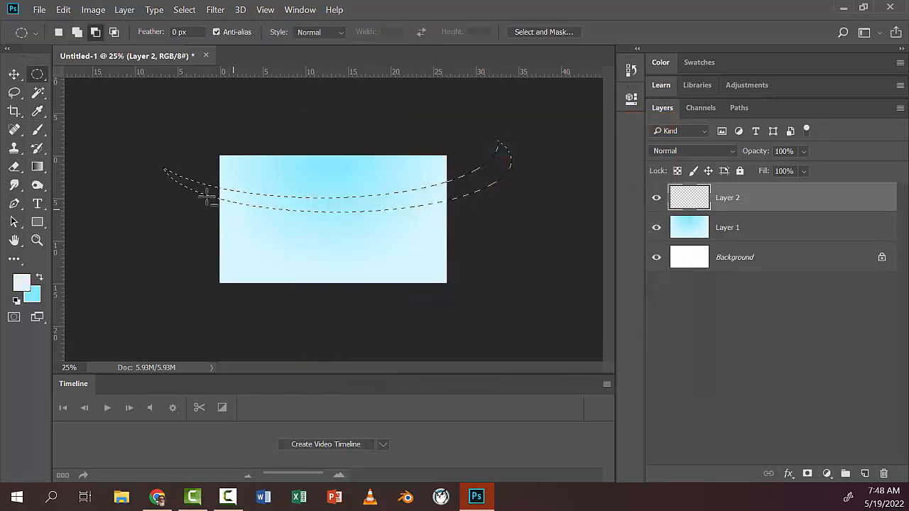
left_click(38, 172)
left_click(107, 179)
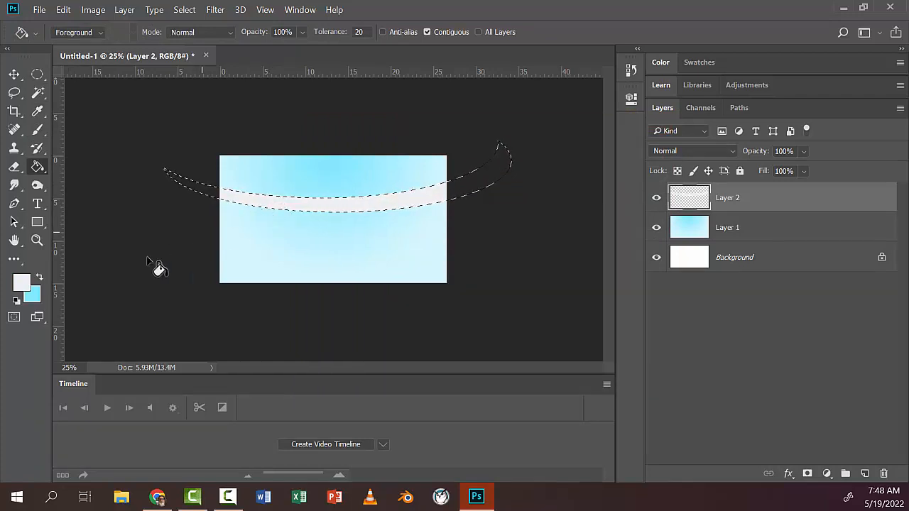
Step: Set the background color to a neutral medium grey
left_click(33, 294)
left_click_drag(353, 211, 304, 210)
left_click(620, 150)
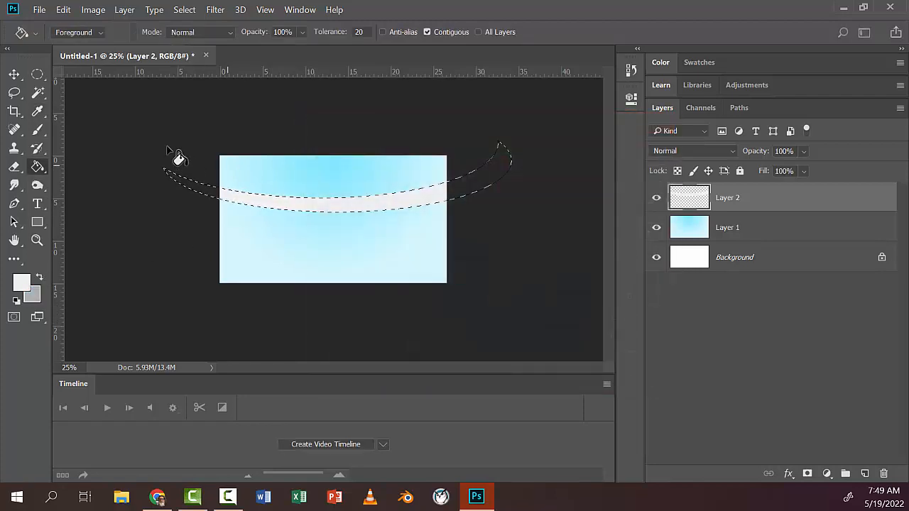
Step: Try a linear and then a reflected gradient from light to medium grey across the crescent on Layer 2, undoing each one
right_click(37, 166)
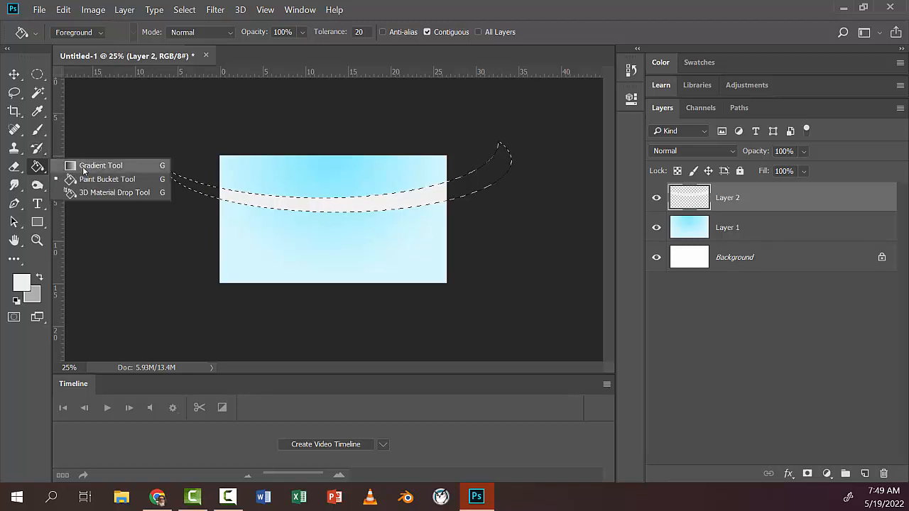
left_click(78, 166)
left_click(130, 33)
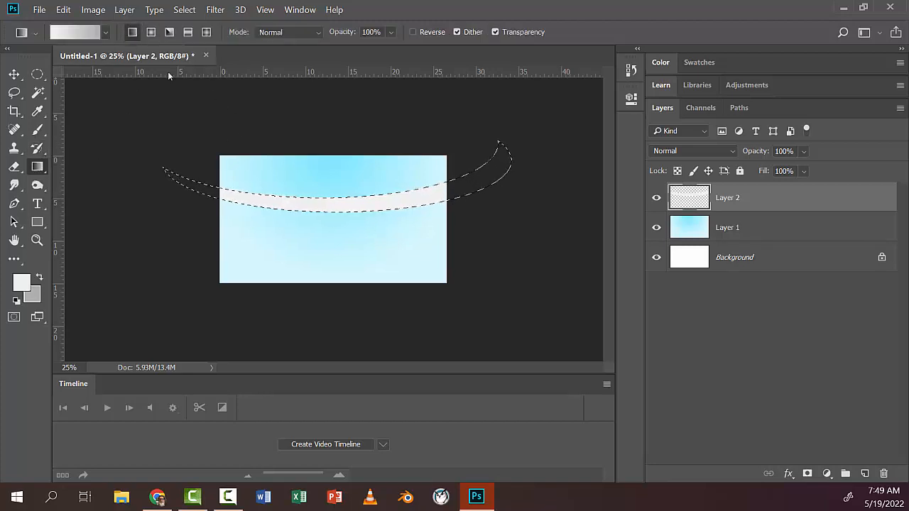
left_click_drag(376, 209, 375, 210)
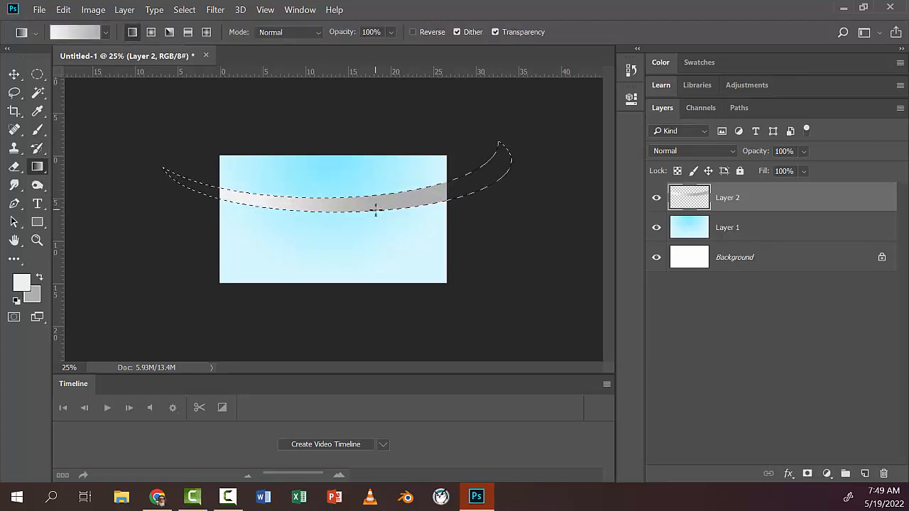
key("ctrl+z")
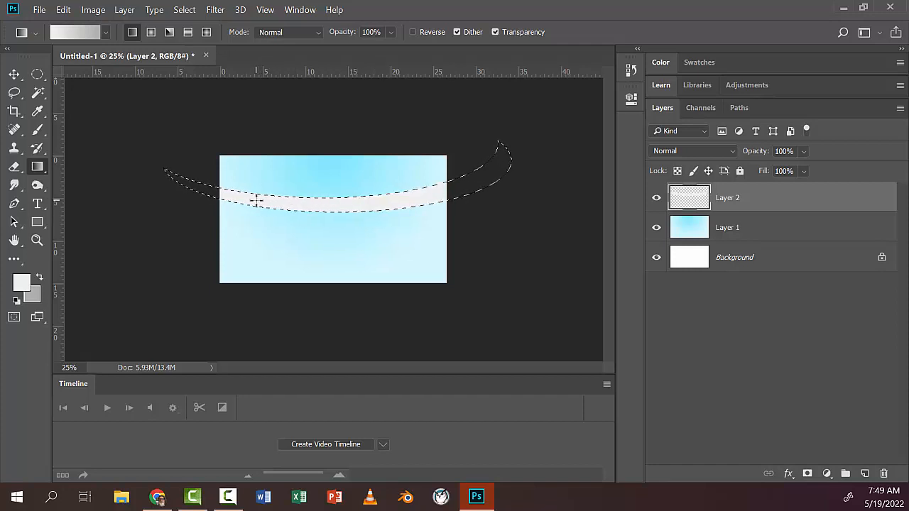
left_click(187, 32)
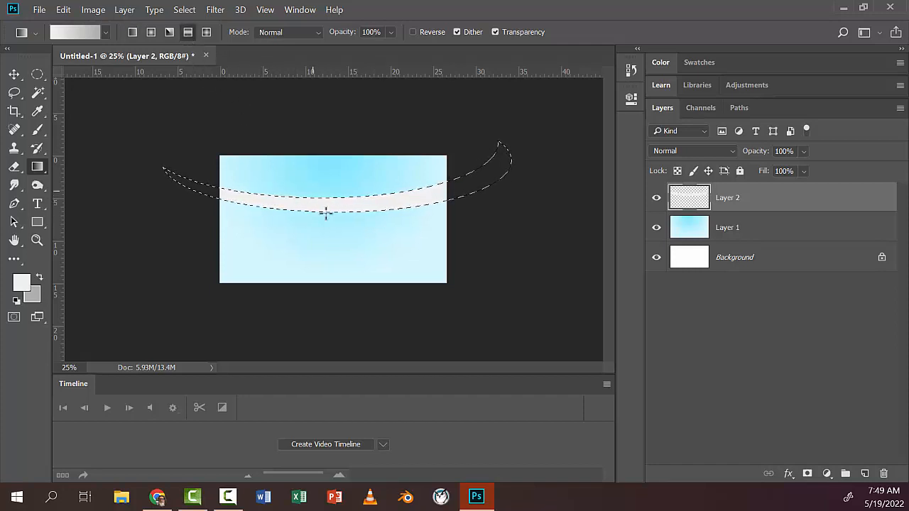
left_click_drag(325, 212, 157, 196)
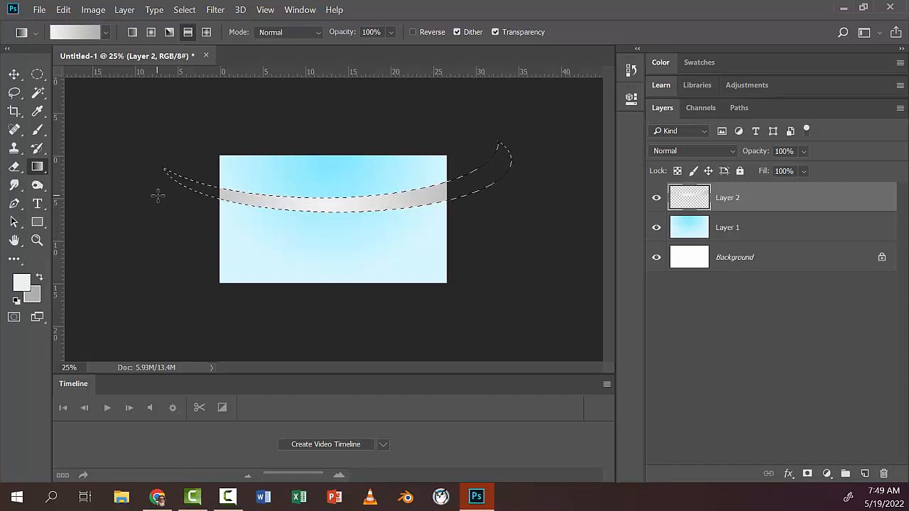
key("ctrl+z")
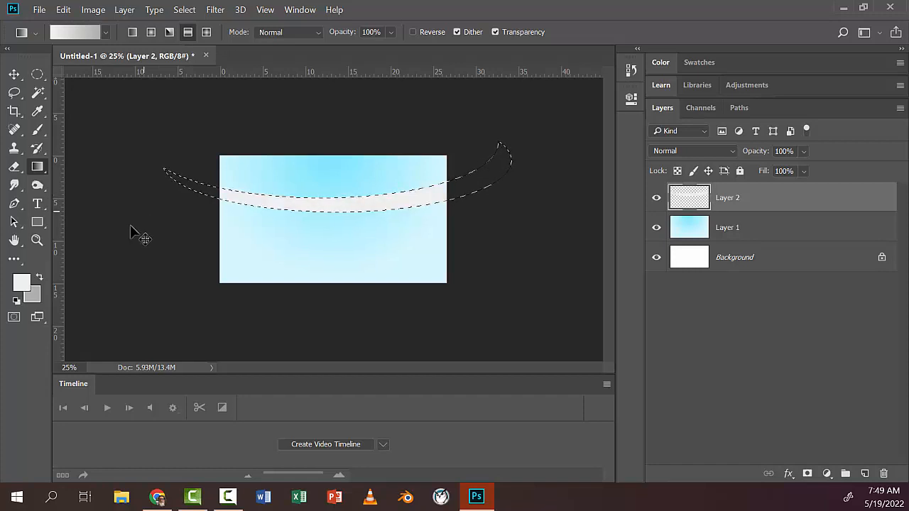
Step: Swap the colors, try reflected gradients on the crescent until it runs from light grey at left to medium grey at right, and deselect
left_click(39, 278)
left_click_drag(324, 203, 153, 190)
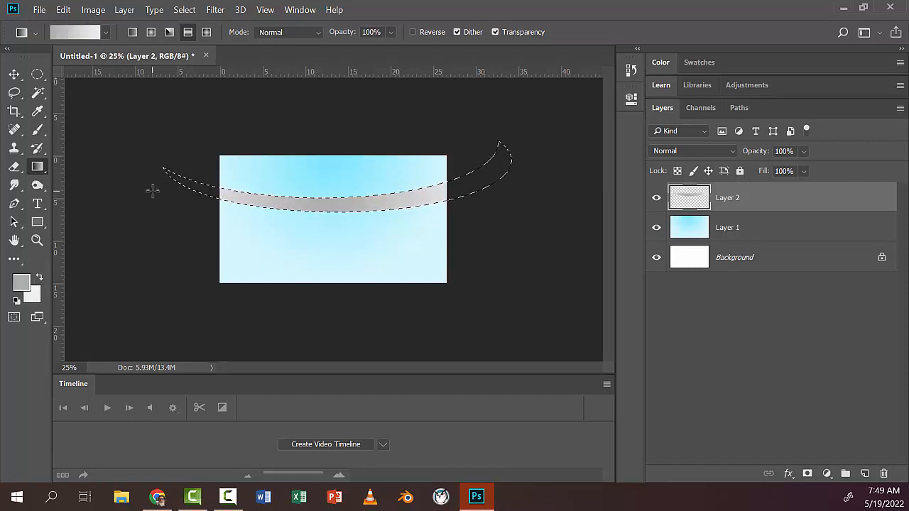
key("ctrl+z")
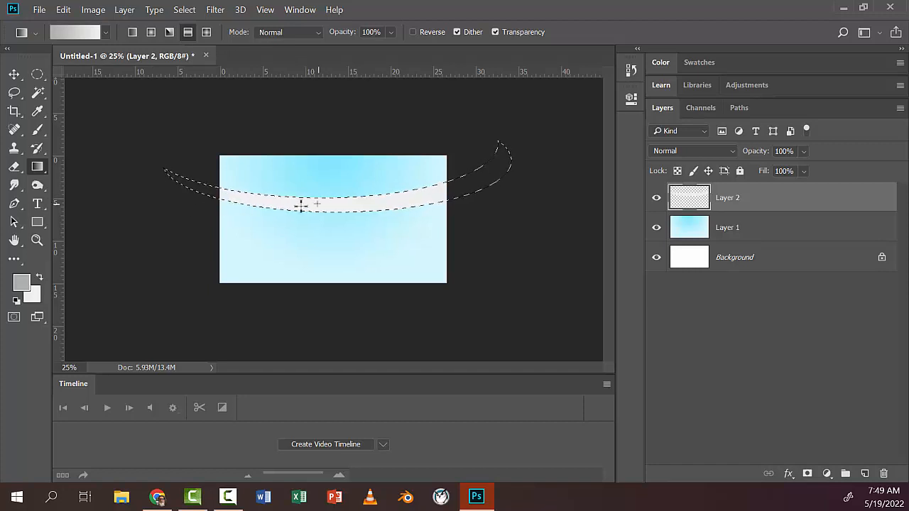
key("ctrl+z")
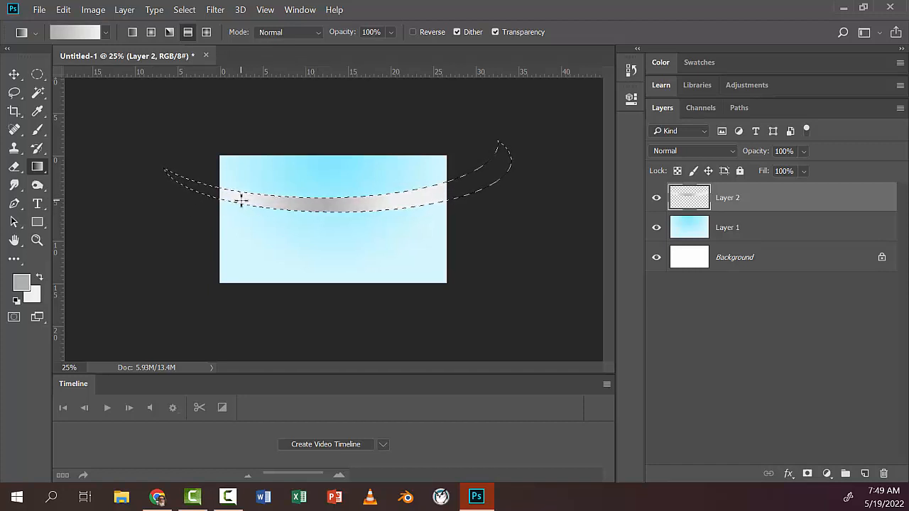
key("ctrl+z")
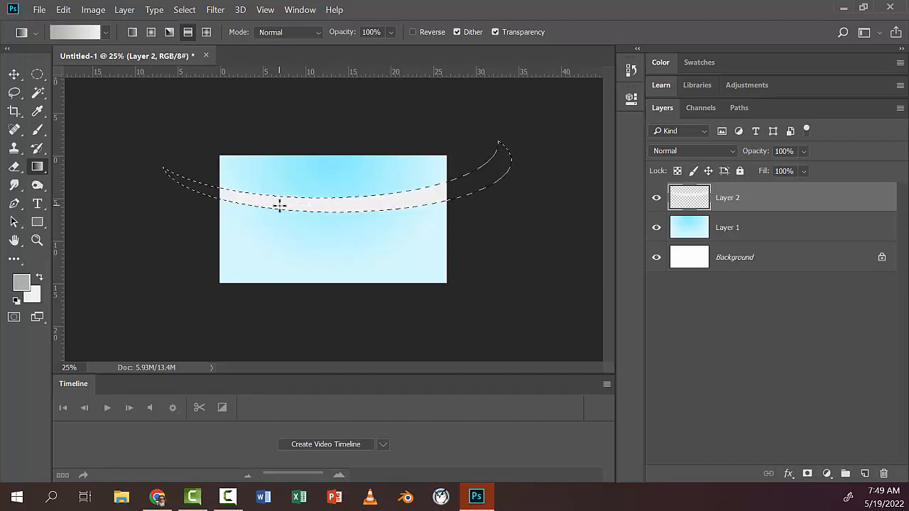
key("ctrl+z")
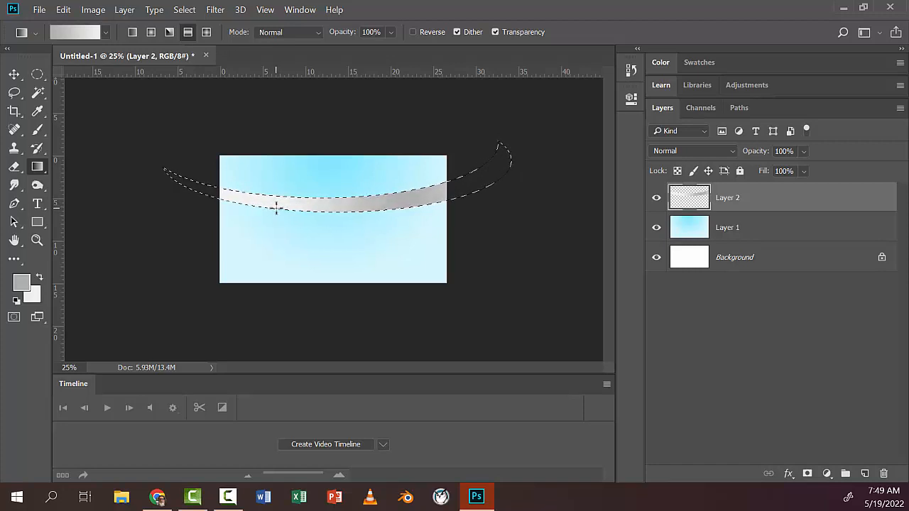
key("ctrl+d")
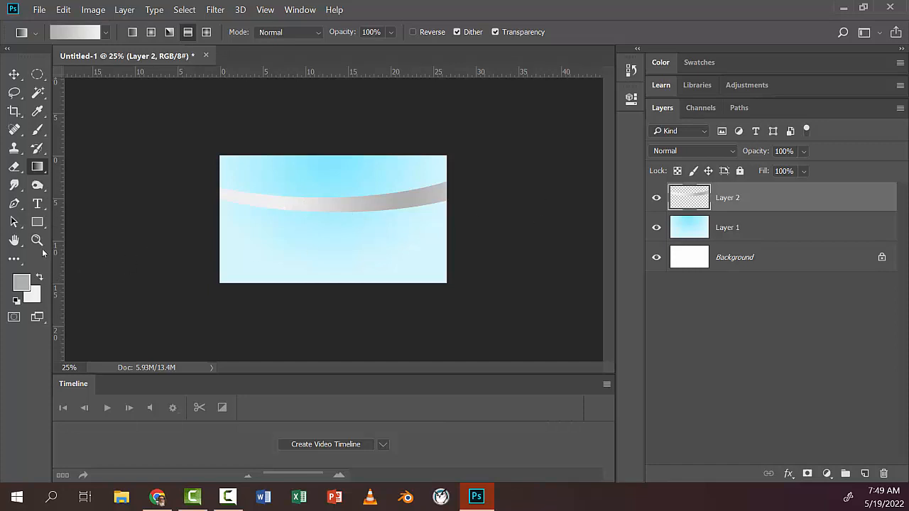
Step: Add a drop shadow to Layer 2 with 53% opacity, 6 px distance, 15% spread and 51 px size
double_click(15, 240)
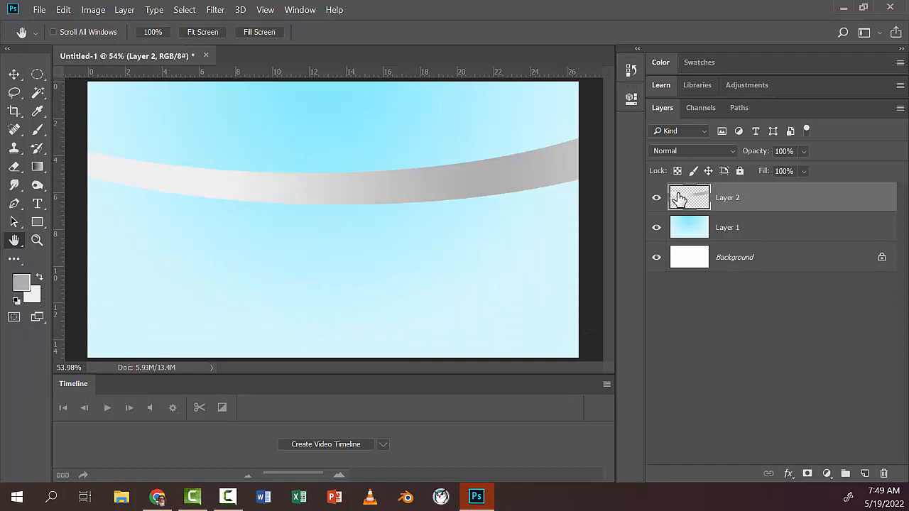
left_click(788, 473)
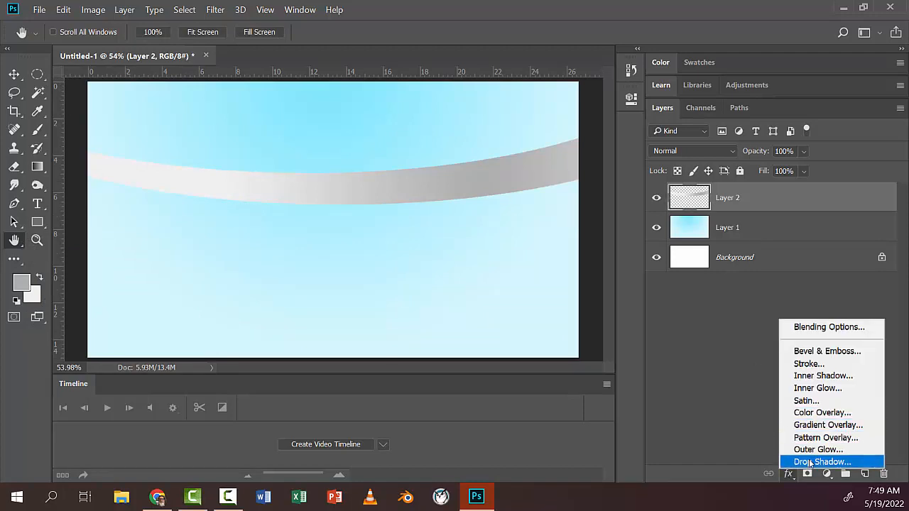
left_click(809, 462)
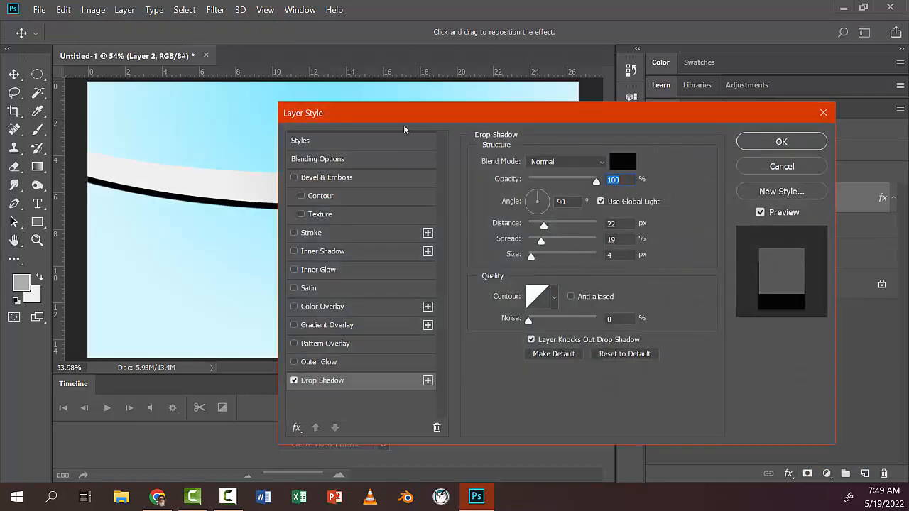
left_click_drag(403, 115, 501, 83)
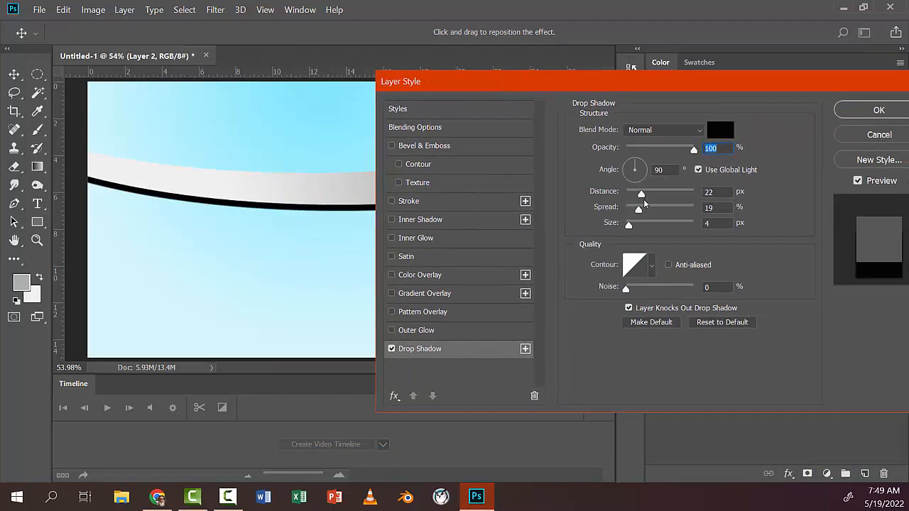
left_click_drag(642, 200, 631, 198)
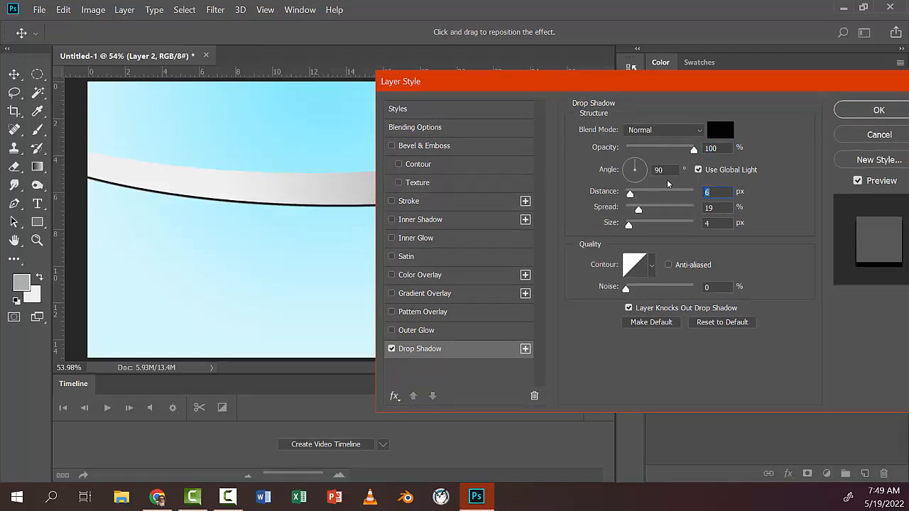
mouse_move(638, 211)
left_mouse_down()
mouse_move(674, 211)
mouse_move(634, 210)
mouse_move(646, 226)
left_mouse_up()
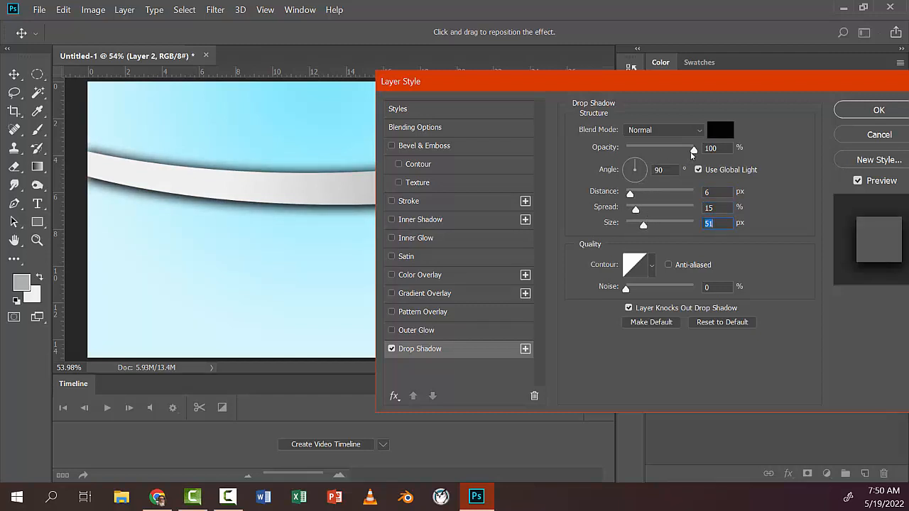
left_click_drag(694, 151, 662, 151)
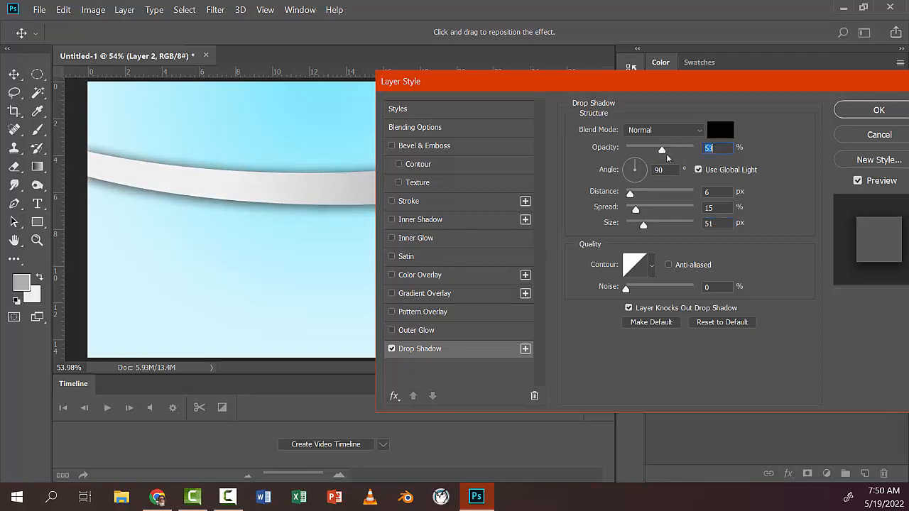
left_click(855, 112)
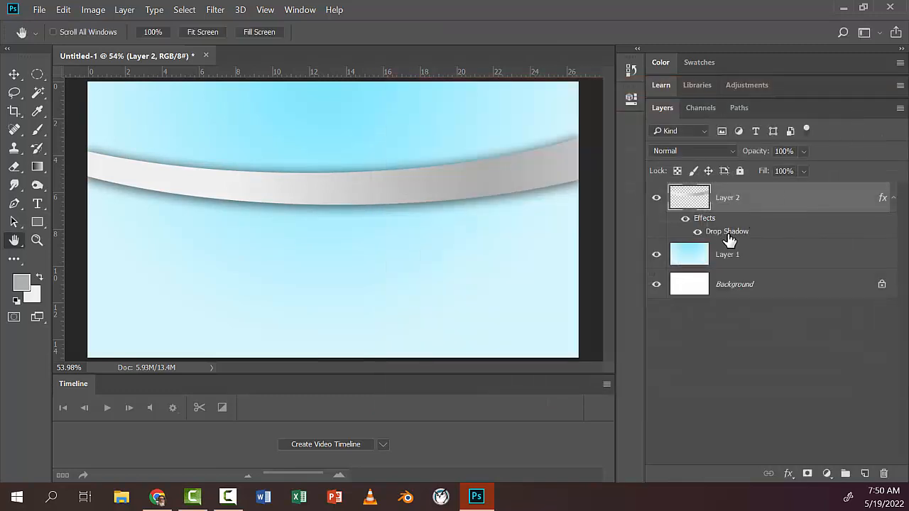
Step: Create a new layer, fill it with a diagonal reflected gradient from medium to light grey, and place it below Layer 2
left_click(864, 474)
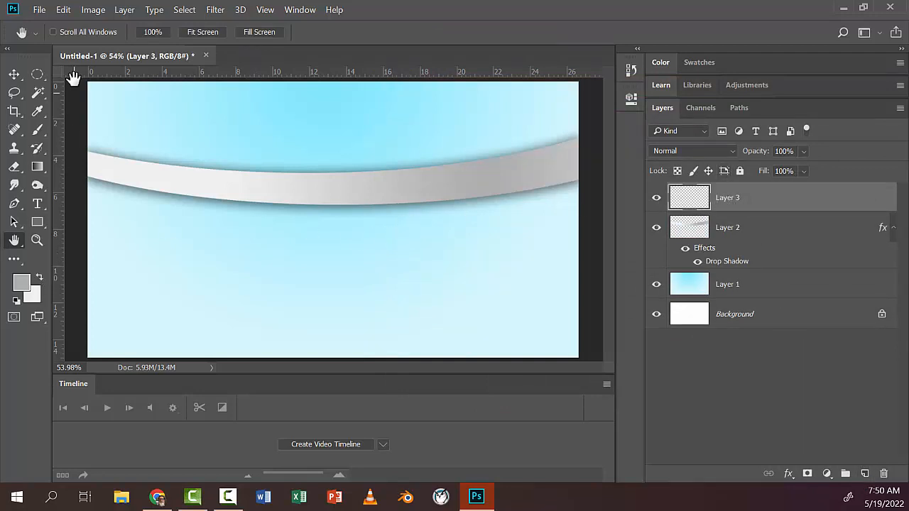
left_click(37, 166)
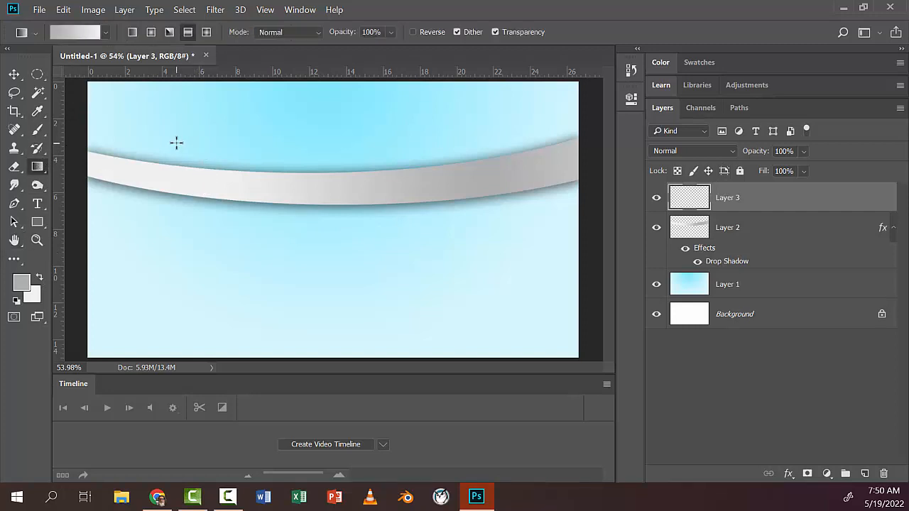
left_click_drag(176, 143, 513, 306)
left_click_drag(726, 226, 734, 258)
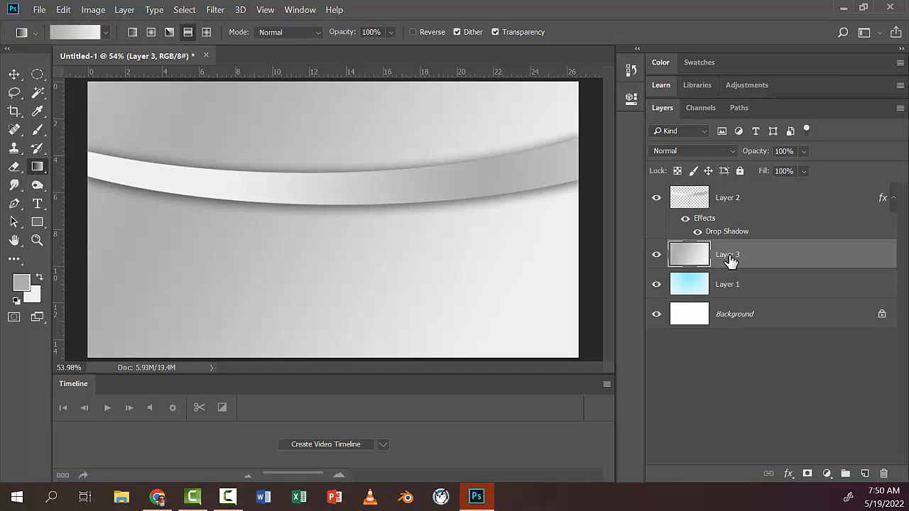
Step: Set Layer 3's blend mode to Multiply and lower its opacity to 48%
left_click(731, 151)
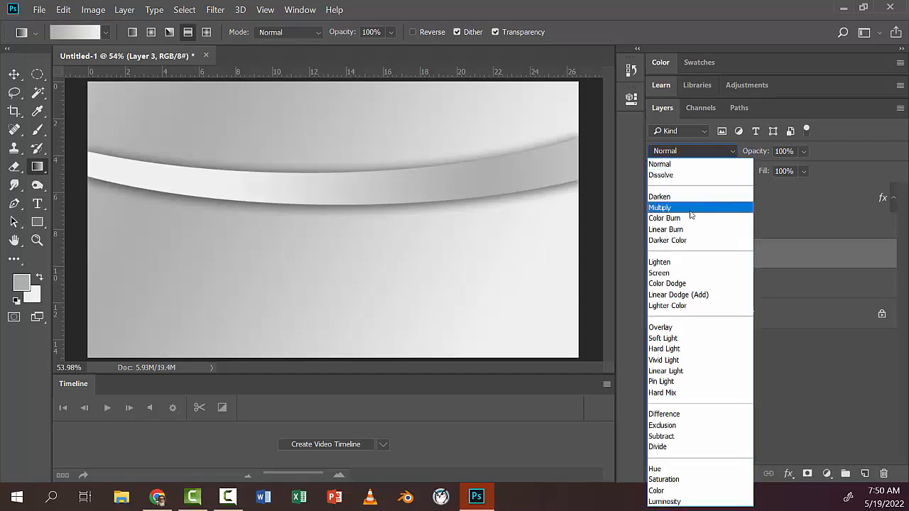
left_click(690, 208)
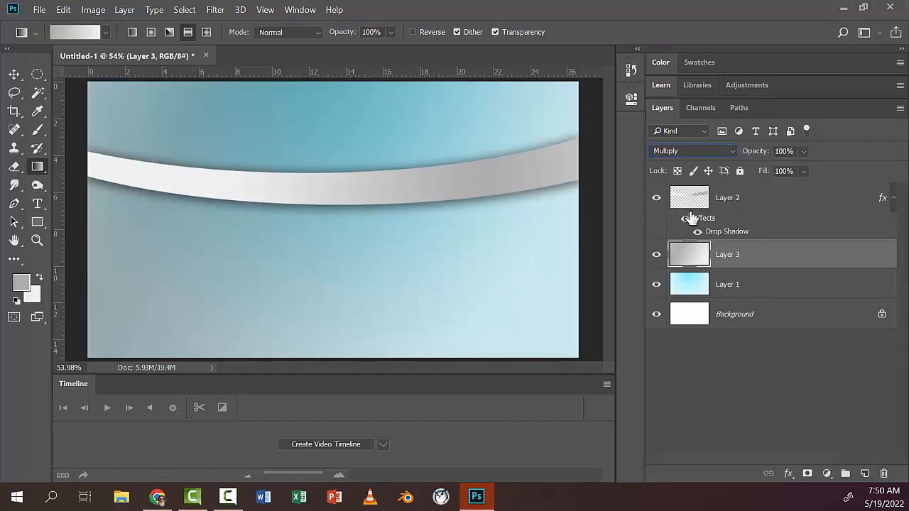
left_click(803, 151)
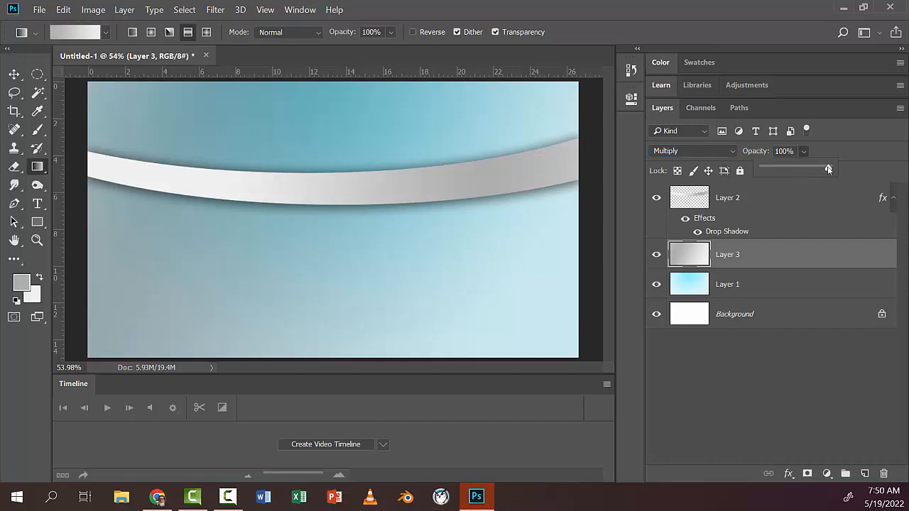
left_click_drag(828, 169, 800, 169)
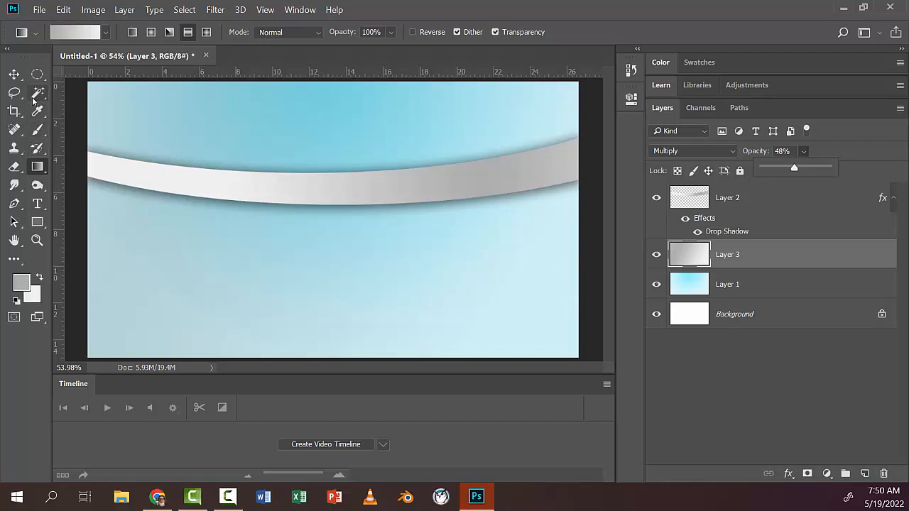
Step: Add a new layer above Layer 2 and set the foreground color to dark red 8f1d1d
left_click(746, 208)
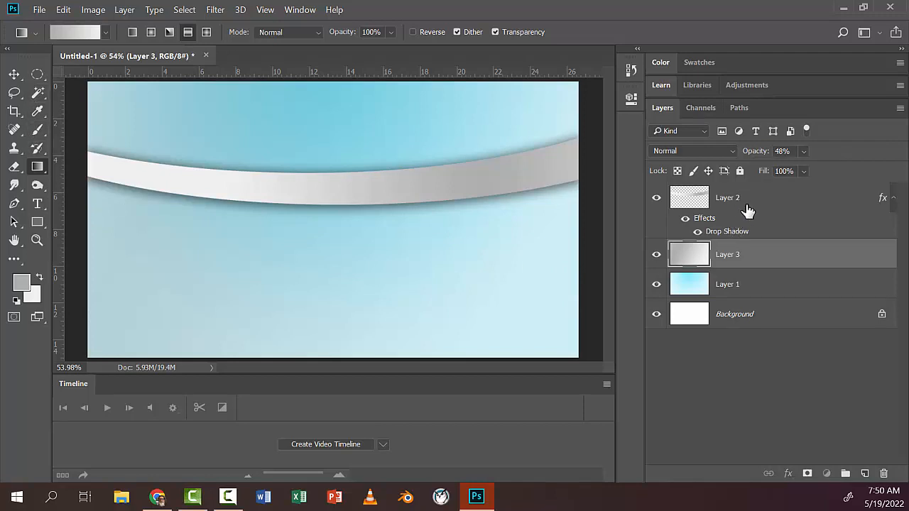
left_click(865, 474)
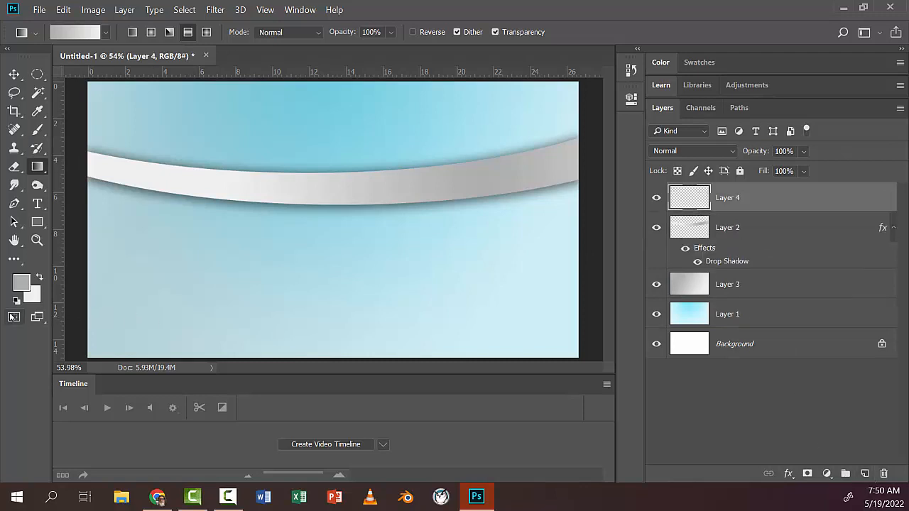
left_click(24, 284)
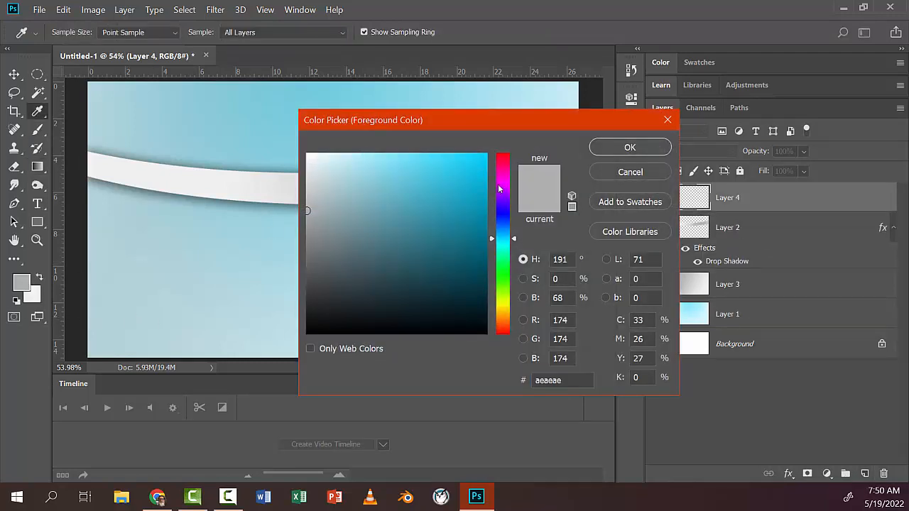
left_click_drag(504, 282, 496, 330)
mouse_move(462, 241)
left_mouse_down()
mouse_move(472, 158)
mouse_move(448, 212)
mouse_move(454, 223)
left_mouse_up()
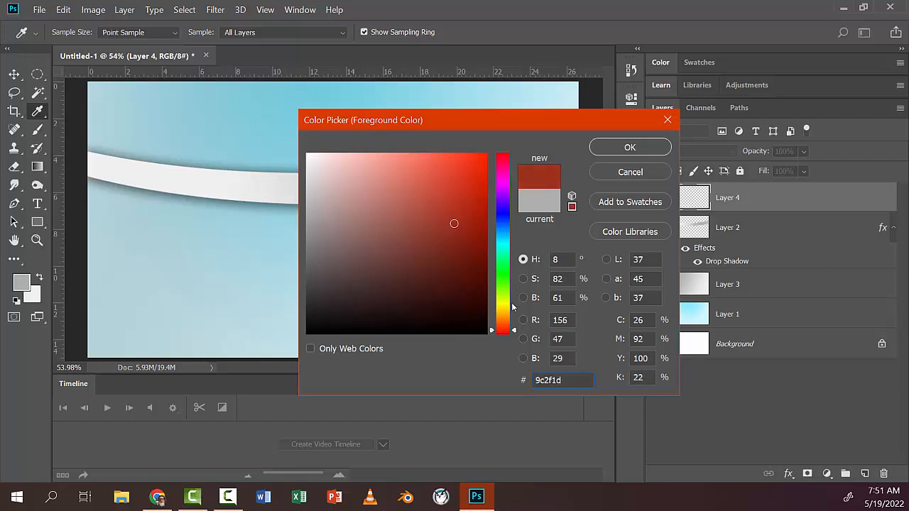
left_click_drag(514, 332, 515, 338)
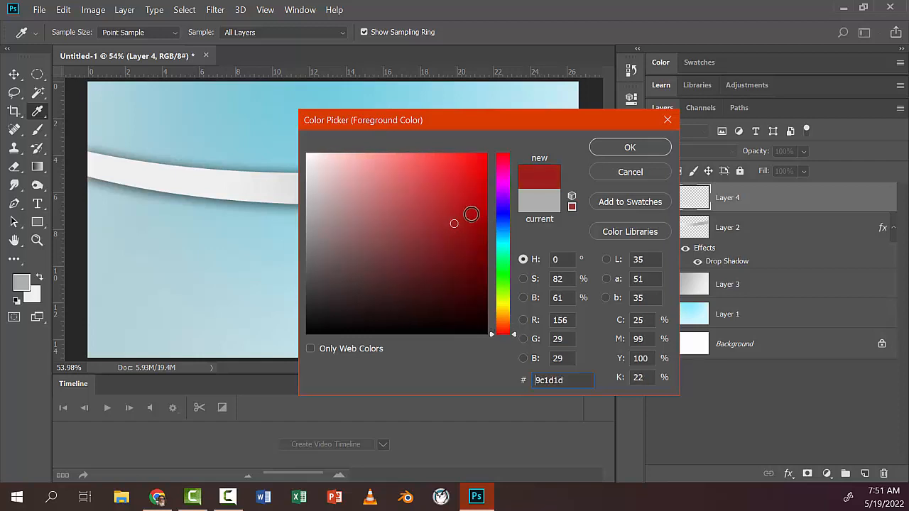
left_click_drag(471, 211, 451, 233)
left_click(609, 151)
Step: Set the background color to dark maroon and fill Layer 4 with a vertical reflected gradient from red down to maroon
key("g")
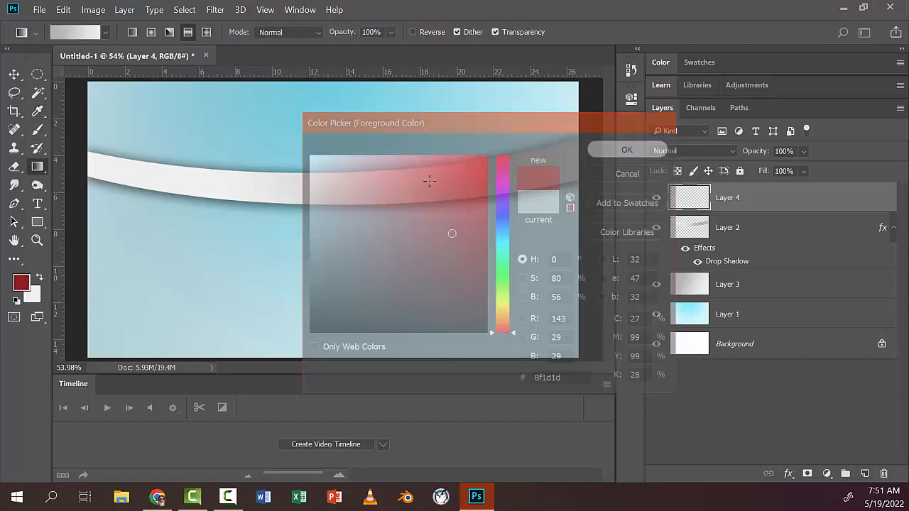
right_click(38, 172)
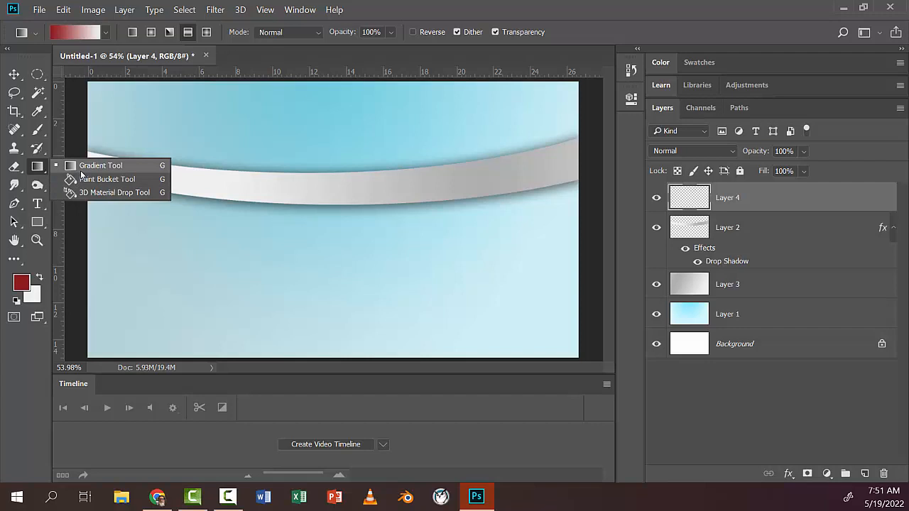
left_click(81, 170)
left_click(33, 295)
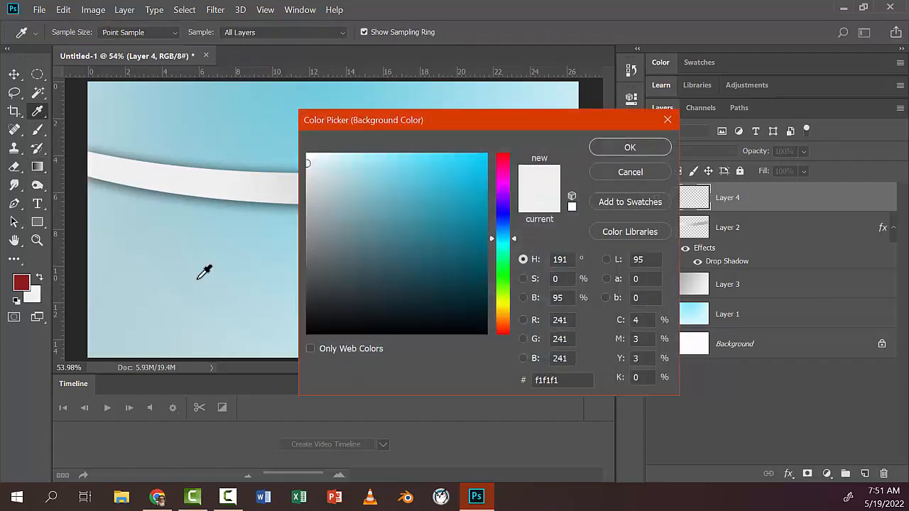
left_click_drag(352, 267, 307, 332)
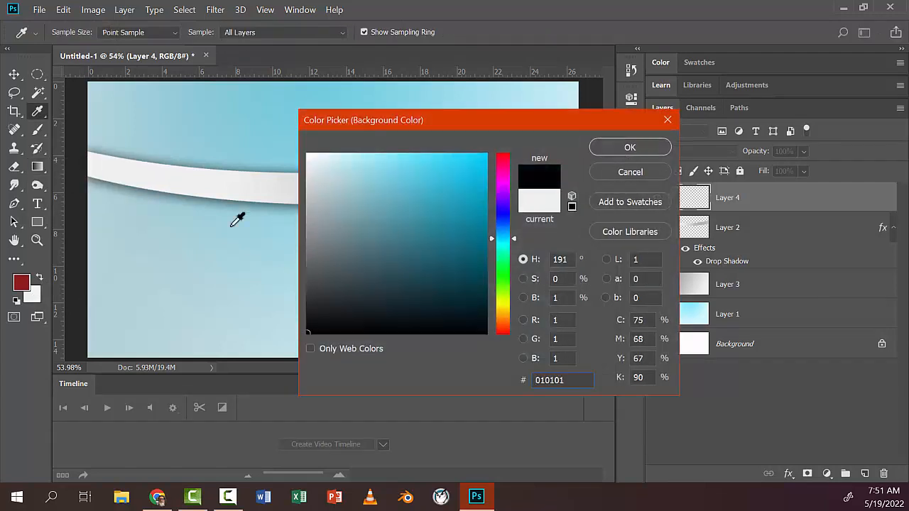
left_click(22, 282)
left_click_drag(448, 255, 451, 285)
left_click(629, 149)
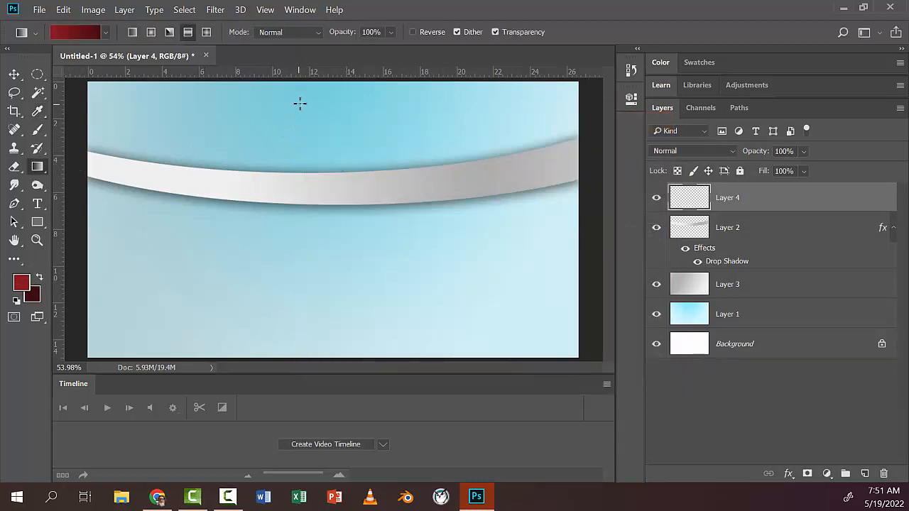
left_click_drag(298, 101, 292, 304)
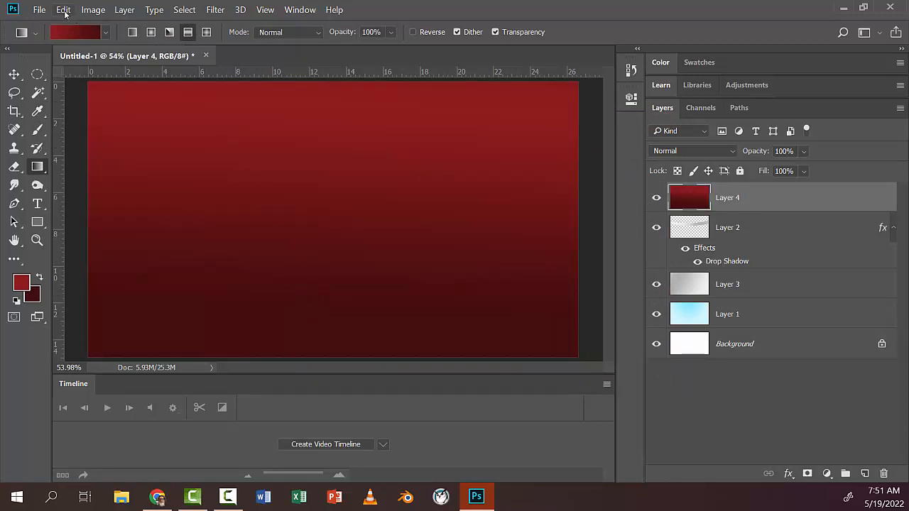
Step: Free Transform Layer 4 to 13.70% height, rotate it to about -64.27°, and place the stripe across the canvas's left side
left_click(64, 10)
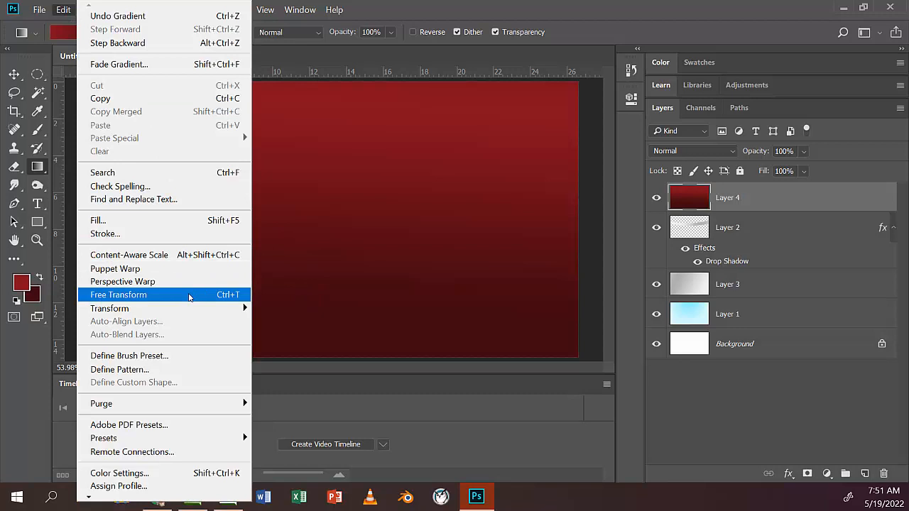
left_click(189, 294)
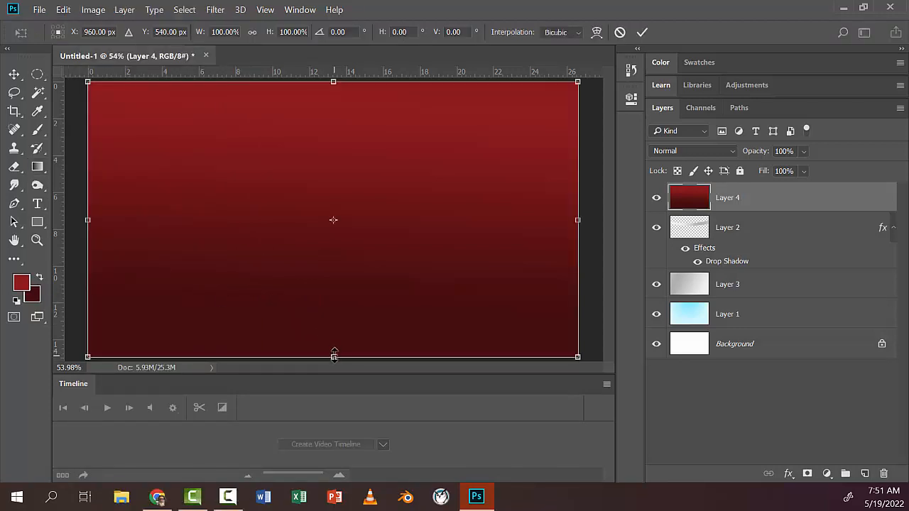
left_click_drag(334, 356, 394, 249)
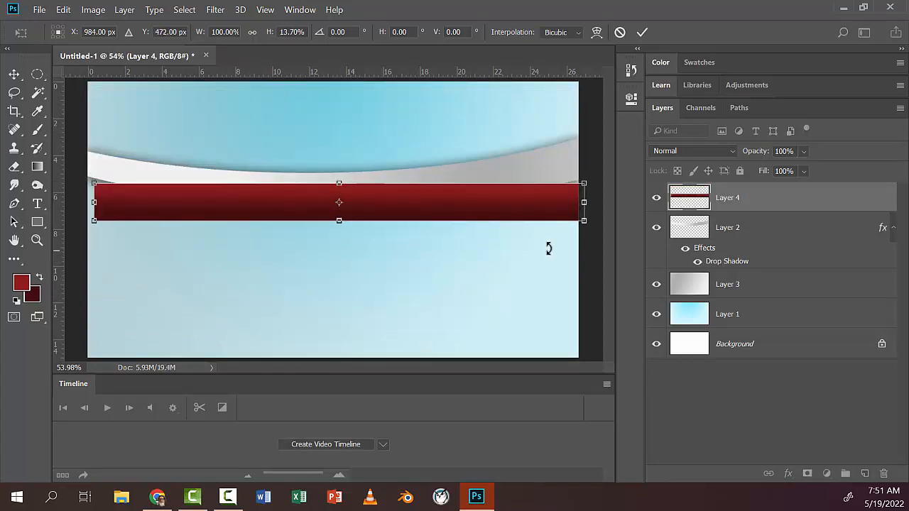
left_click_drag(586, 232, 446, 158)
mouse_move(375, 160)
left_mouse_down()
mouse_move(192, 151)
mouse_move(373, 159)
left_mouse_up()
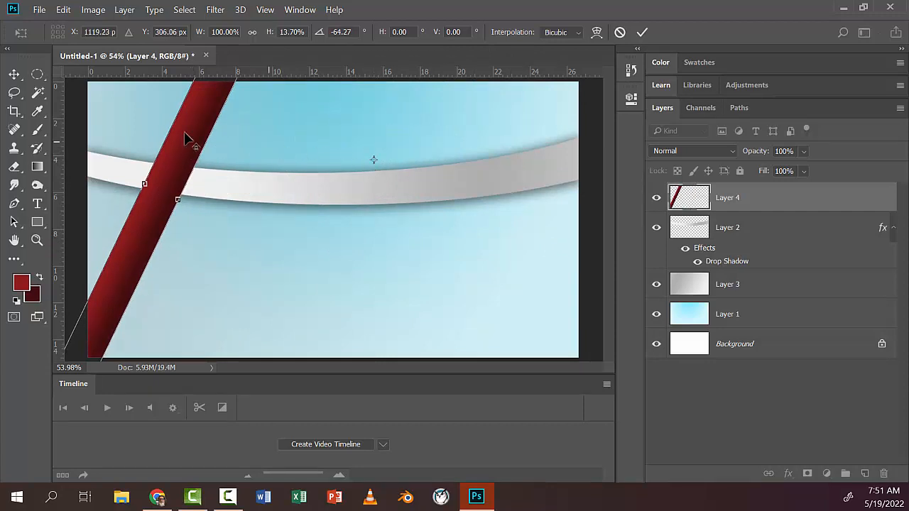
left_click(15, 78)
left_click(430, 205)
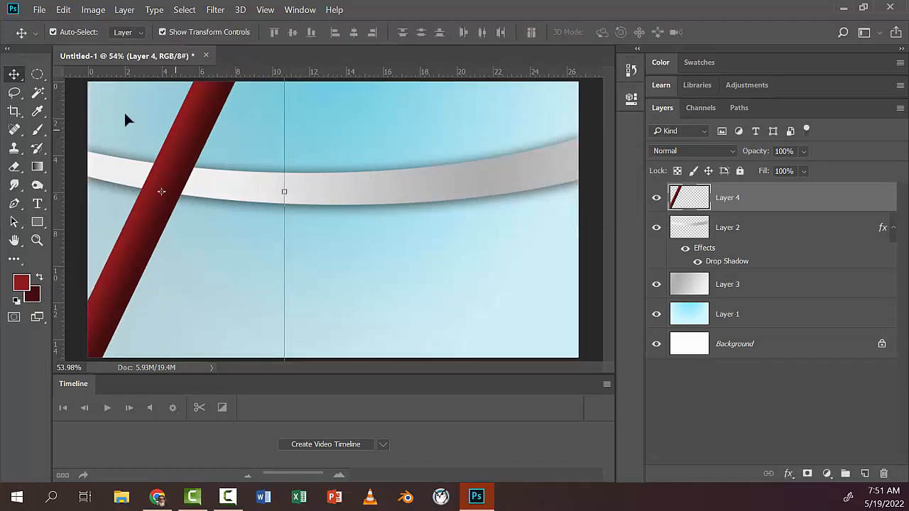
Step: Duplicate the red stripe toward the canvas's right side and move Layer 2 above both stripe layers
left_click_drag(196, 140, 507, 162)
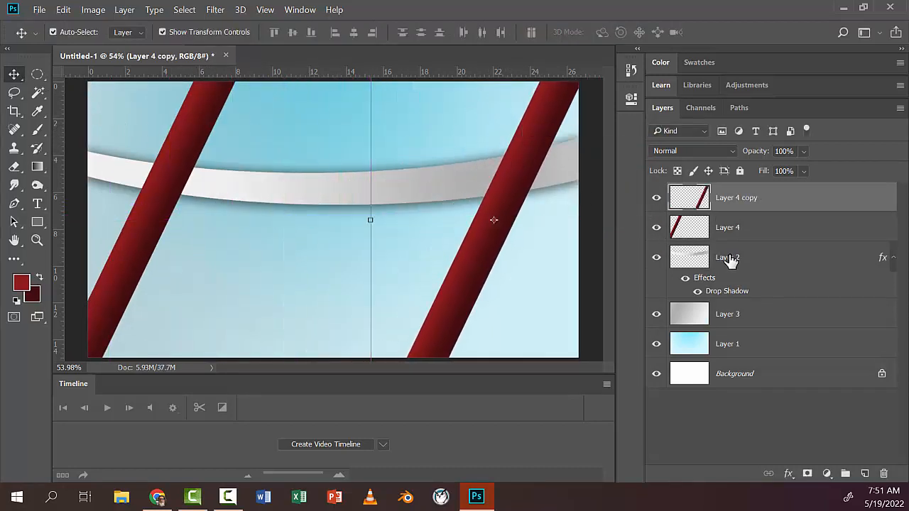
left_click_drag(731, 259, 740, 197)
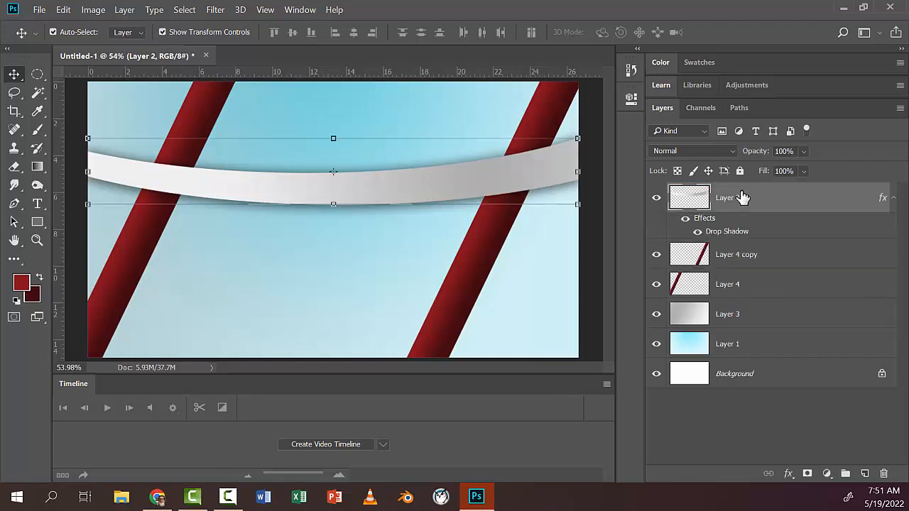
Step: Merge the two red stripe layers, Layer 4 copy and Layer 4, into a single layer
left_click(739, 260)
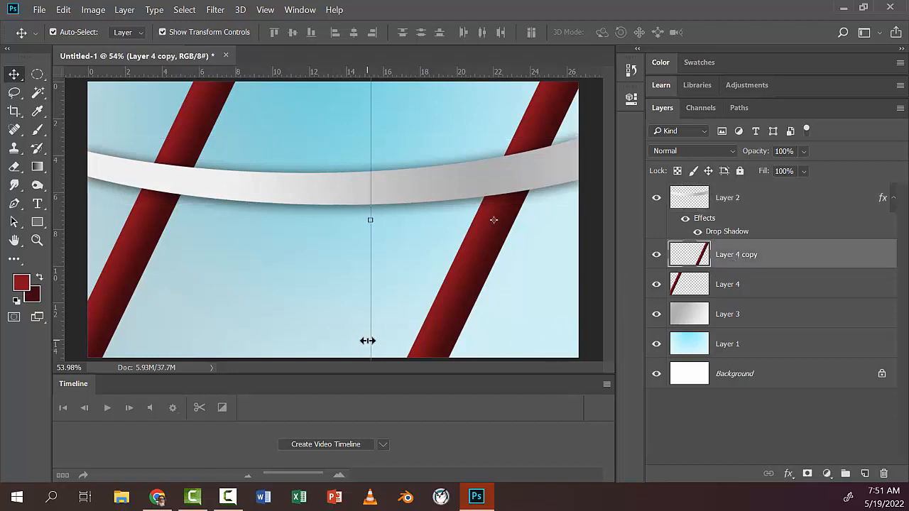
left_click(705, 284, "shift")
right_click(754, 262)
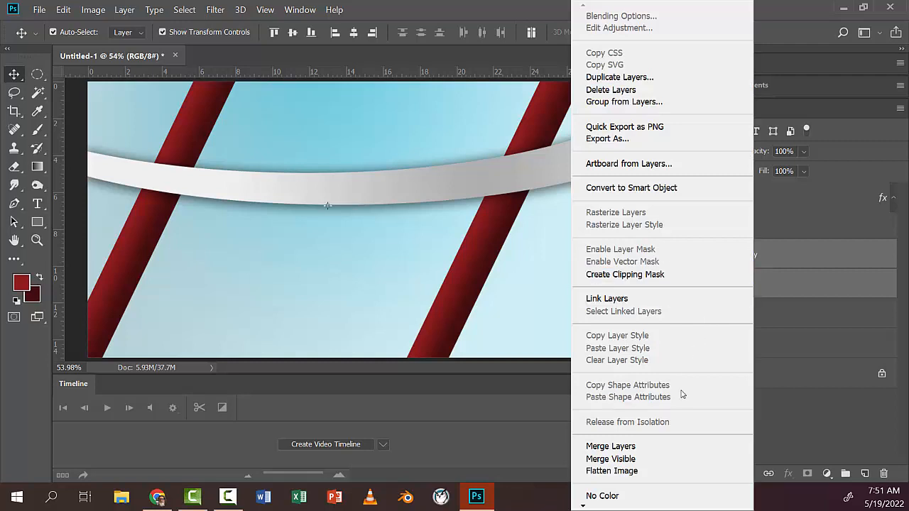
left_click(662, 446)
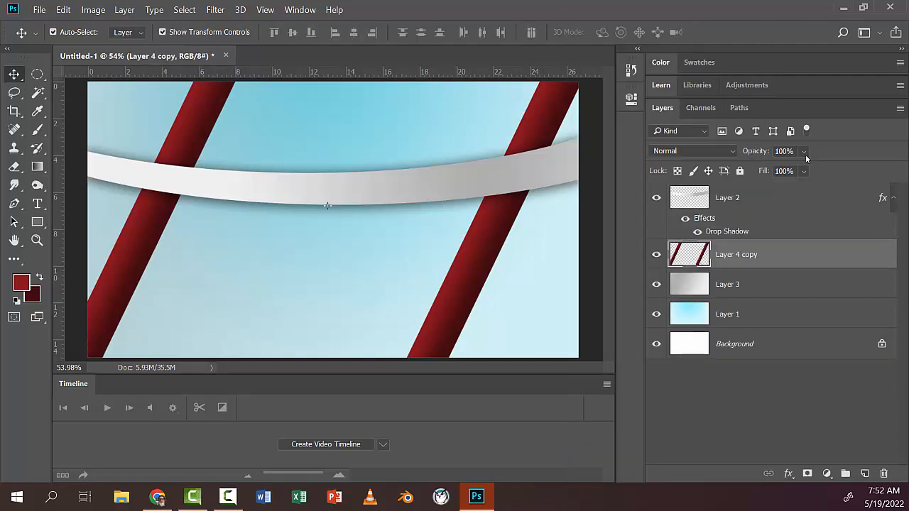
Step: Lower the merged stripe layer's opacity to 52% and move it above Layer 2
left_click(804, 153)
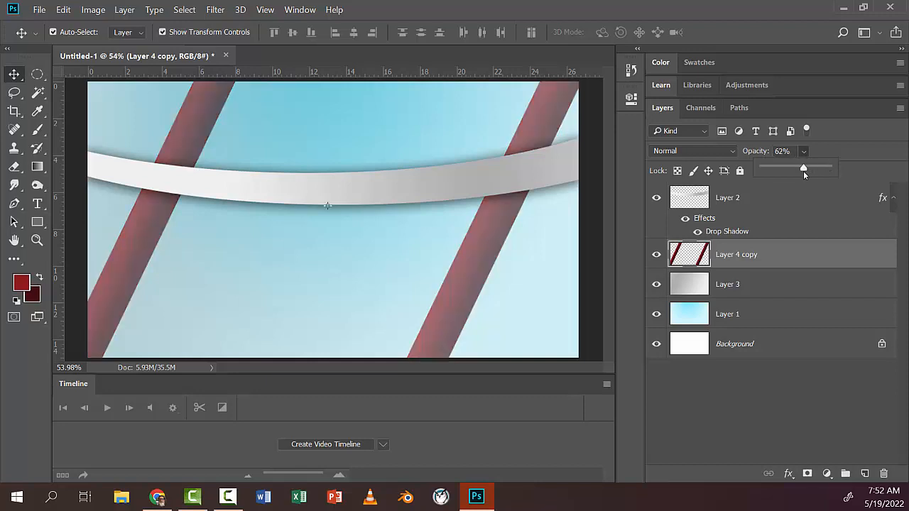
left_click_drag(799, 171, 797, 171)
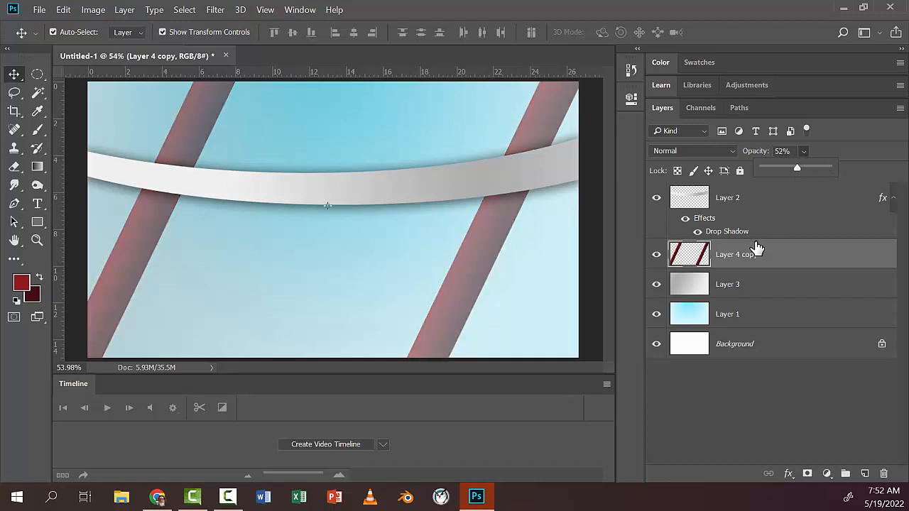
left_click_drag(755, 250, 751, 196)
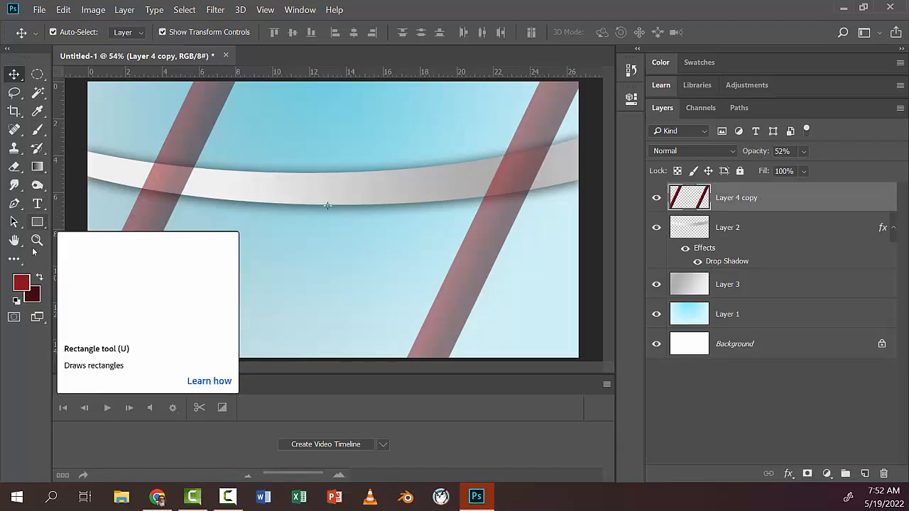
Step: Reset the foreground and background colors to default and add the two-line text "SBHS BALER MEDIA" / "PRESENTS" over the curved band
left_click(16, 300)
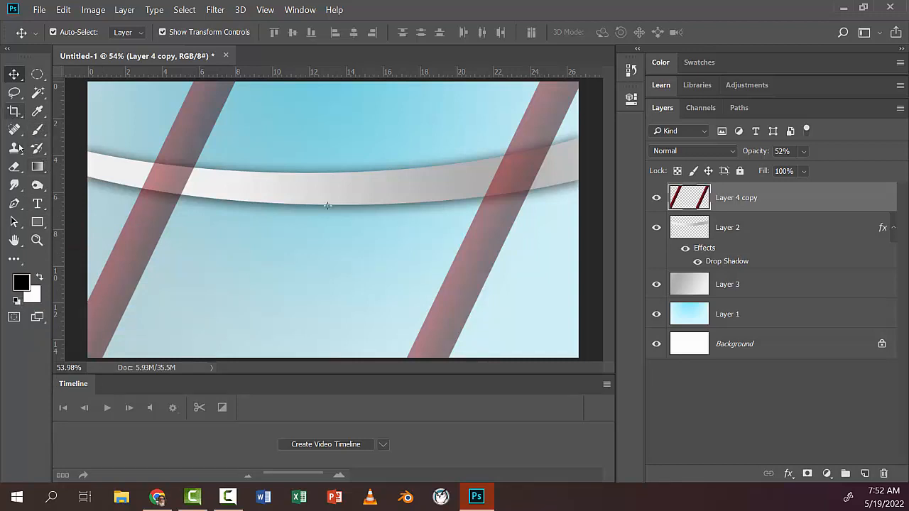
left_click(37, 204)
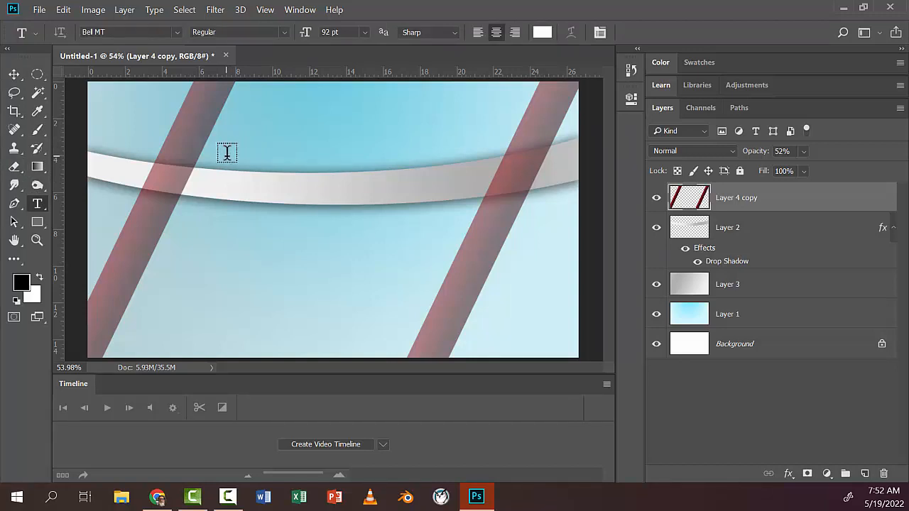
left_click(229, 153)
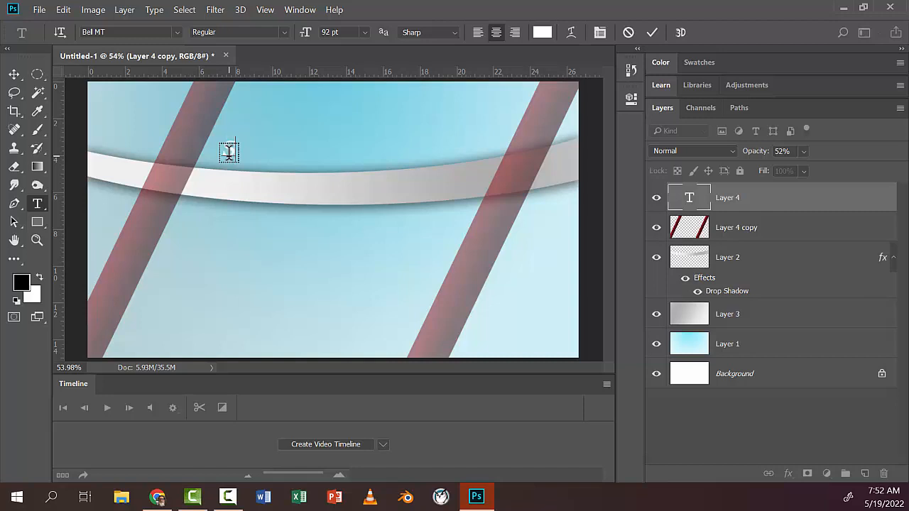
type("BHS")
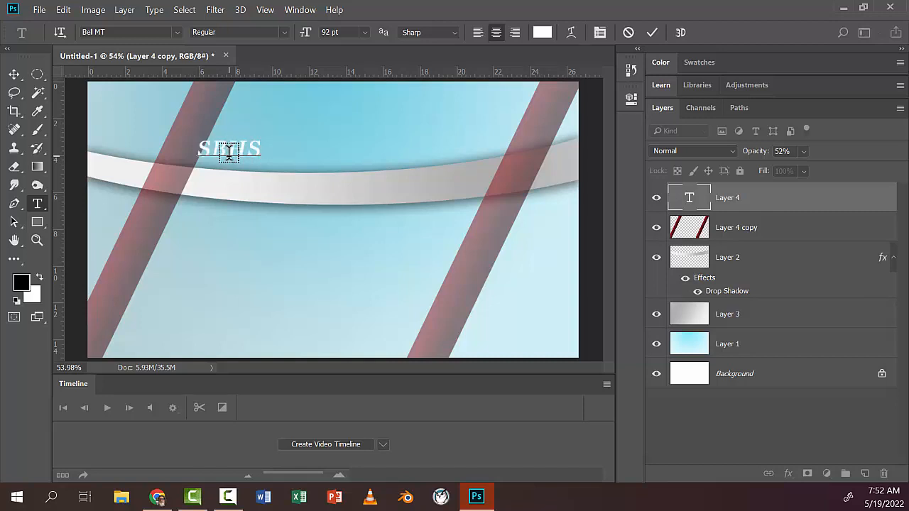
type(" BALER")
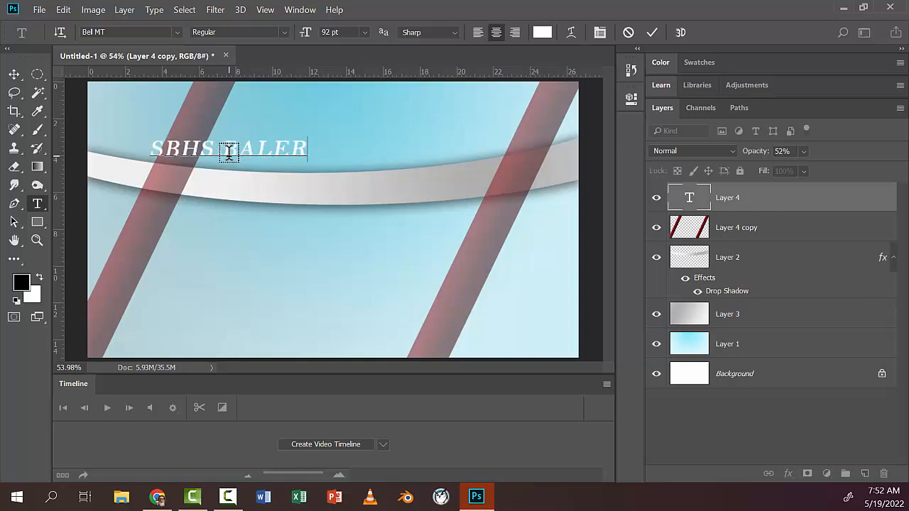
type(" PR ES")
key("BackSpace")
key("BackSpace")
key("BackSpace")
key("BackSpace")
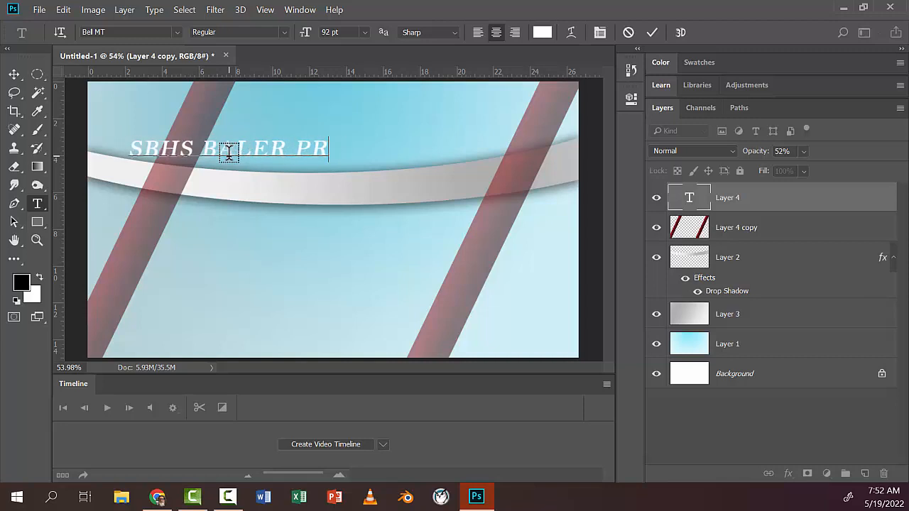
type("MEDIA")
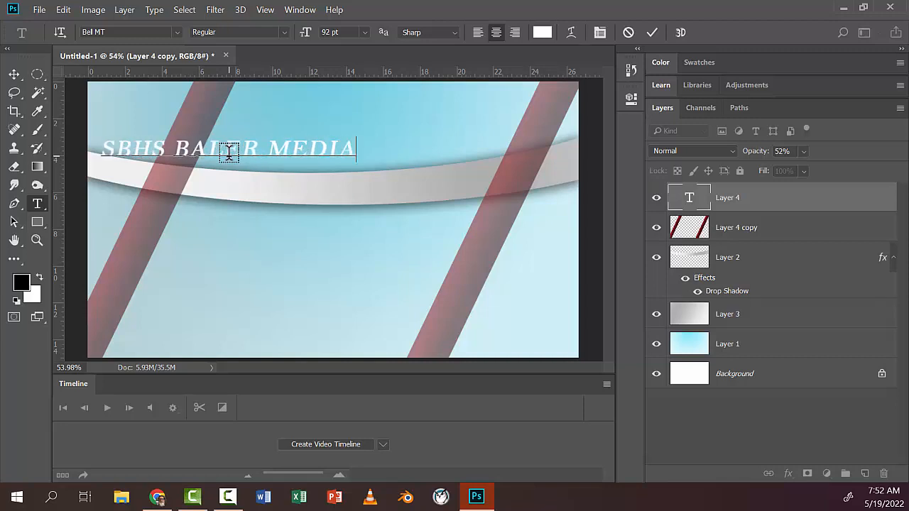
key("Return")
type("PRESENTS")
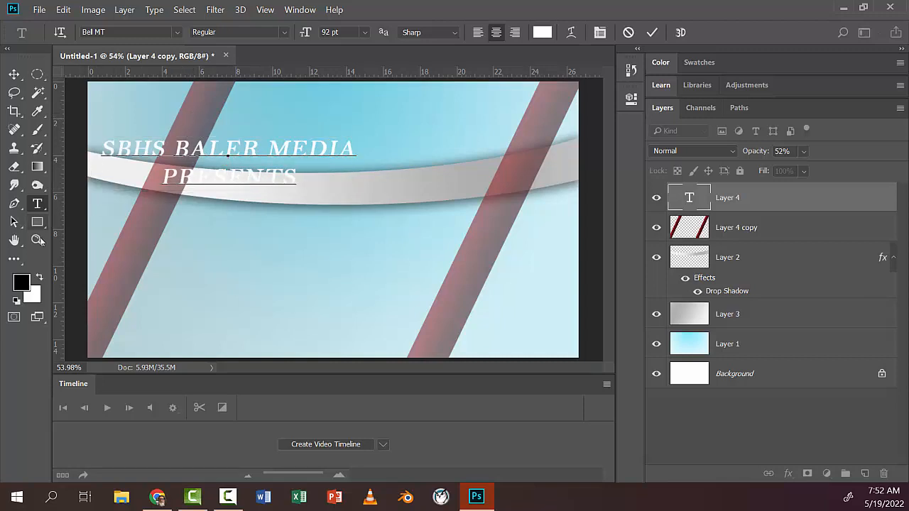
Step: Change the font of the whole "SBHS BALER MEDIA PRESENTS" text to Impact
left_click(37, 240)
left_click_drag(108, 122, 155, 128)
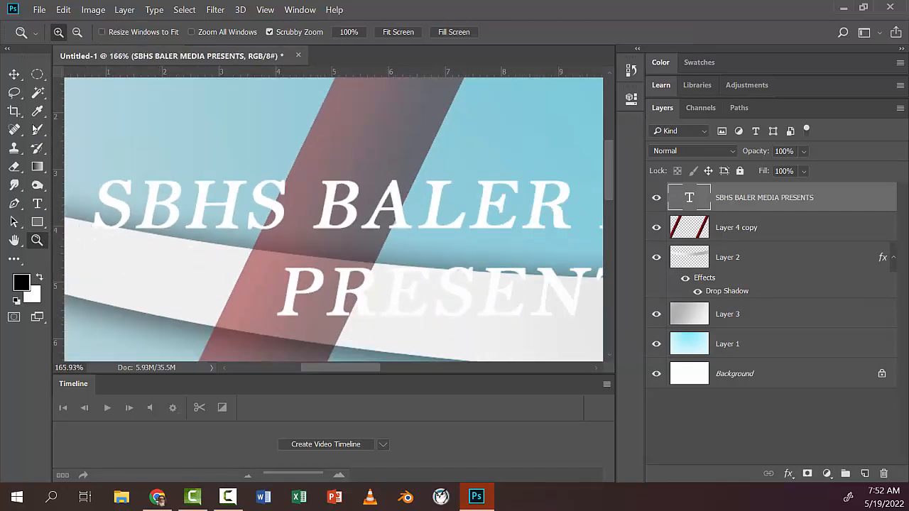
left_click(39, 205)
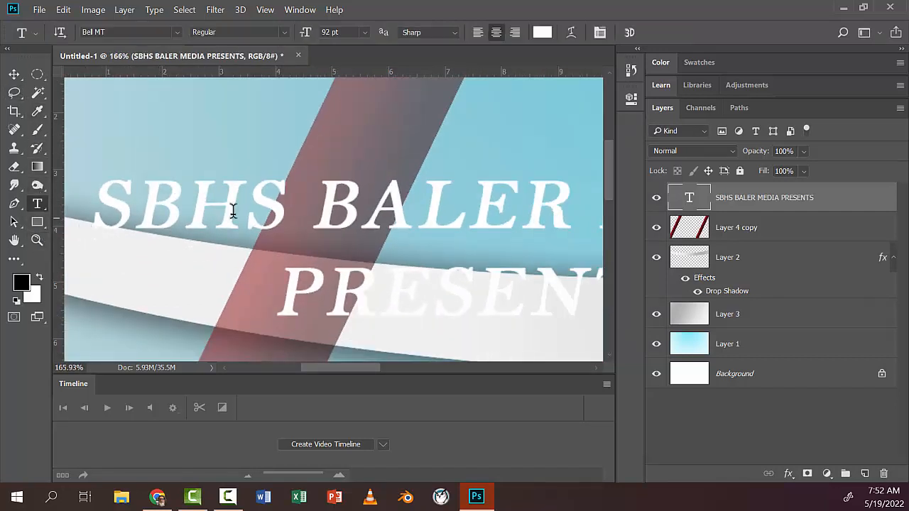
left_click(254, 207)
key("ctrl+a")
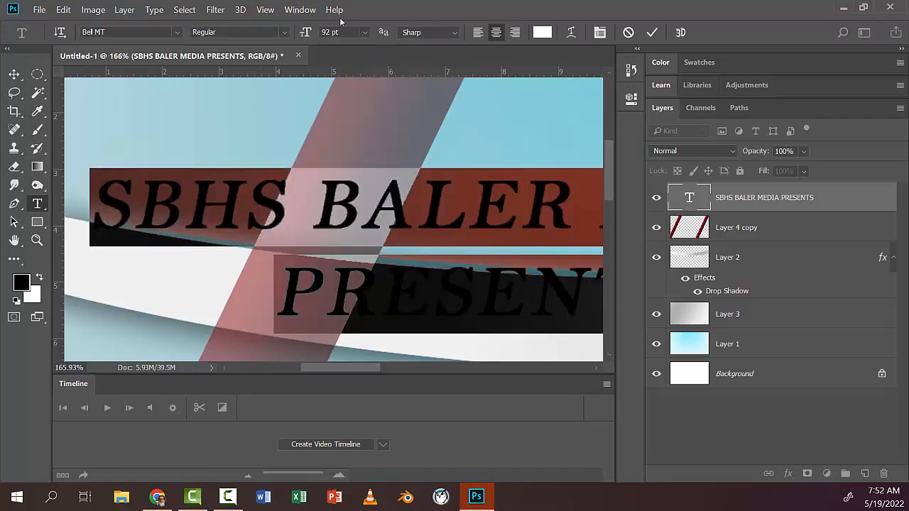
left_click(176, 32)
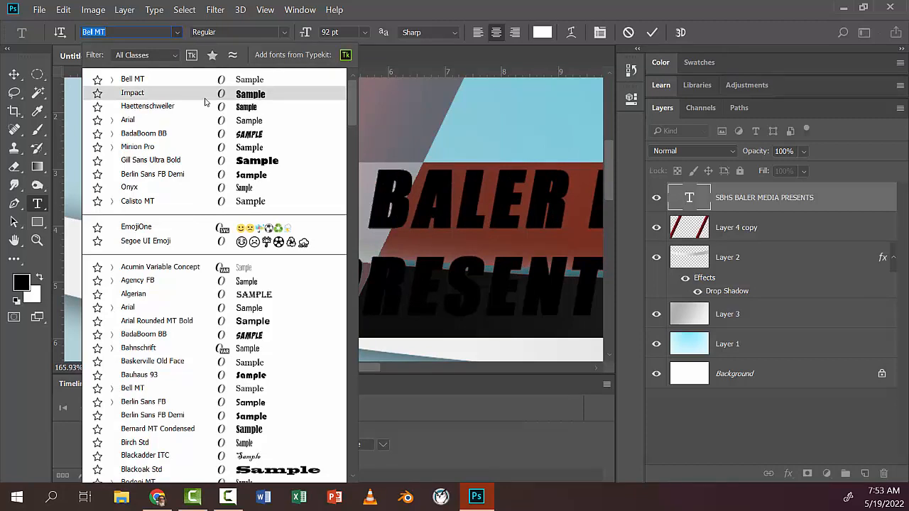
left_click(204, 101)
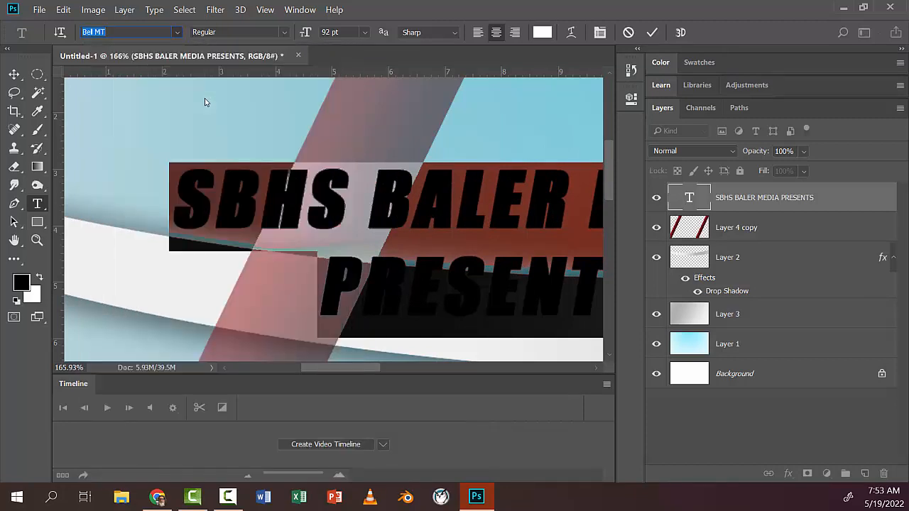
left_click(15, 242)
double_click(14, 241)
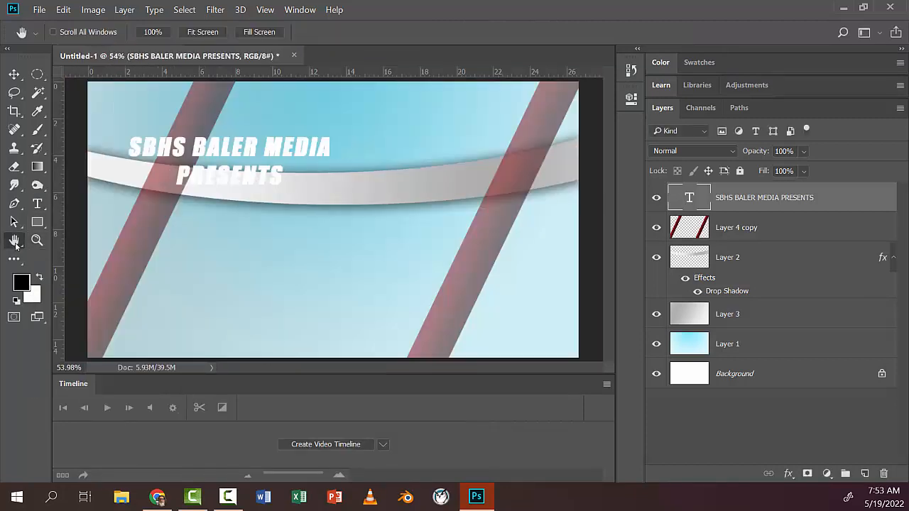
Step: Move the title text to the middle of the canvas, scale it to 125.78%, and apply the transformation
left_click(14, 74)
left_click_drag(218, 158, 308, 201)
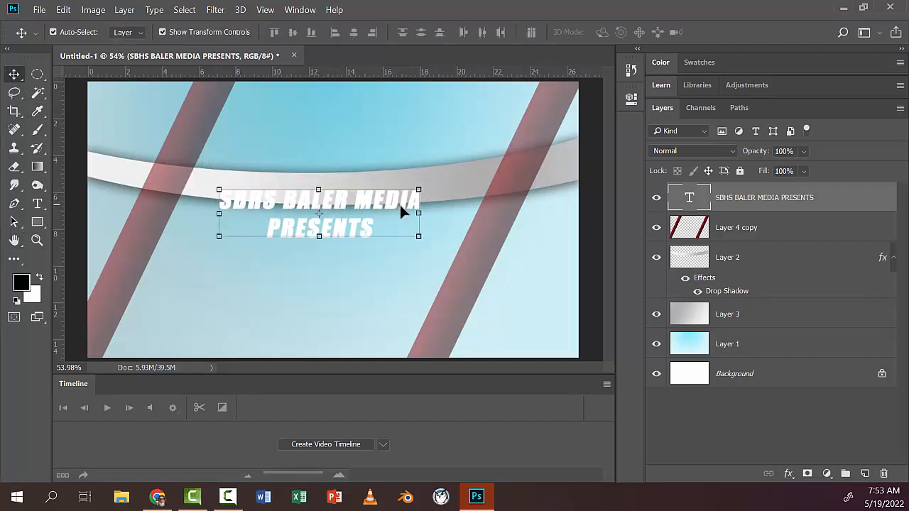
mouse_move(421, 190)
left_mouse_down()
mouse_move(470, 175)
mouse_move(411, 195)
left_mouse_up()
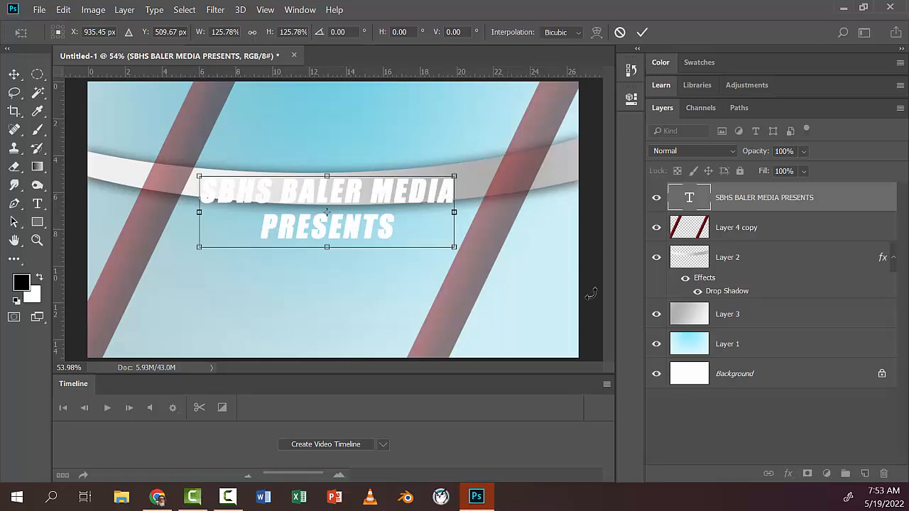
left_click(14, 76)
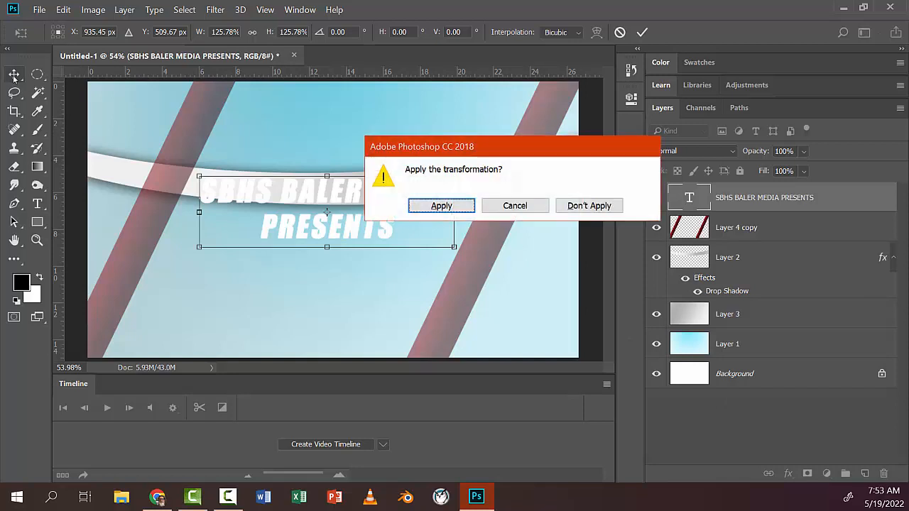
left_click(430, 204)
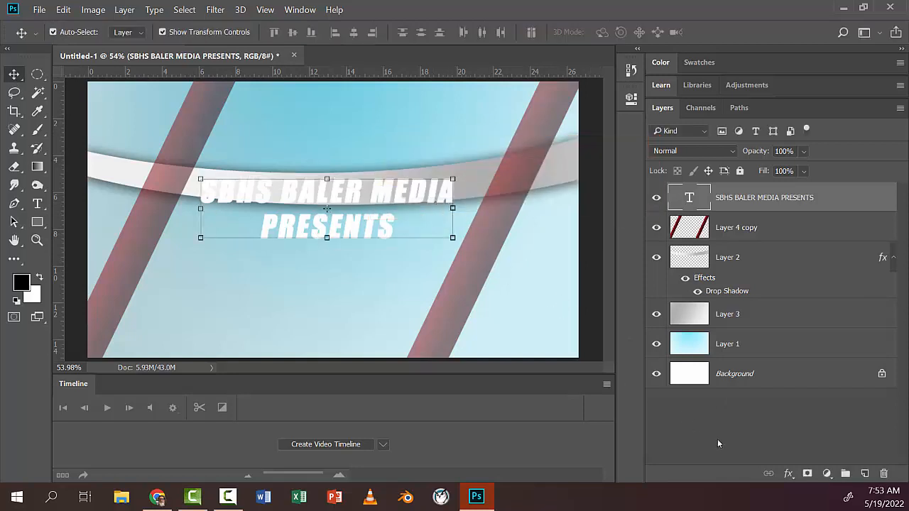
Step: Add a Drop Shadow to the title text with 100% opacity, 14 px distance, 13% spread and 16 px size
left_click(786, 475)
left_click(796, 468)
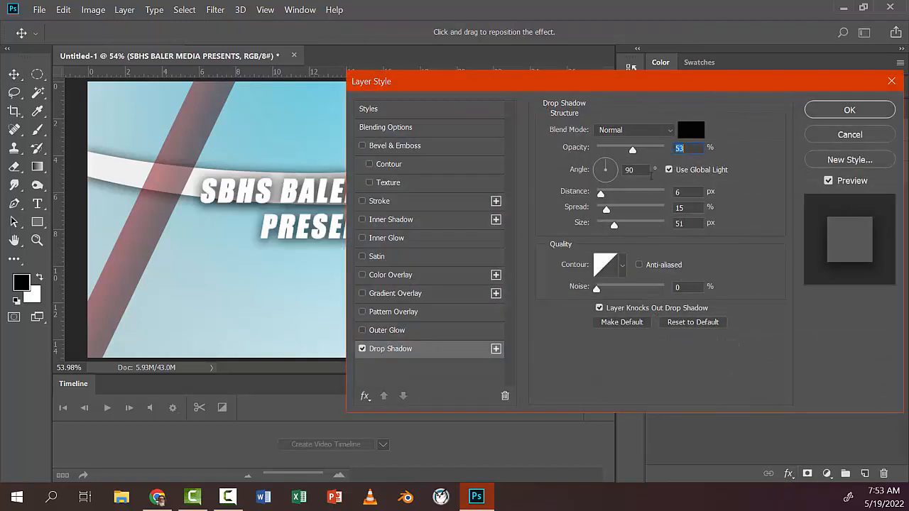
left_click_drag(614, 227, 606, 196)
left_click(605, 226)
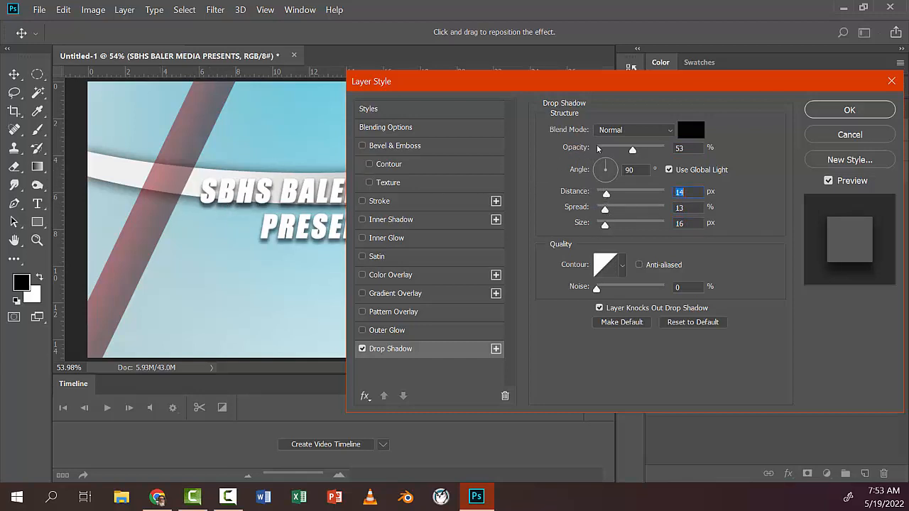
left_click_drag(633, 151, 667, 149)
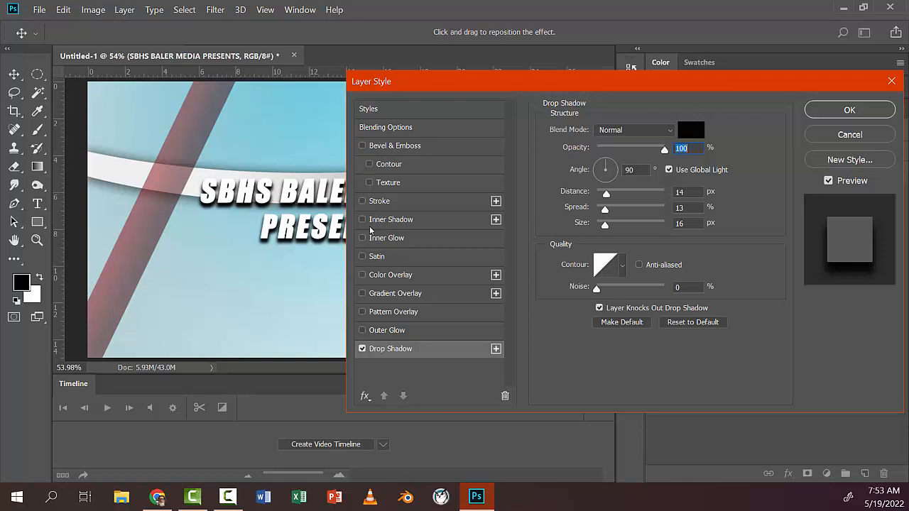
Step: Add Bevel & Emboss with Contour but without Texture to the title text, and set its depth to 448%
left_click(394, 145)
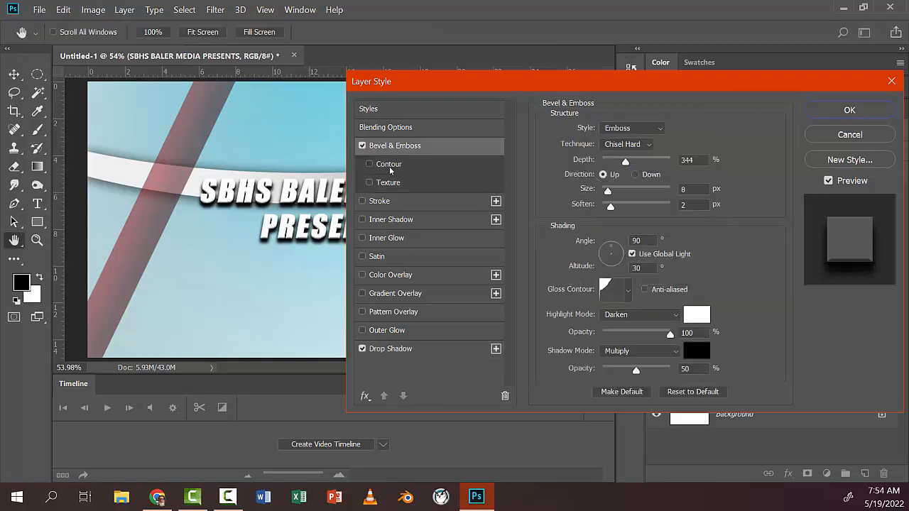
left_click(390, 164)
left_click(370, 182)
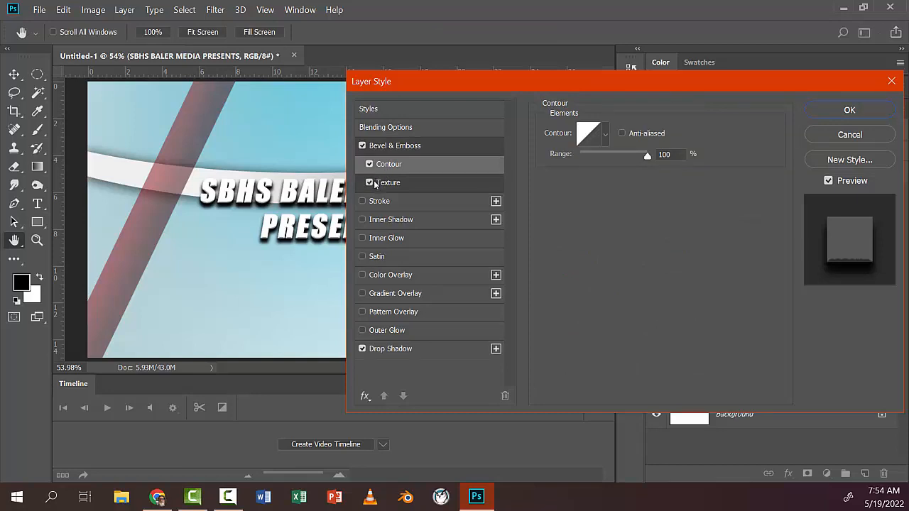
left_click(406, 184)
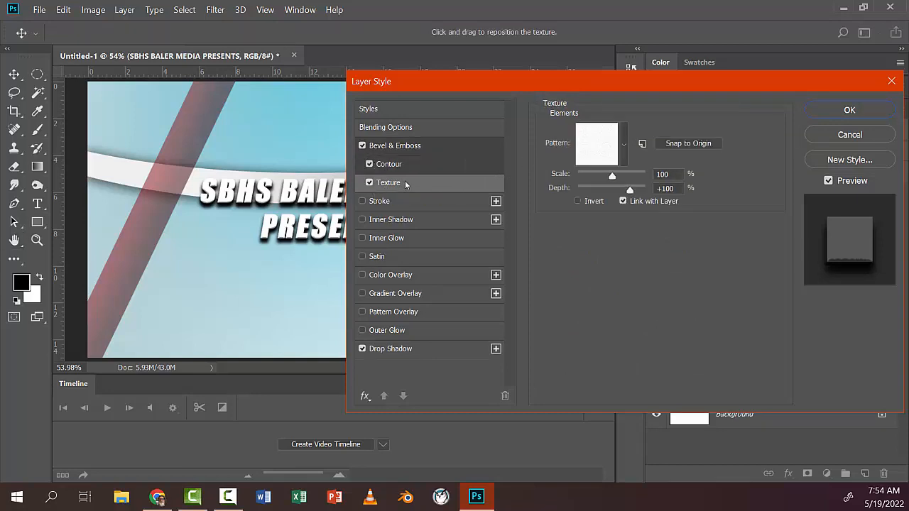
left_click(403, 165)
left_click(370, 183)
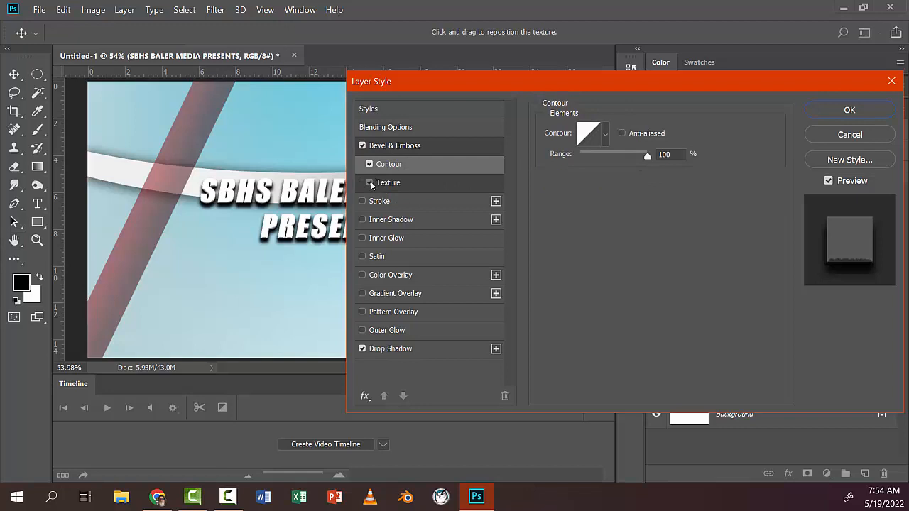
left_click(399, 147)
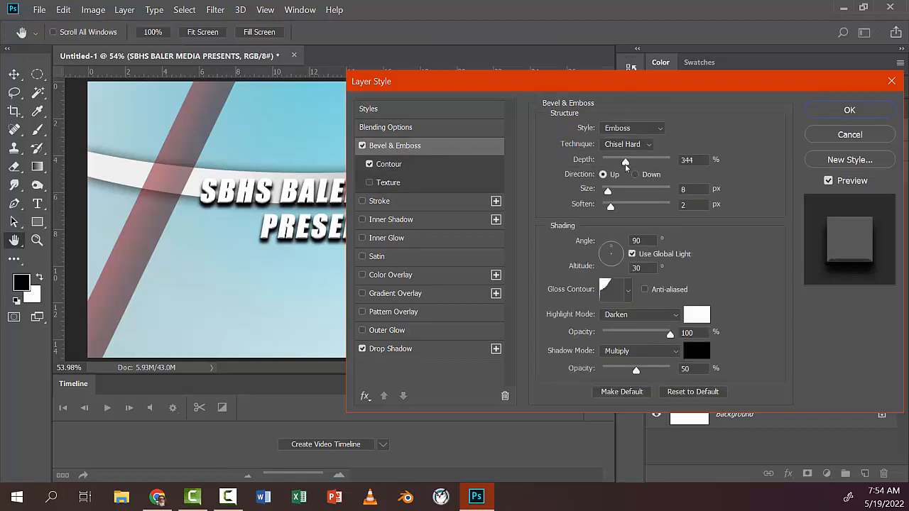
left_click_drag(627, 163, 635, 163)
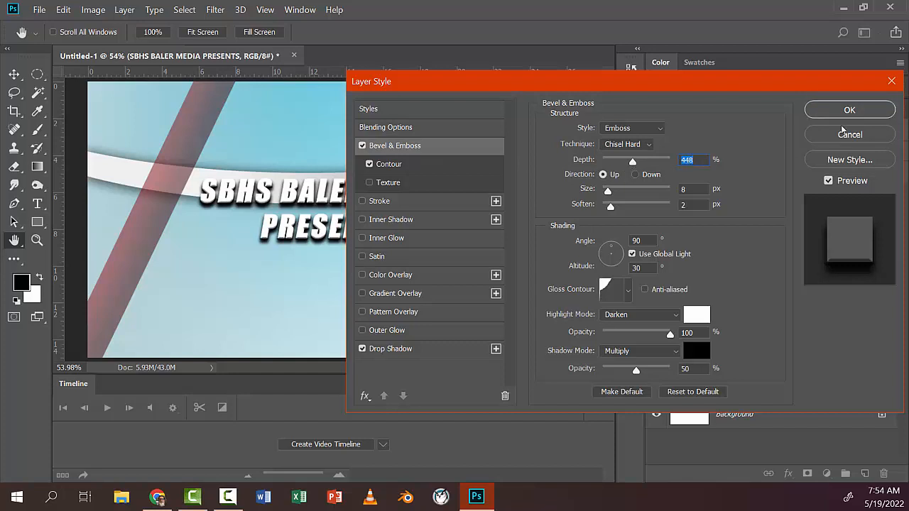
left_click(378, 259)
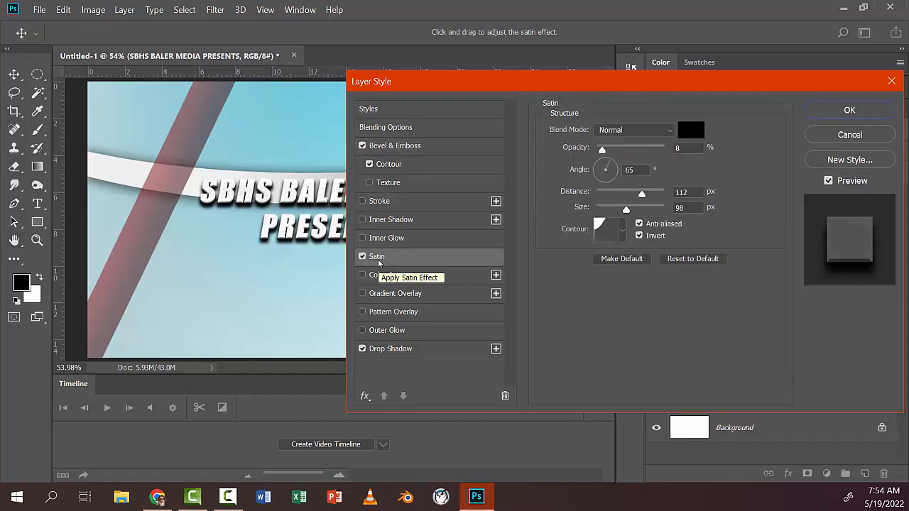
mouse_move(601, 151)
left_mouse_down()
mouse_move(641, 152)
mouse_move(572, 149)
left_mouse_up()
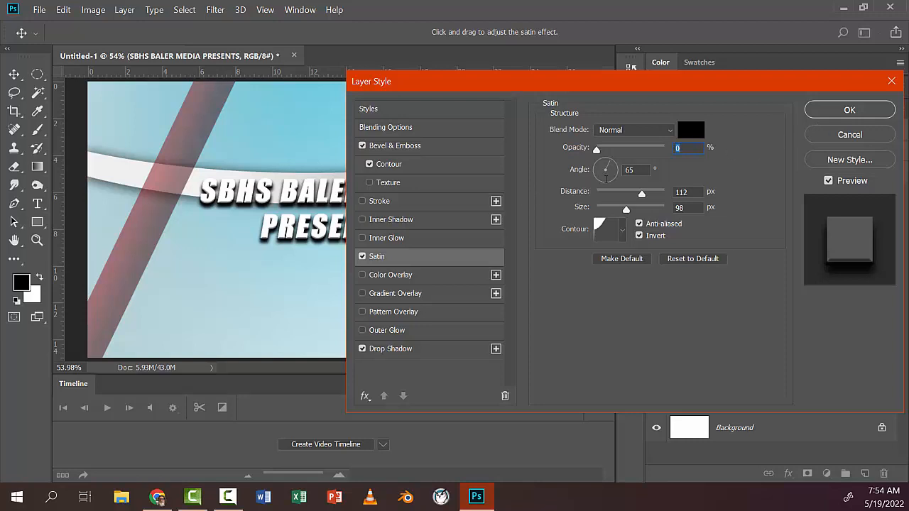
left_click(362, 257)
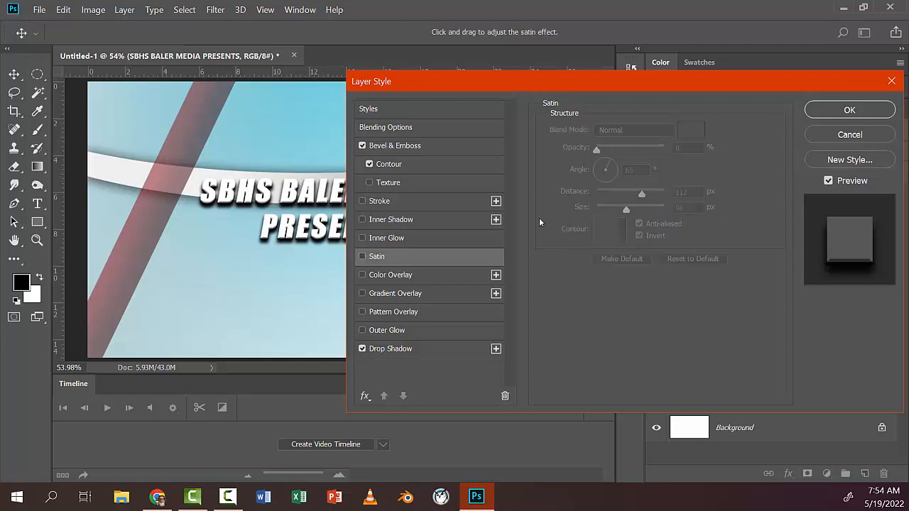
Step: Confirm the title's layer style and add Satin to the curved grey band with 23% opacity, 138 px distance and 92 px size
left_click(865, 111)
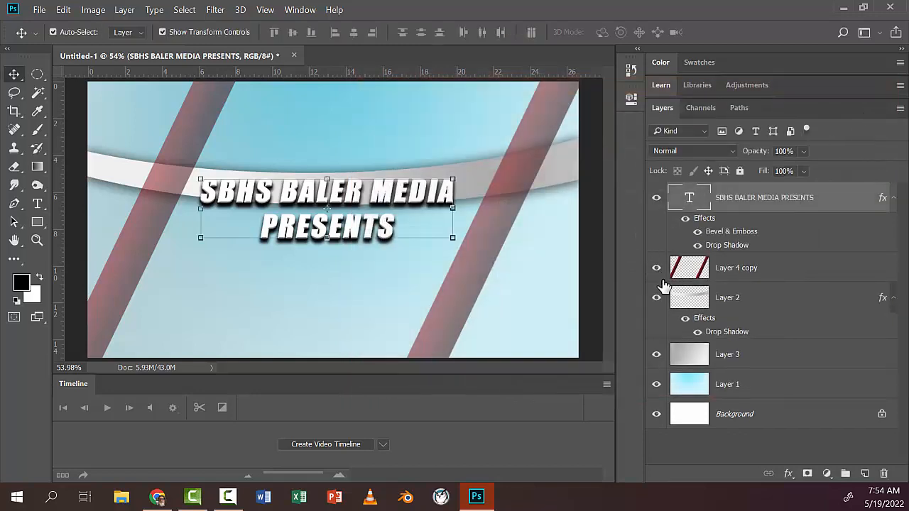
left_click(694, 298)
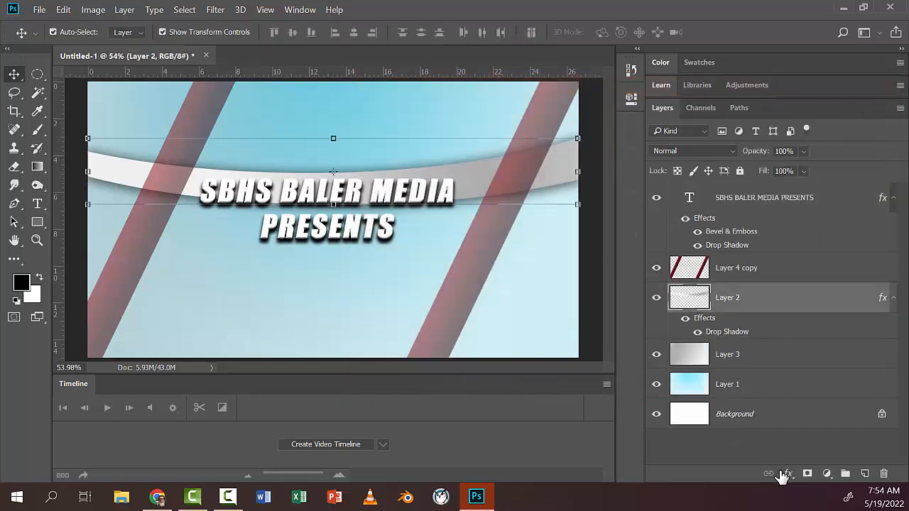
double_click(701, 318)
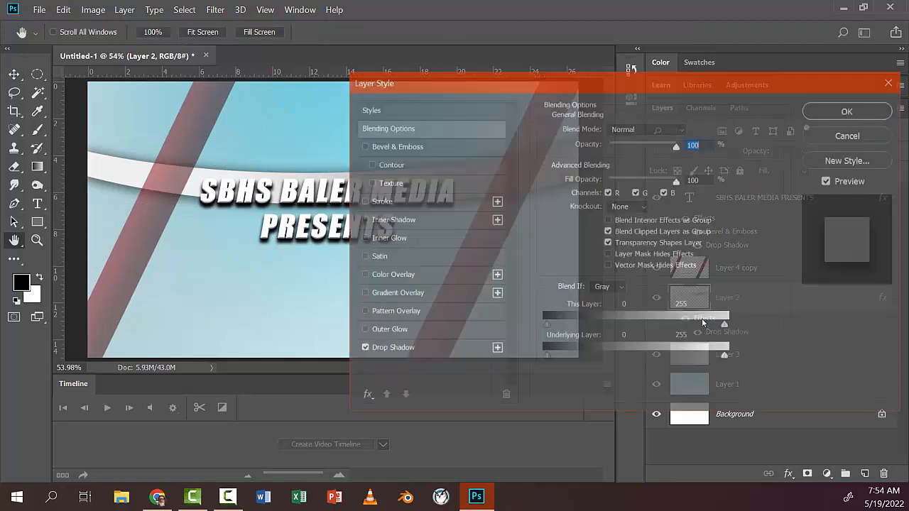
left_click(362, 256)
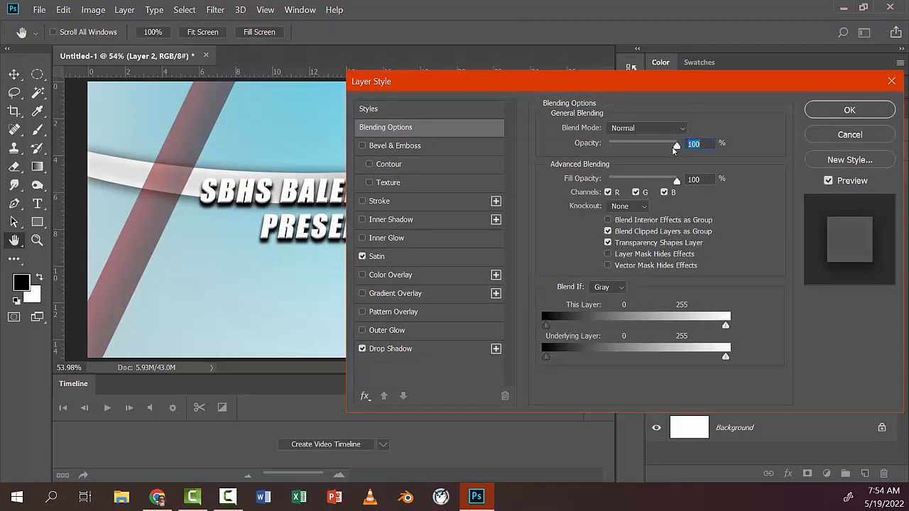
left_click(389, 257)
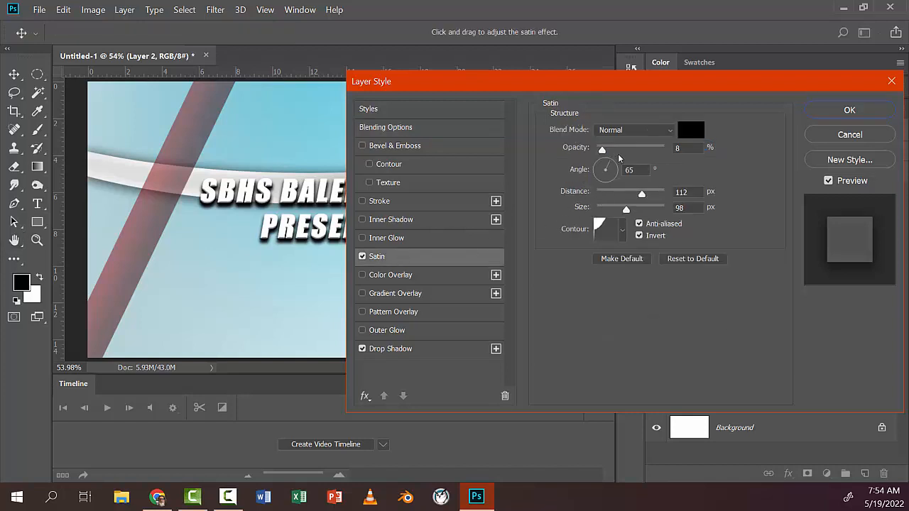
left_click_drag(604, 153, 612, 150)
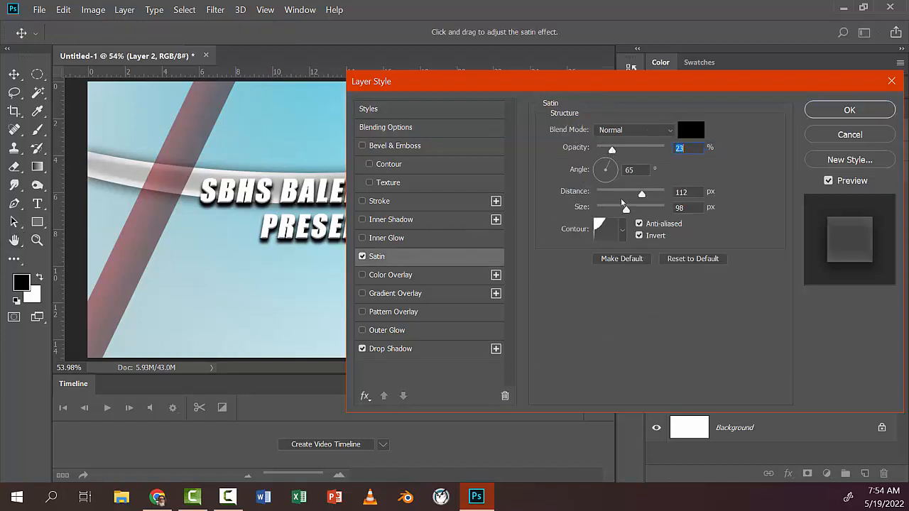
left_click_drag(641, 195, 646, 195)
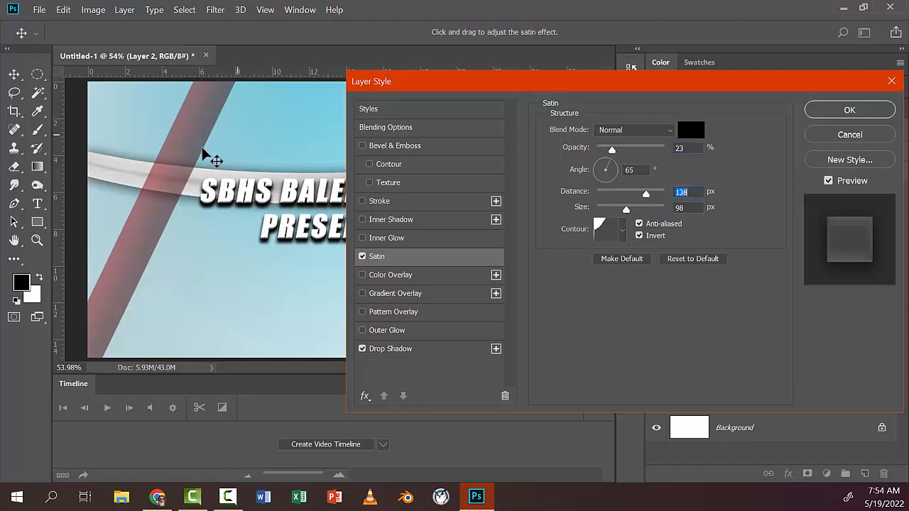
left_click_drag(625, 212, 625, 210)
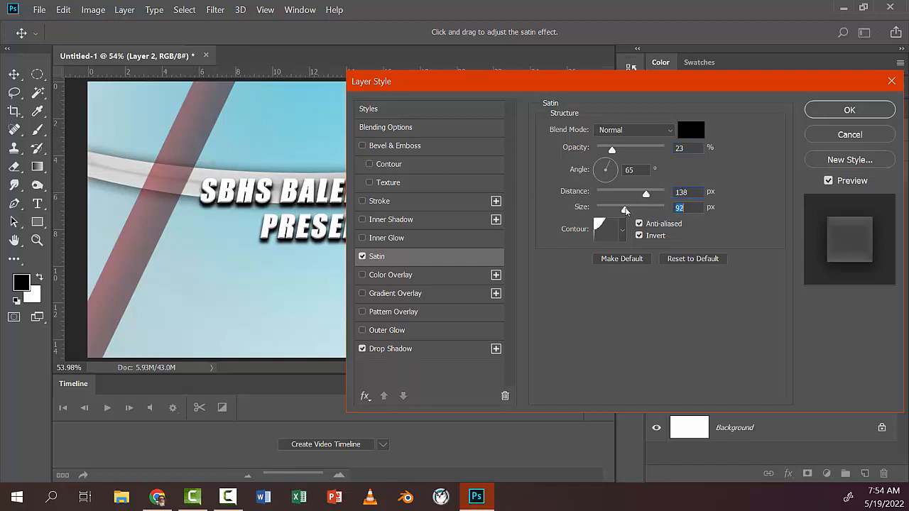
left_click(829, 110)
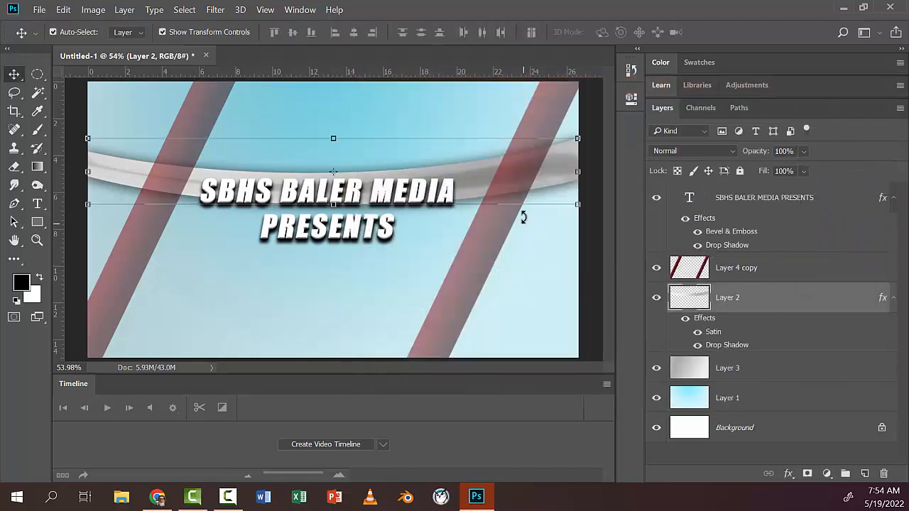
Step: Move the grey band below the title and transform it with a 6.49° rotation, 107.50% width and slightly reduced height
left_click_drag(477, 187, 480, 292)
key("ctrl+t")
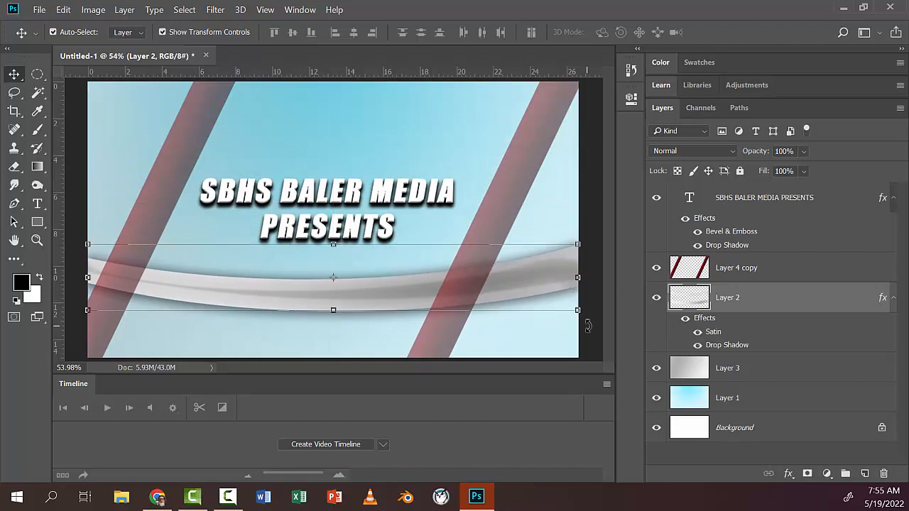
left_click_drag(561, 316, 570, 356)
left_click_drag(575, 309, 613, 314)
mouse_move(482, 311)
left_mouse_down()
mouse_move(468, 313)
mouse_move(478, 317)
left_mouse_up()
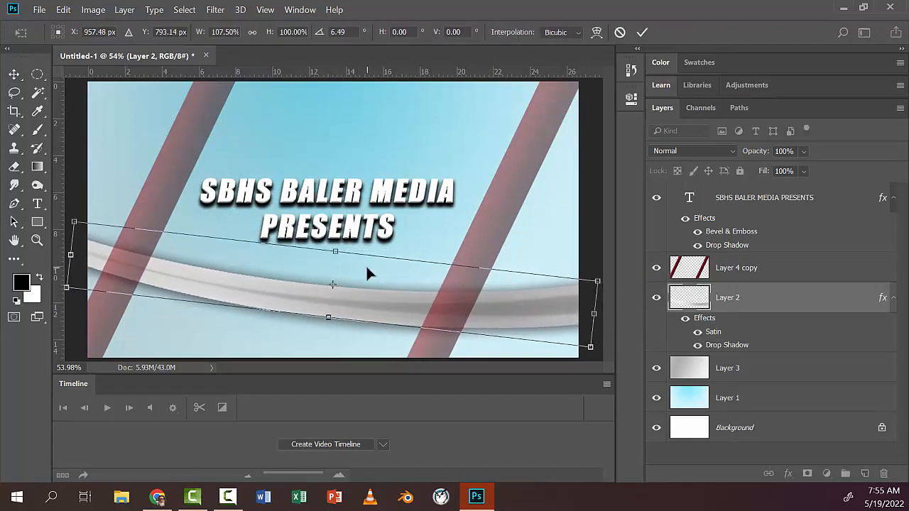
left_click_drag(331, 250, 331, 265)
key("Return")
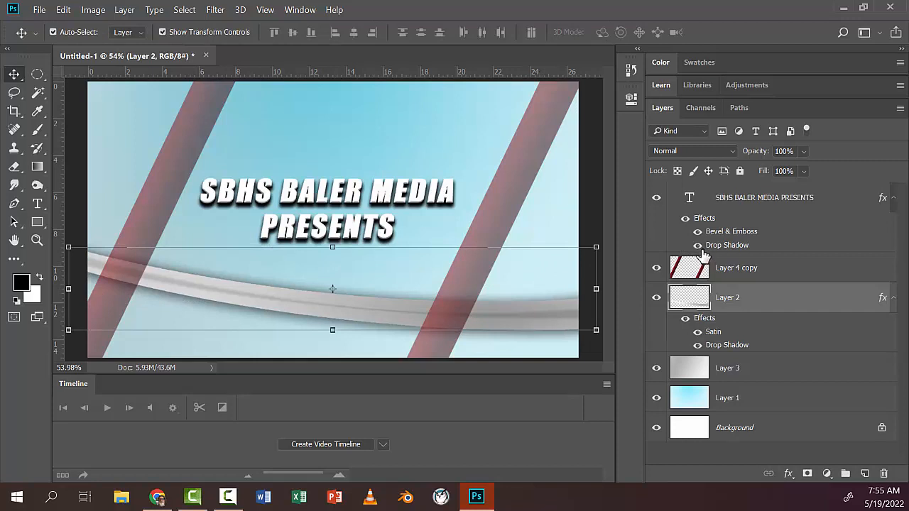
Step: Duplicate the "SBHS BALER MEDIA PRESENTS" text layer and hide the original
left_click(700, 210)
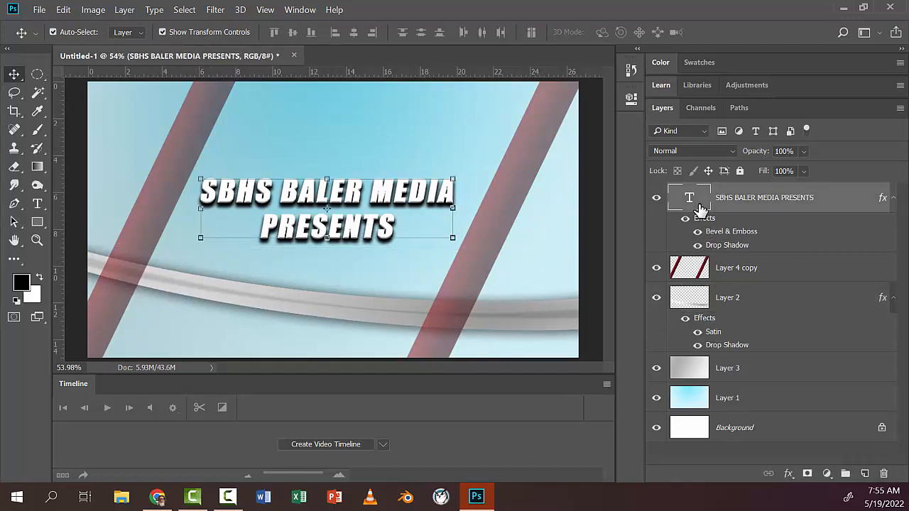
left_click_drag(700, 210, 860, 471)
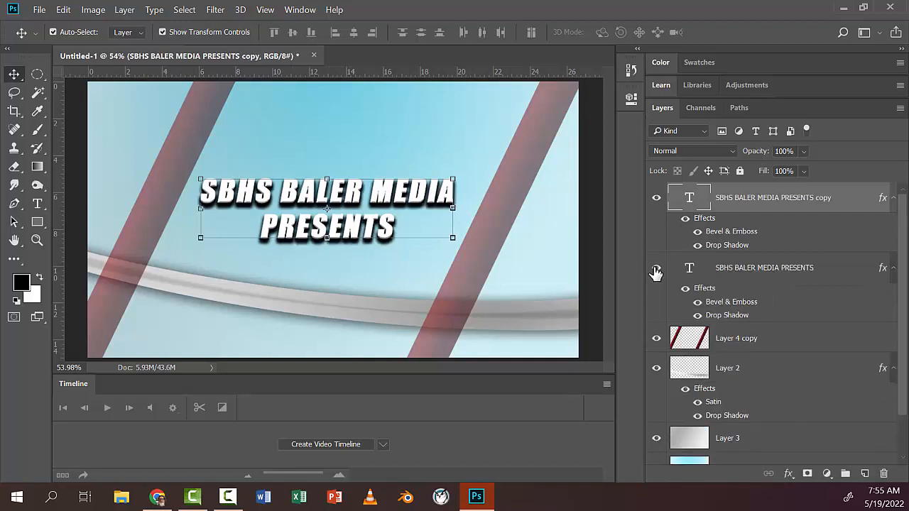
left_click(656, 268)
Step: Replace the whole text of the duplicated title with "FROM" on the first line and "STUDIO 205" on the second
left_click(38, 204)
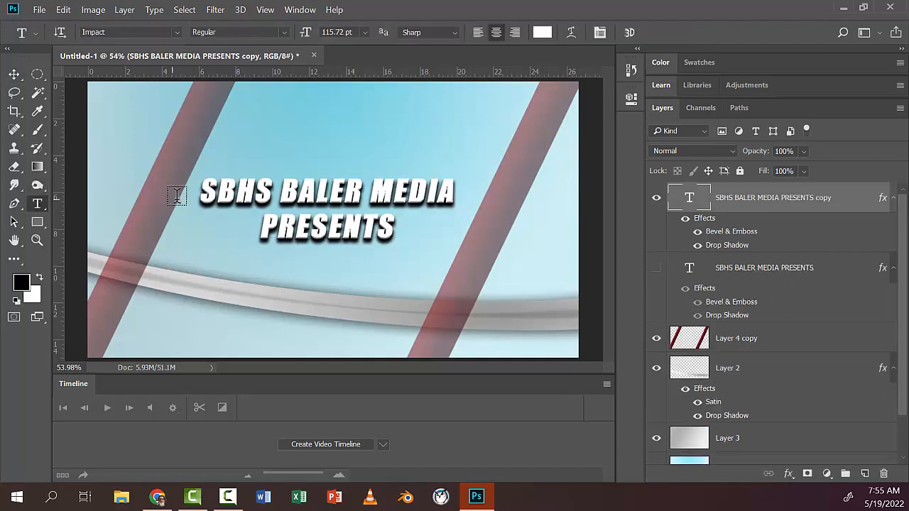
left_click(219, 201)
key("ctrl+a")
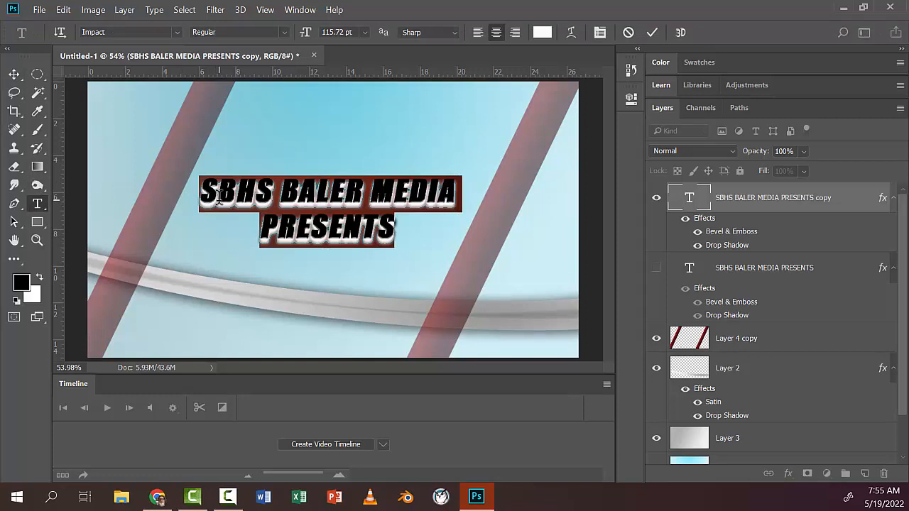
type("FROM")
key("Return")
type("ST")
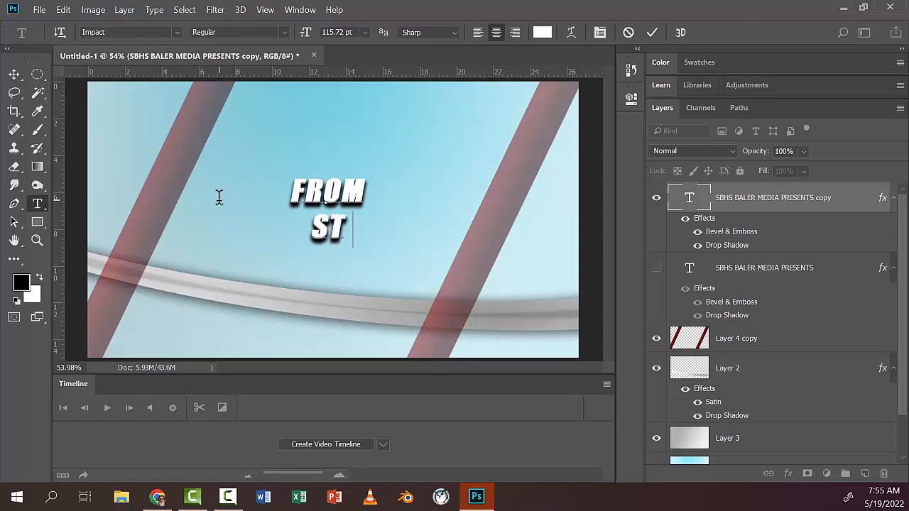
type("UDIO 20")
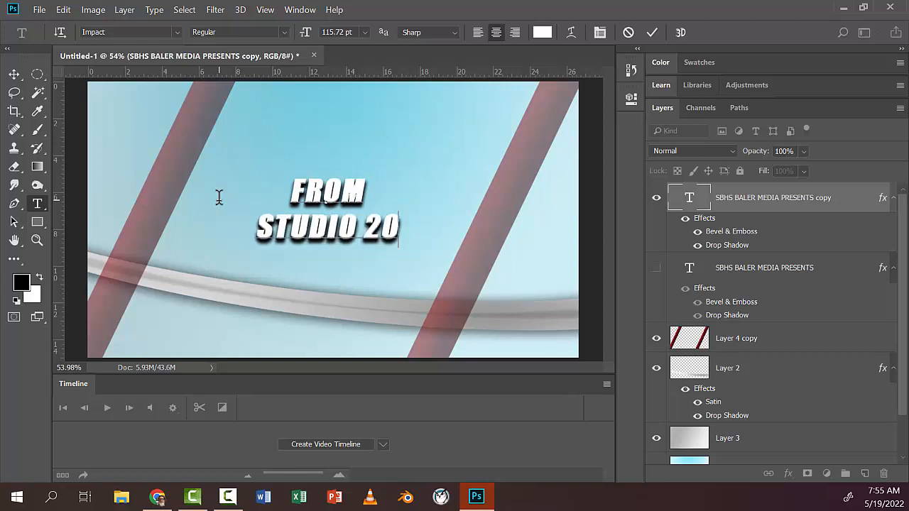
type("5")
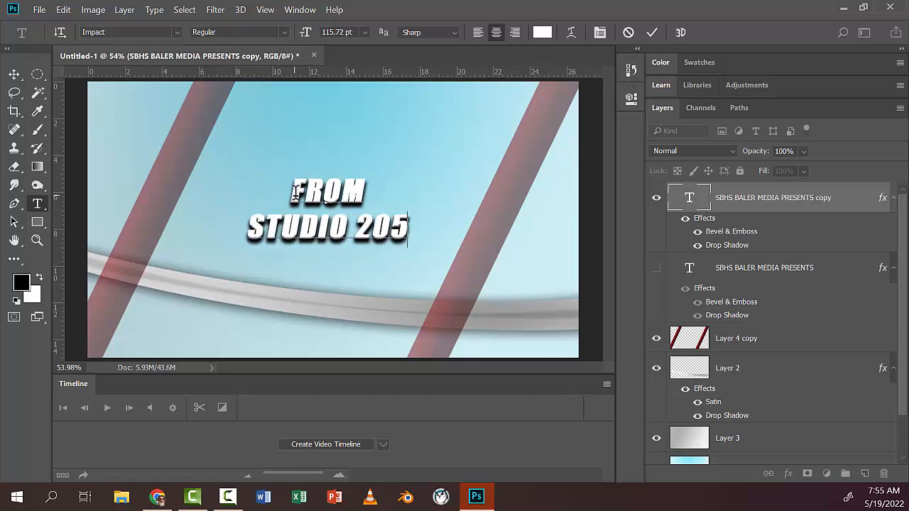
Step: Set the word "FROM" to 72 pt and move the two-line text slightly upward on the canvas
left_click_drag(291, 190, 376, 191)
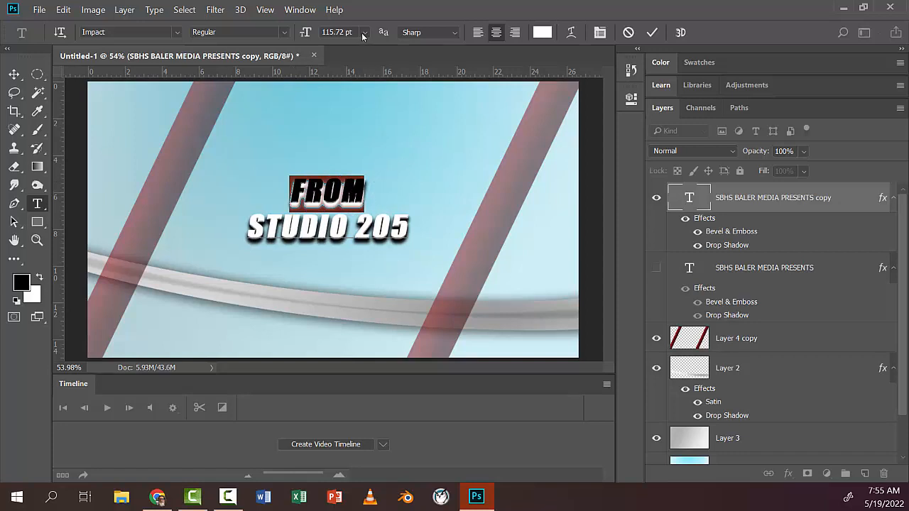
left_click(363, 37)
left_click(362, 217)
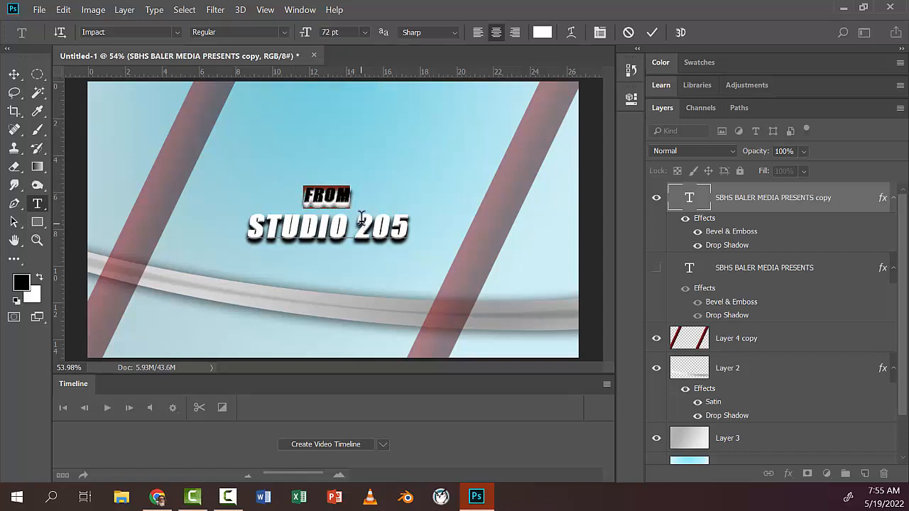
left_click(14, 74)
left_click_drag(300, 224, 302, 211)
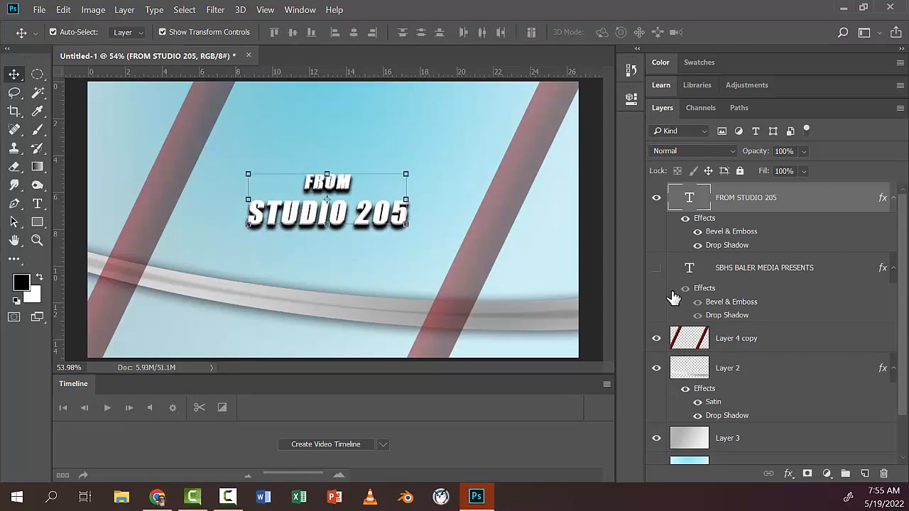
Step: Duplicate the "FROM STUDIO 205" text layer and hide the original
left_click_drag(695, 207, 860, 472)
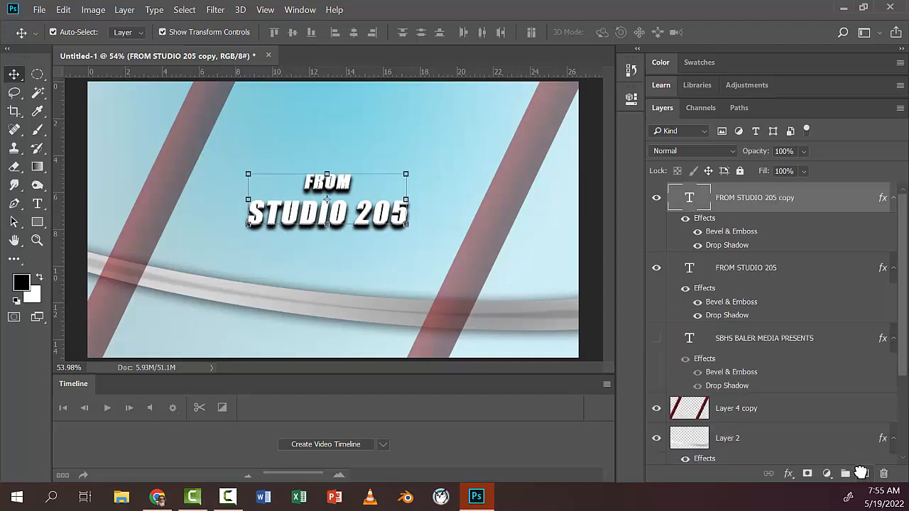
left_click(656, 268)
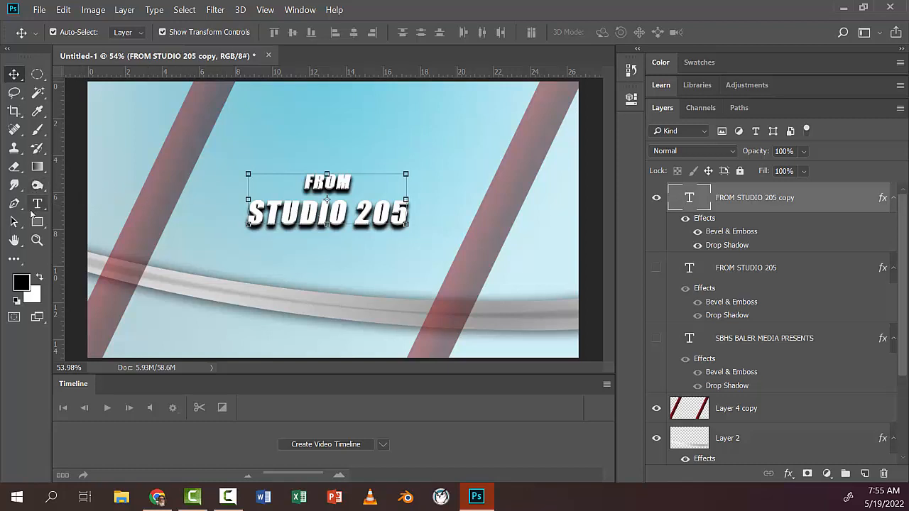
Step: Change the duplicated text to "THE" on the first line and "BALER BULLETIN" on the second, and commit the edit
left_click(38, 204)
key("ctrl+a")
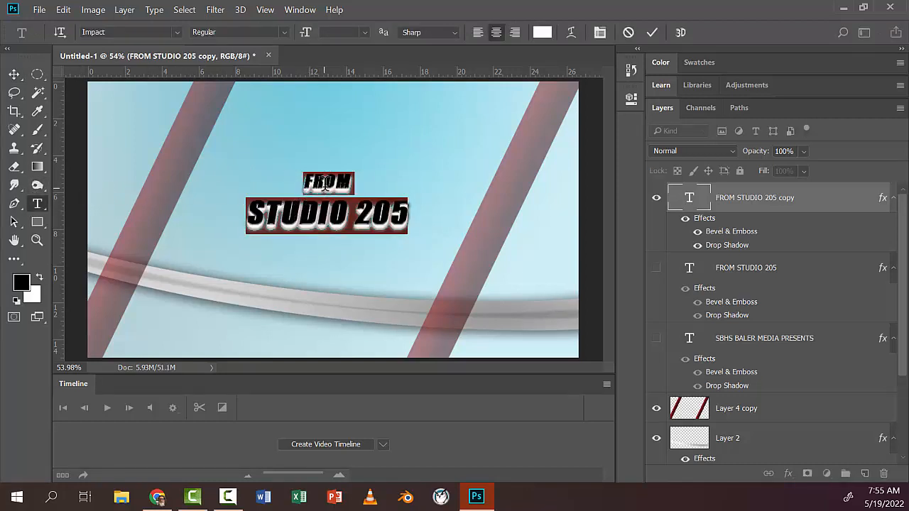
double_click(324, 183)
type("THE")
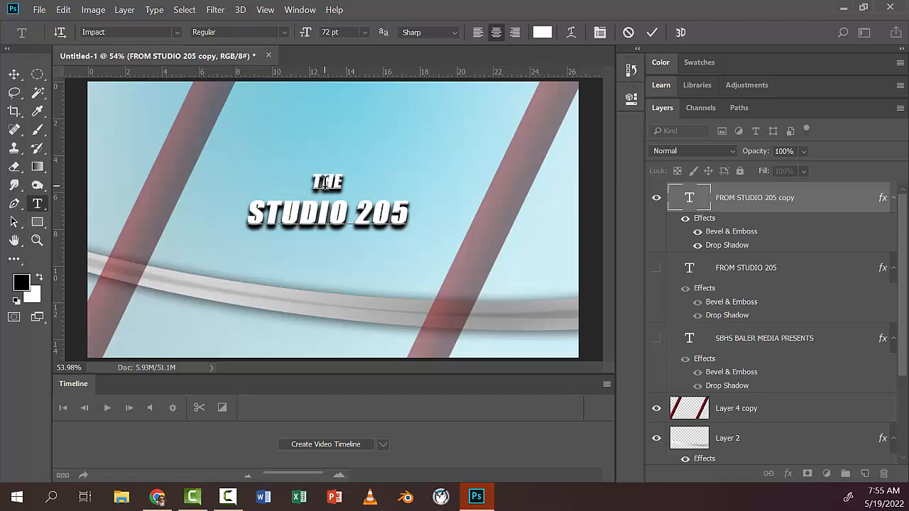
double_click(326, 208)
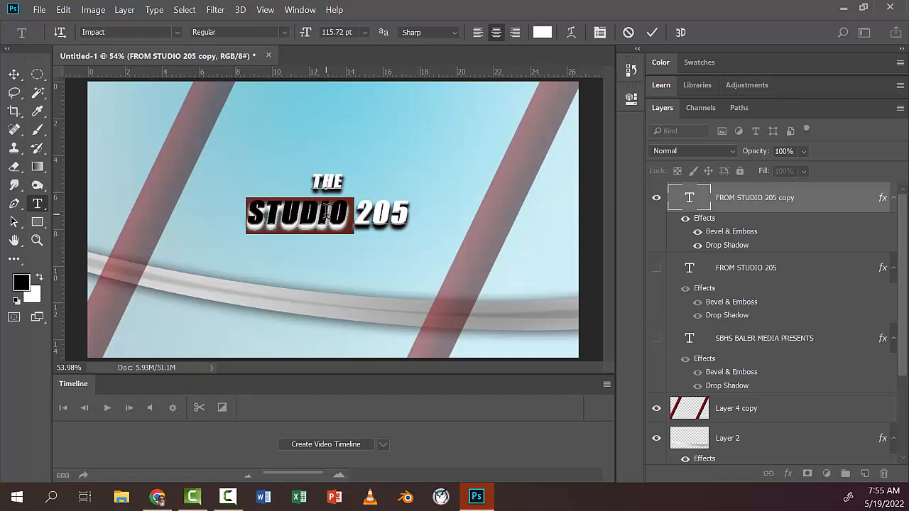
type("BALER BULLE")
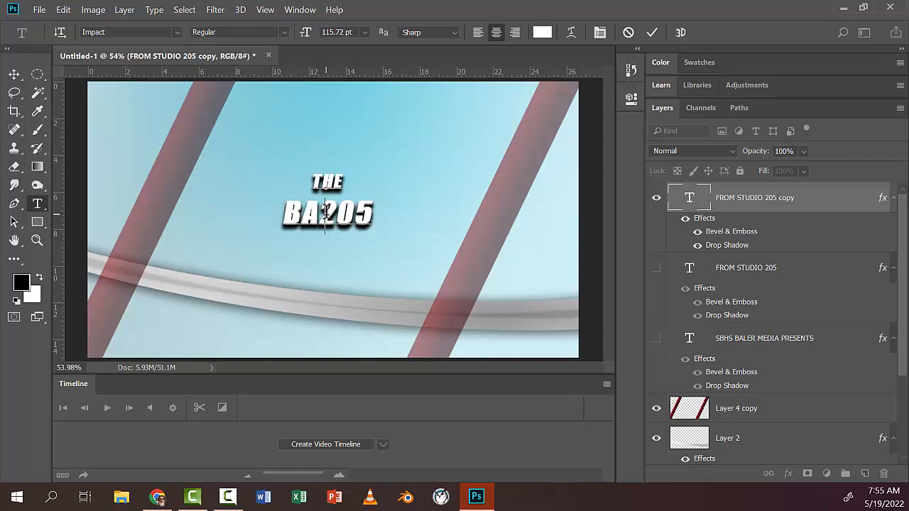
type("TIN")
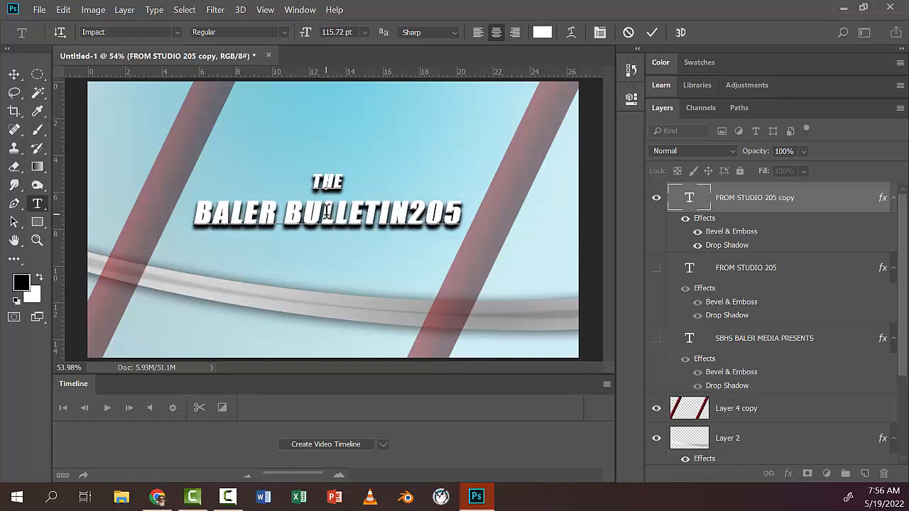
key("Delete")
key("Delete")
key("Delete")
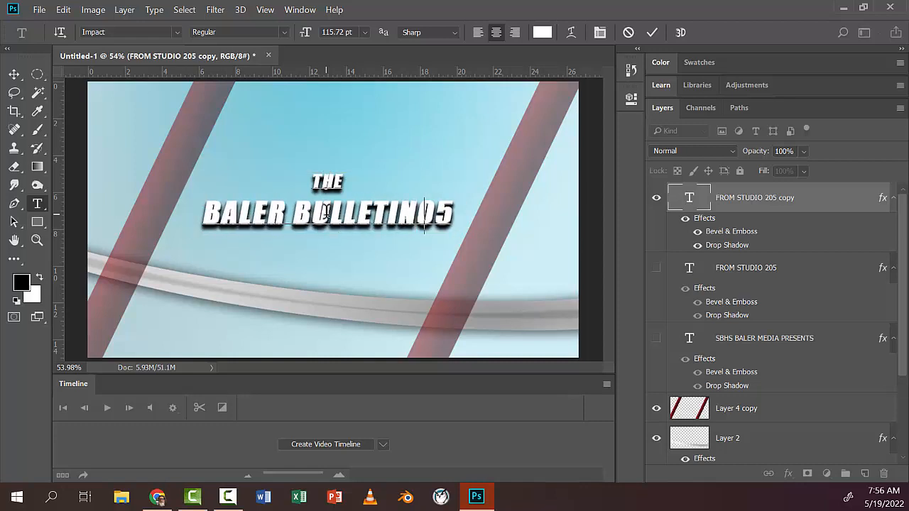
left_click(14, 73)
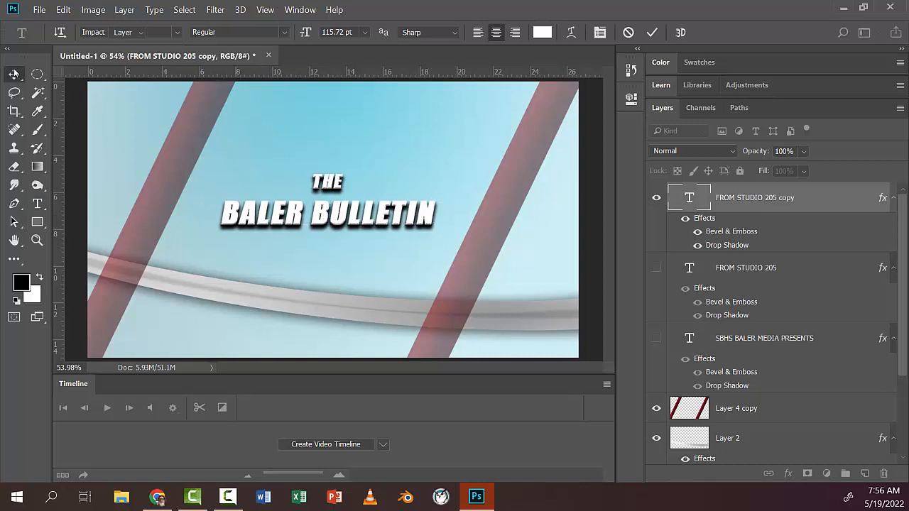
left_click(37, 204)
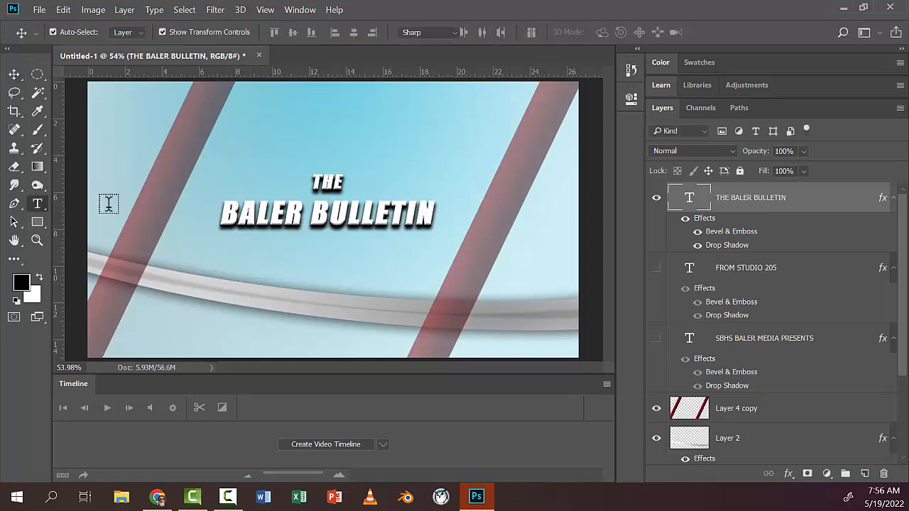
Step: Set the "BALER BULLETIN" line to 136 pt and move the two-line title slightly upward on the canvas
left_click(250, 211)
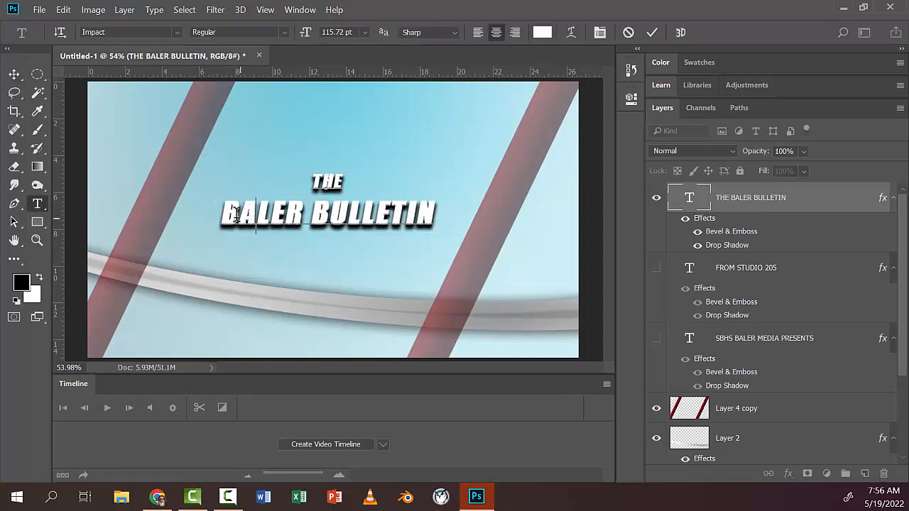
left_click_drag(220, 211, 448, 213)
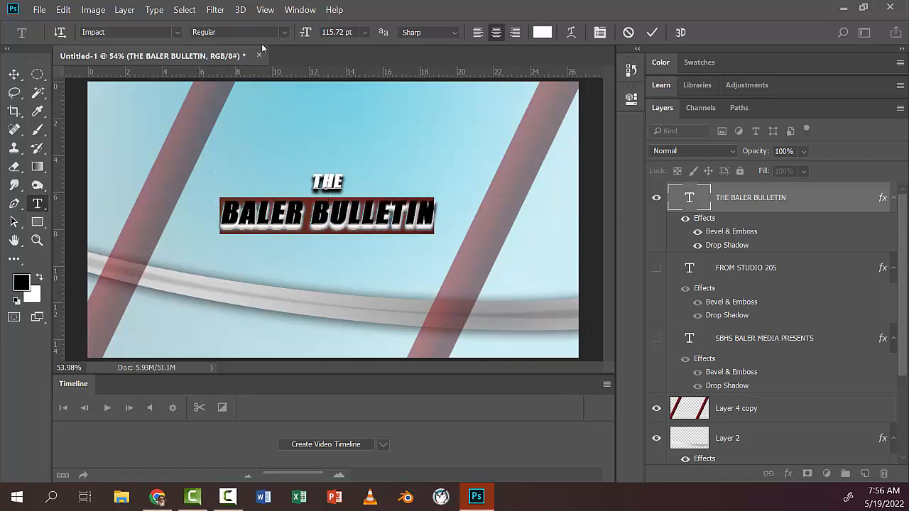
left_click(364, 33)
left_click(377, 17)
left_click(352, 32)
type("136")
key("Return")
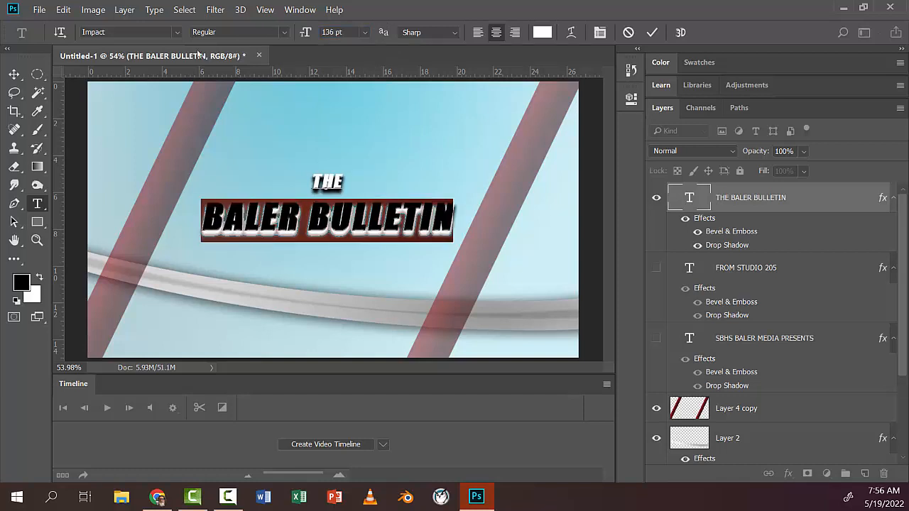
left_click(14, 74)
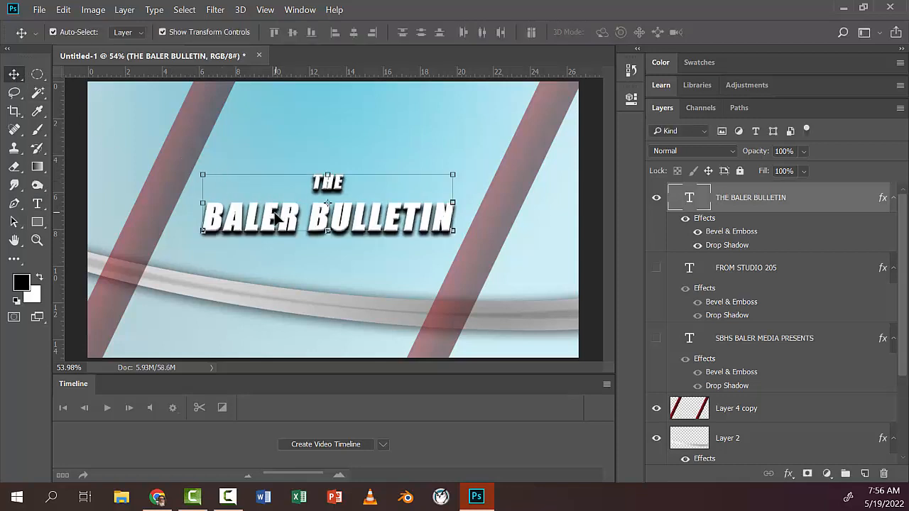
left_click_drag(278, 219, 277, 208)
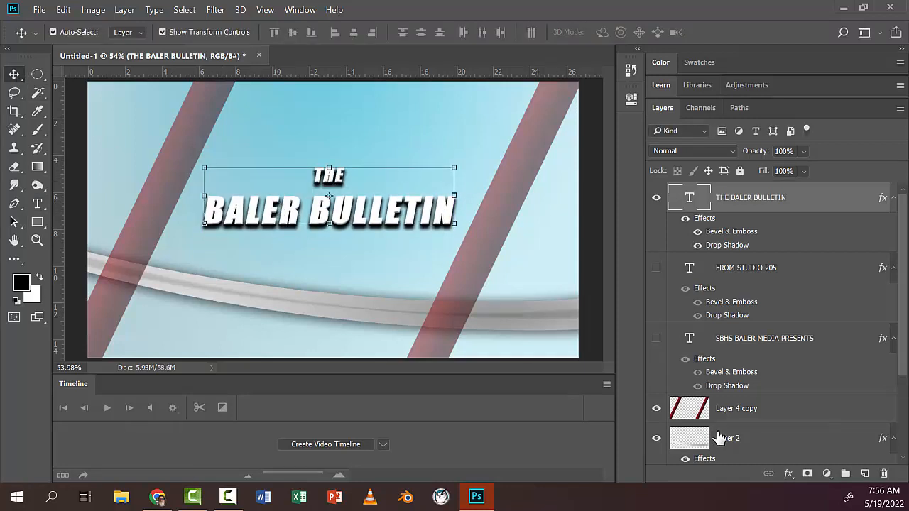
Step: Lower the opacity of the light blue gradient layer, Layer 1, to 64%
scroll(816, 341, "down", 4)
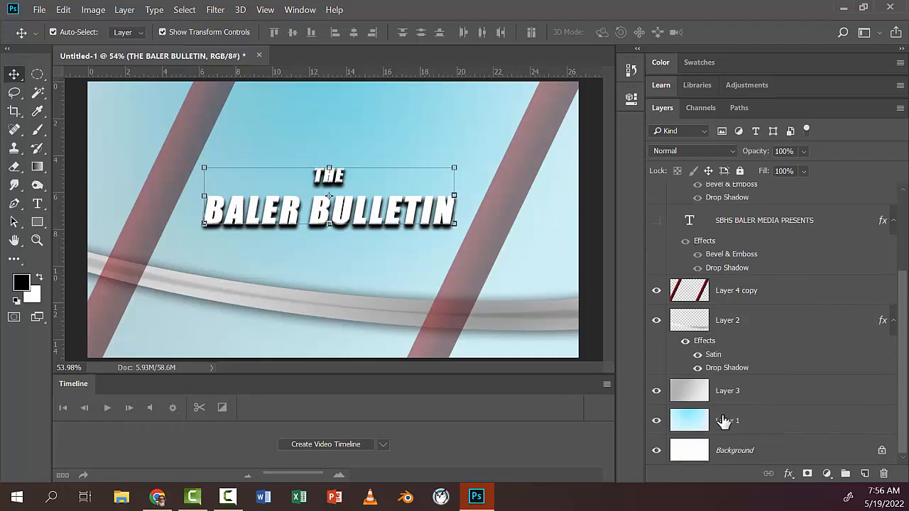
left_click(687, 421)
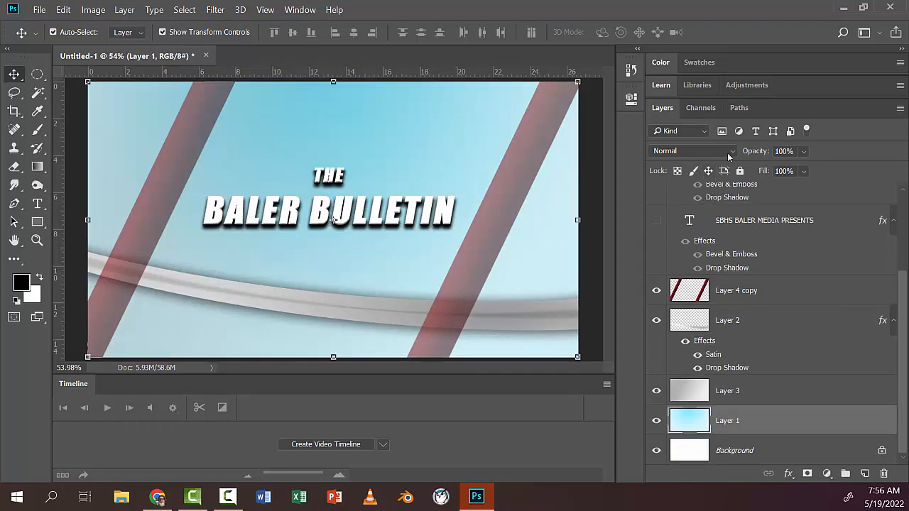
left_click(803, 151)
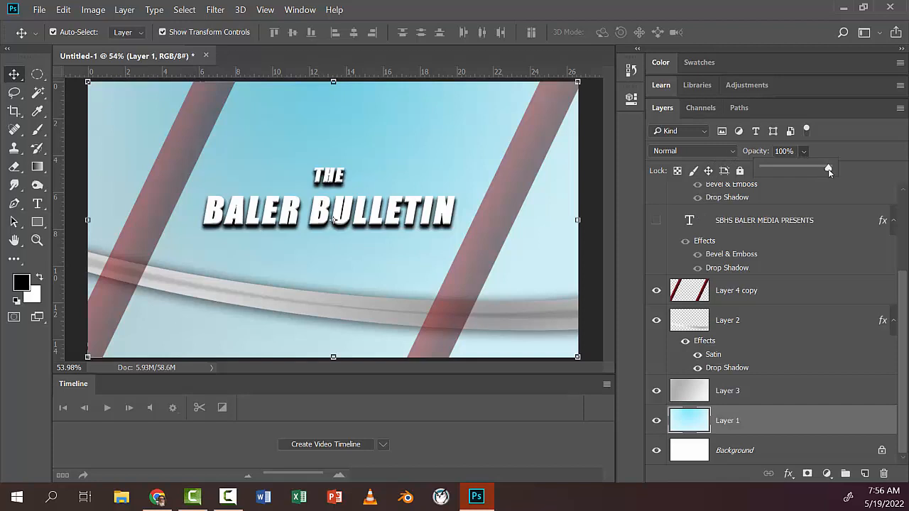
left_click_drag(830, 170, 810, 170)
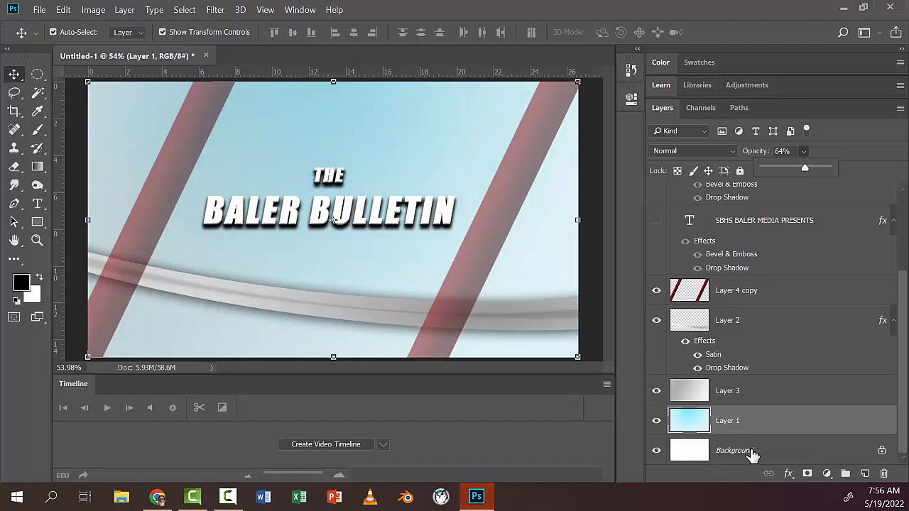
Step: Delete the white Background layer from the document
left_click(746, 451)
left_click(884, 473)
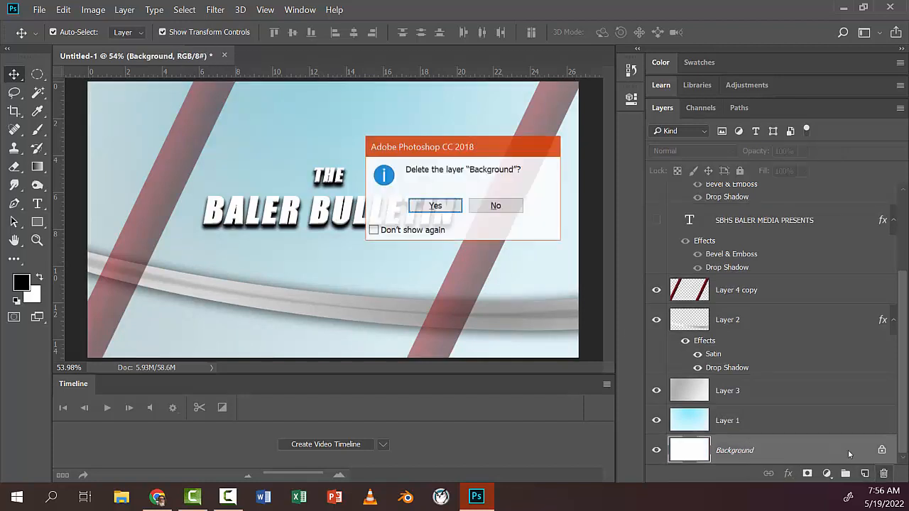
left_click(444, 207)
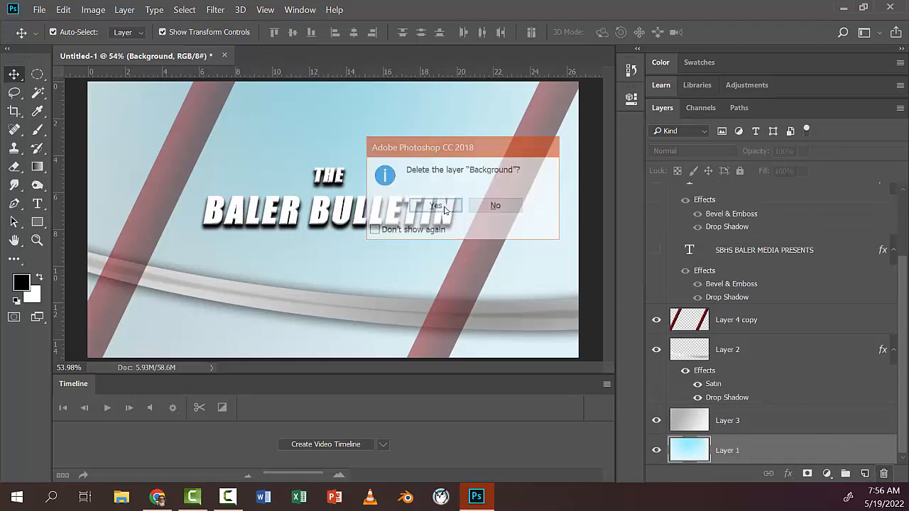
Step: Compare the design with and without the grey gradient layer, Layer 3, and delete that layer
left_click(690, 422)
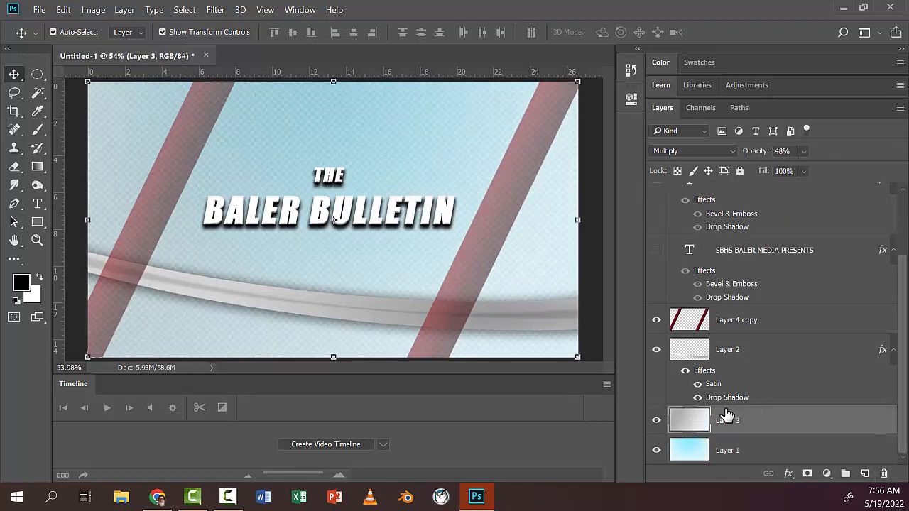
left_click(656, 422)
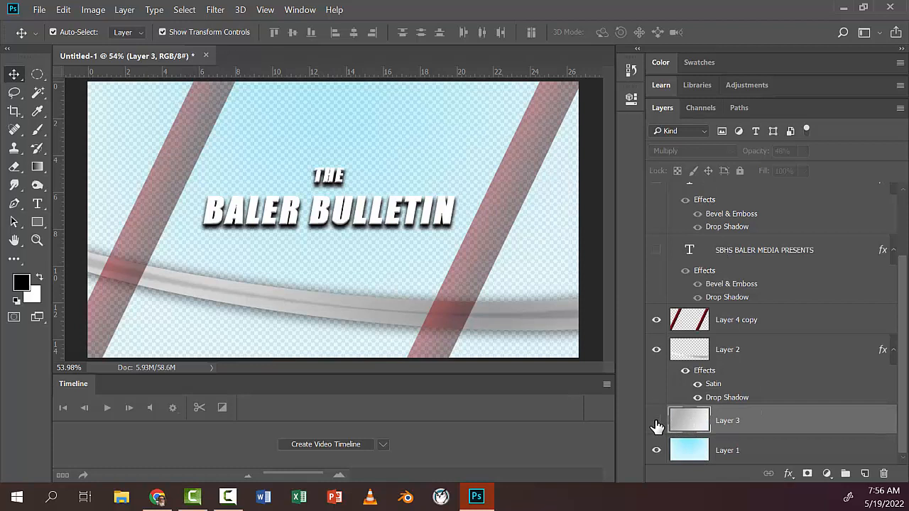
left_click(656, 421)
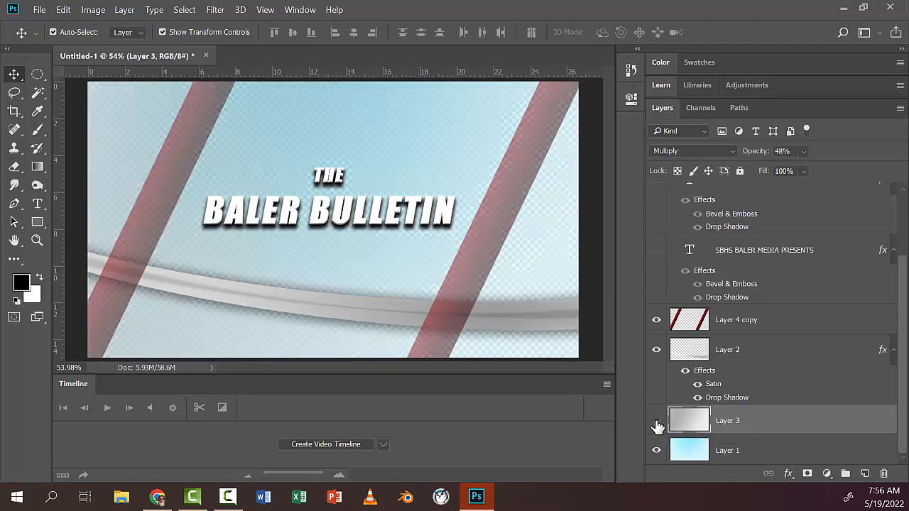
left_click(656, 422)
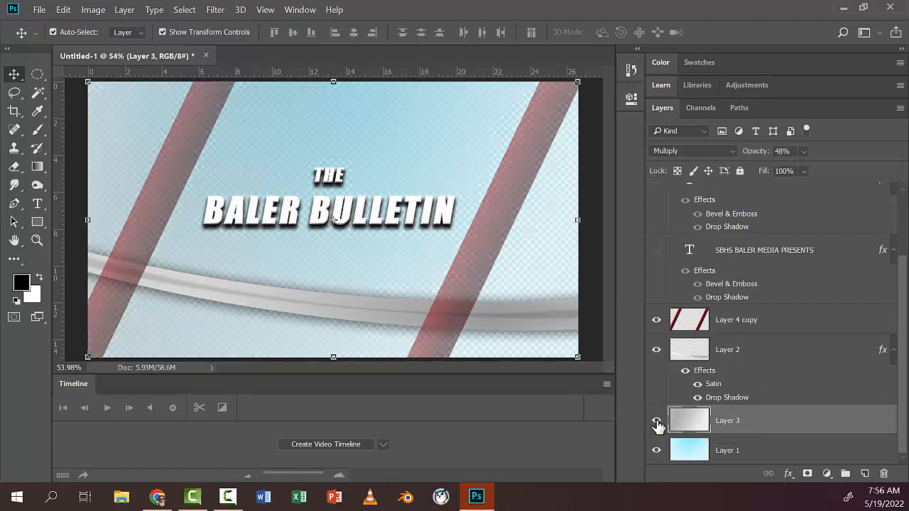
left_click(656, 422)
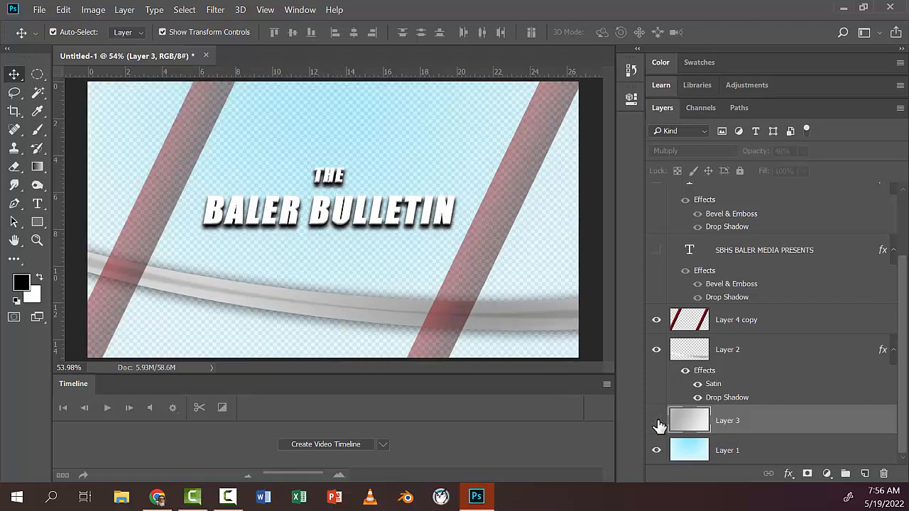
left_click(656, 422)
left_click(656, 421)
left_click(884, 474)
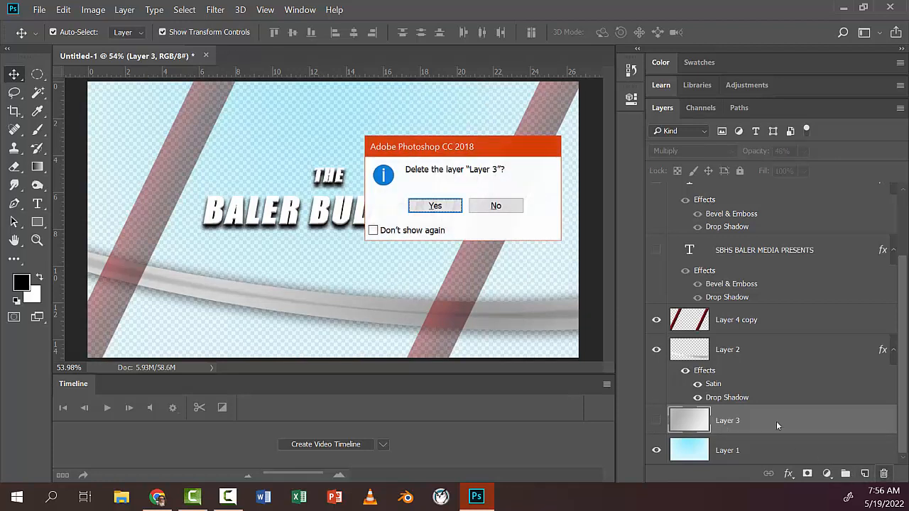
left_click(450, 206)
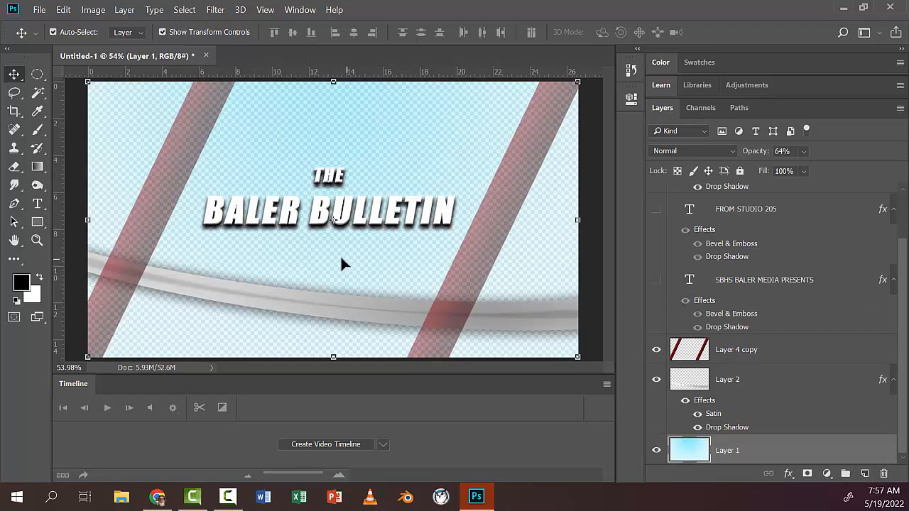
Step: Start saving the document under a new name and go to the root of the My Passport (D:) drive
left_click(39, 9)
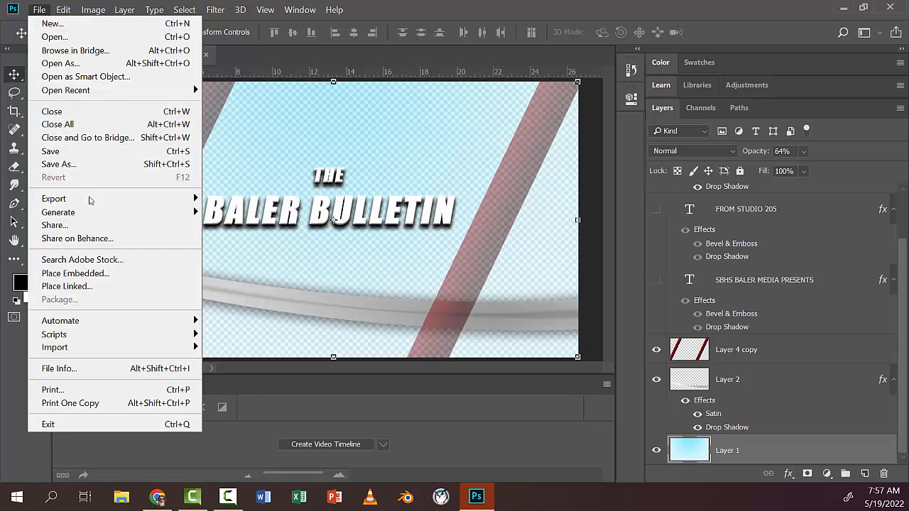
left_click(86, 164)
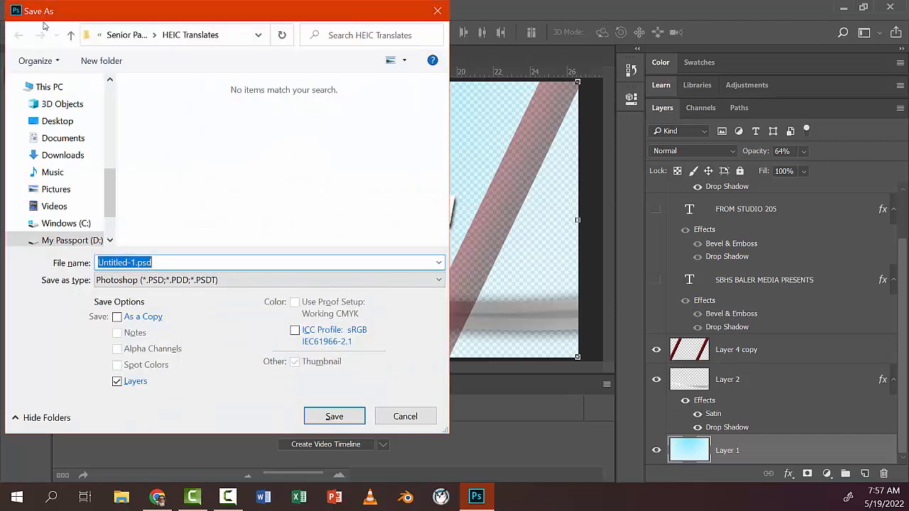
left_click(134, 35)
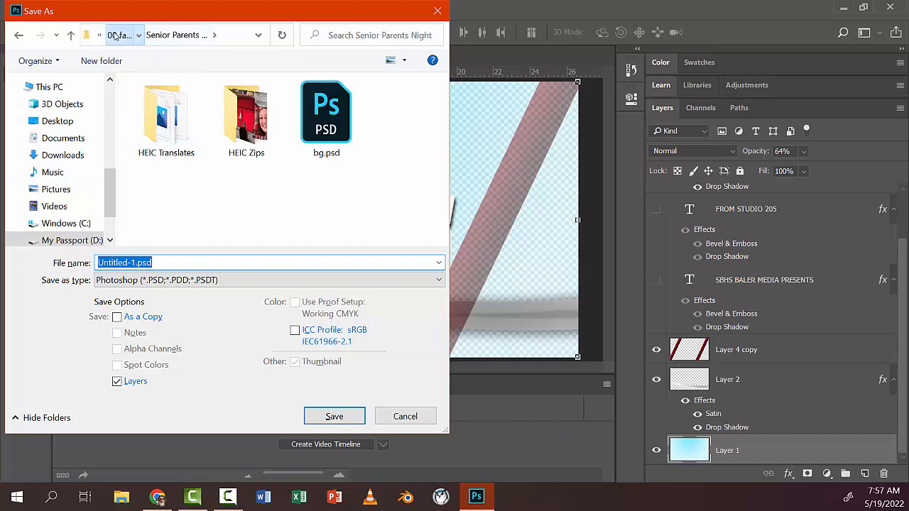
left_click(118, 35)
left_click(117, 37)
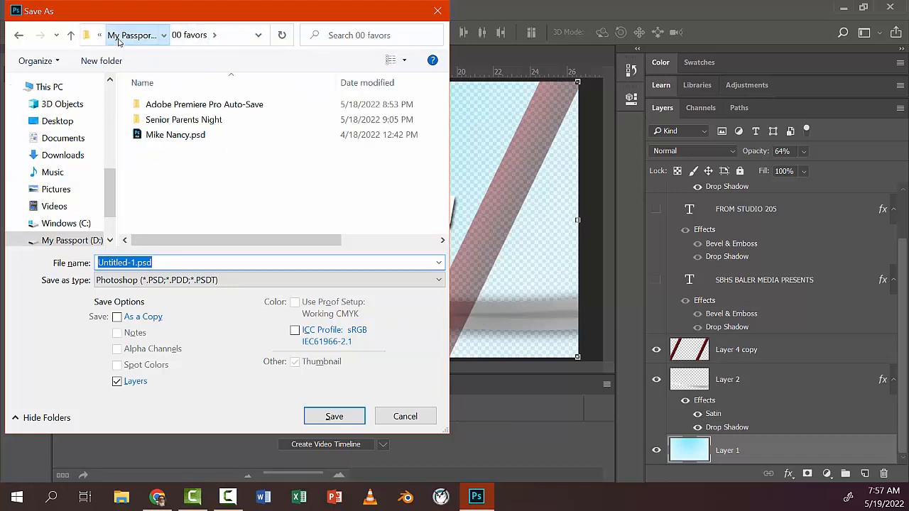
Step: Create a folder named "00 bb intro" on the My Passport (D:) drive and open it as the save location
left_click(99, 61)
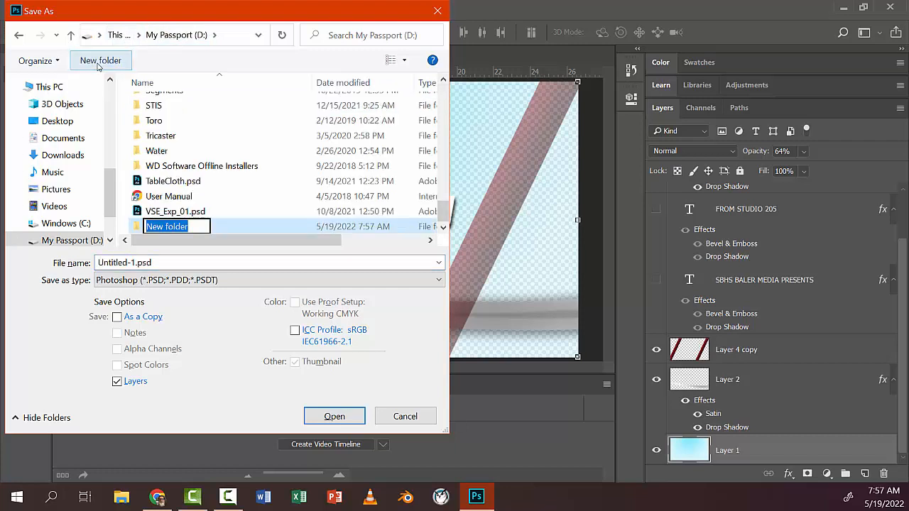
type("00")
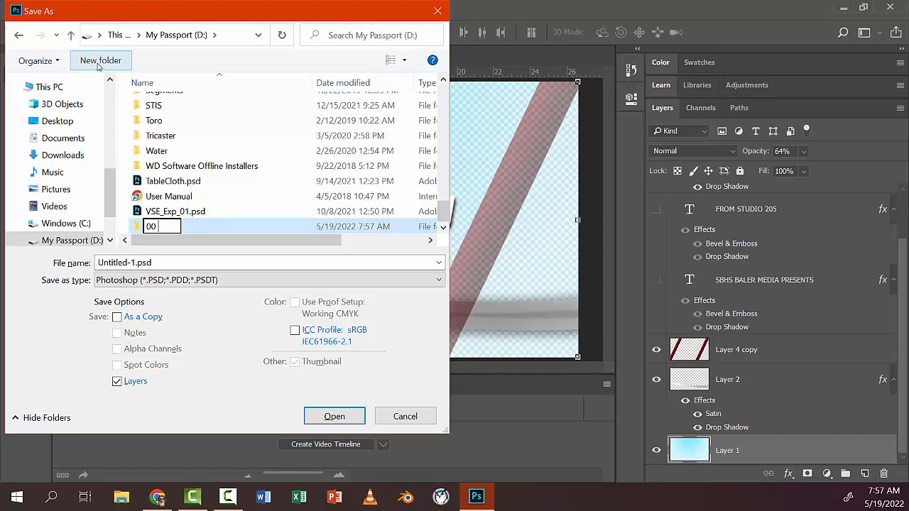
type("bb intro")
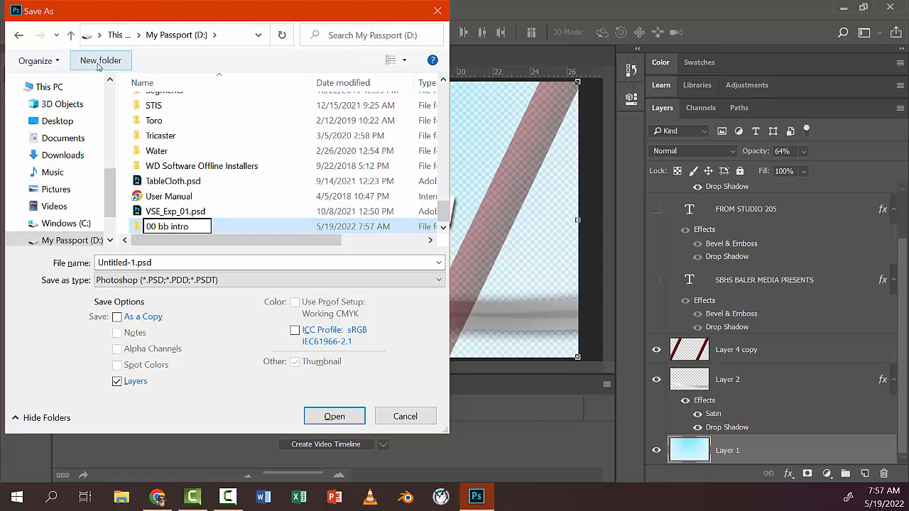
key("Return")
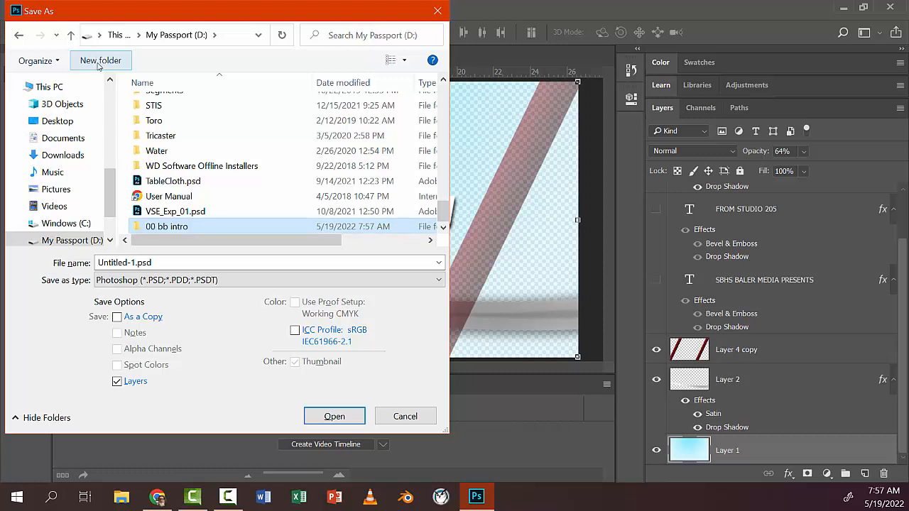
double_click(169, 226)
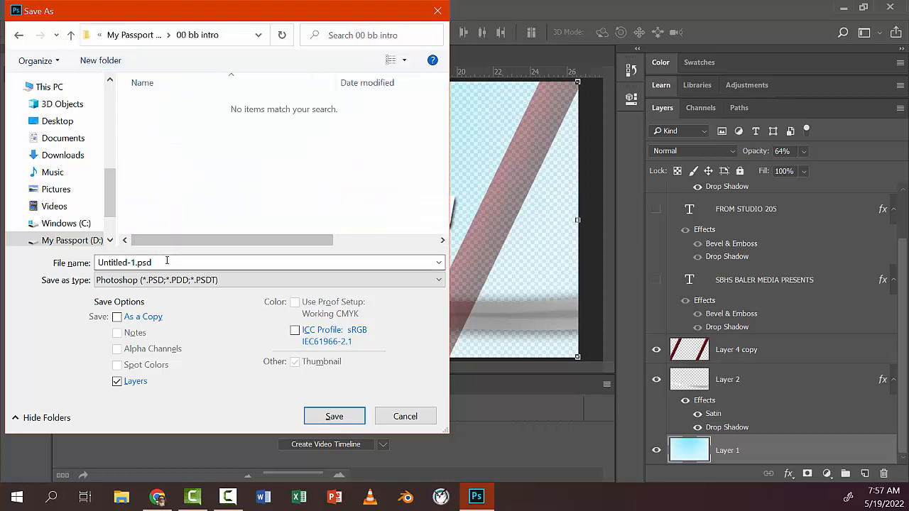
Step: Save the design in Photoshop format with the file name "Baler Bulletin Intro"
left_click_drag(166, 261, 76, 262)
type("Baler Bul")
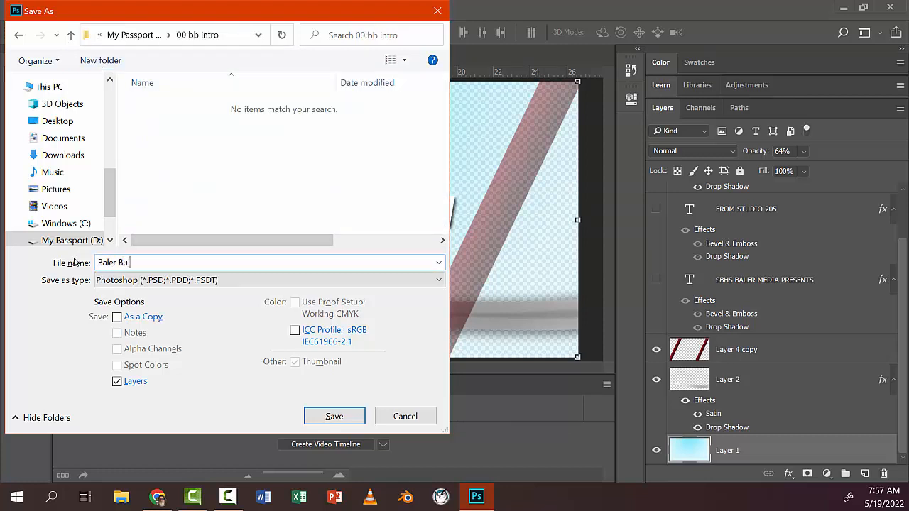
type("letin Intro A")
left_click(347, 419)
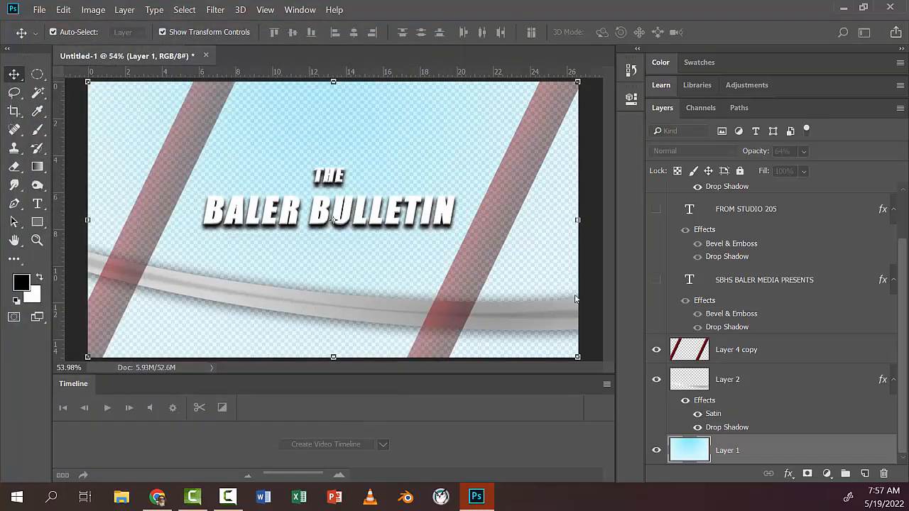